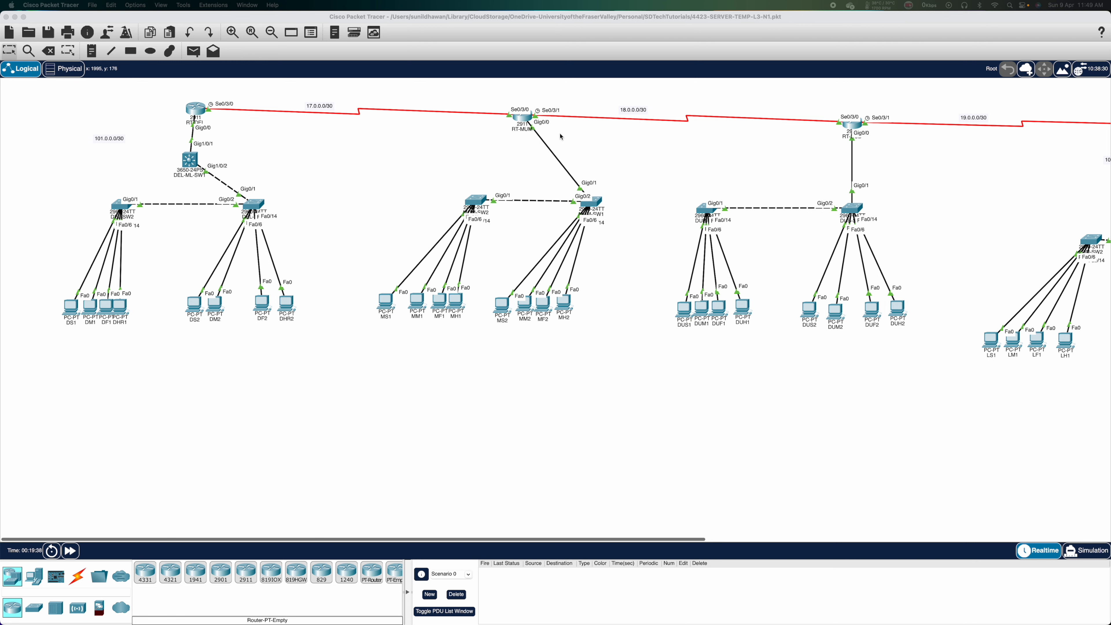
Step: Load apple.com in the web browser of PC DS1 at the Delhi site and close the PC's window
scroll(343, 198, right, 10)
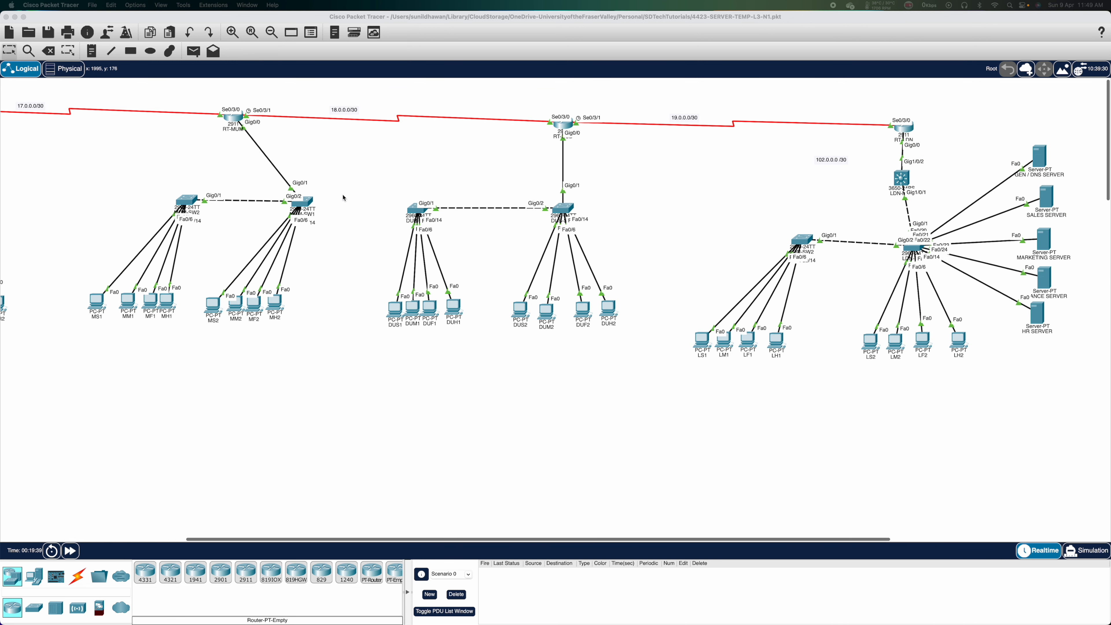
scroll(344, 198, left, 10)
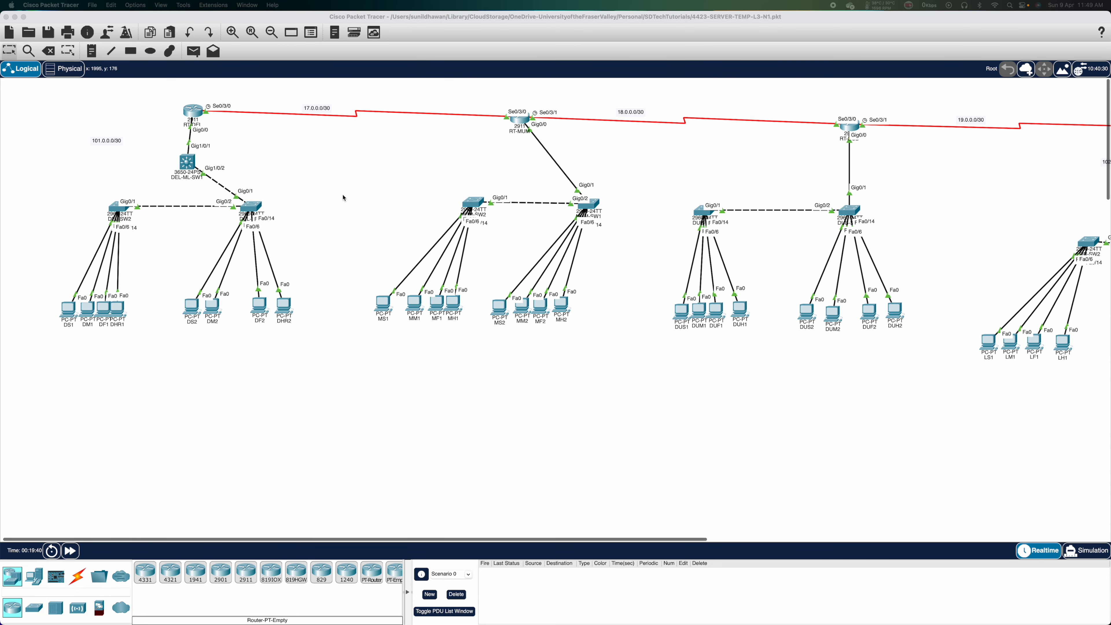
scroll(343, 198, right, 3)
scroll(377, 193, left, 1)
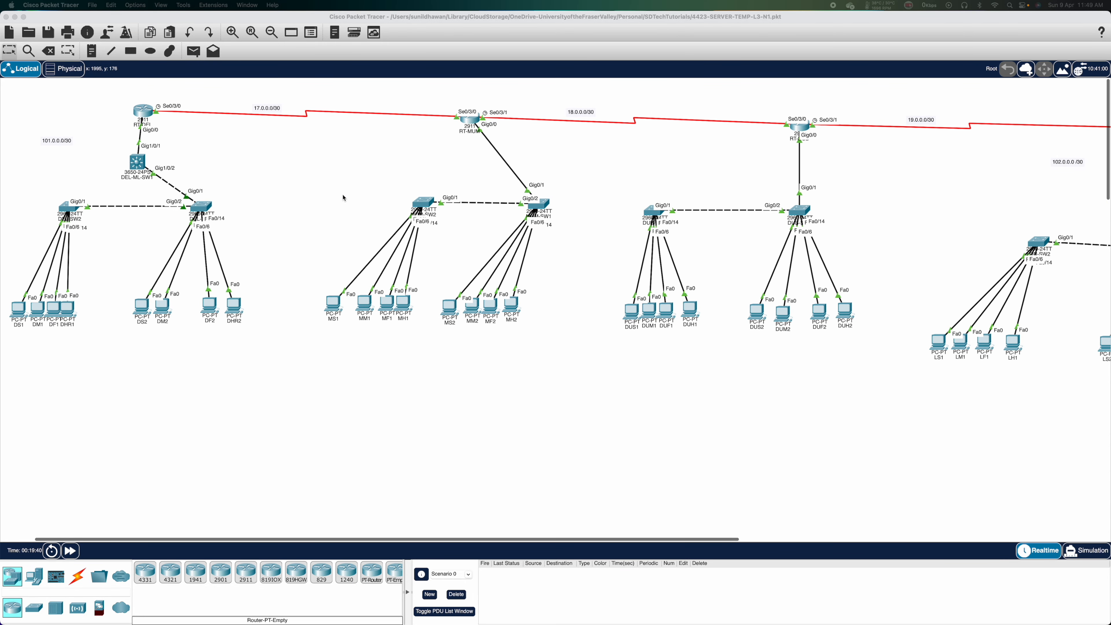
click(20, 314)
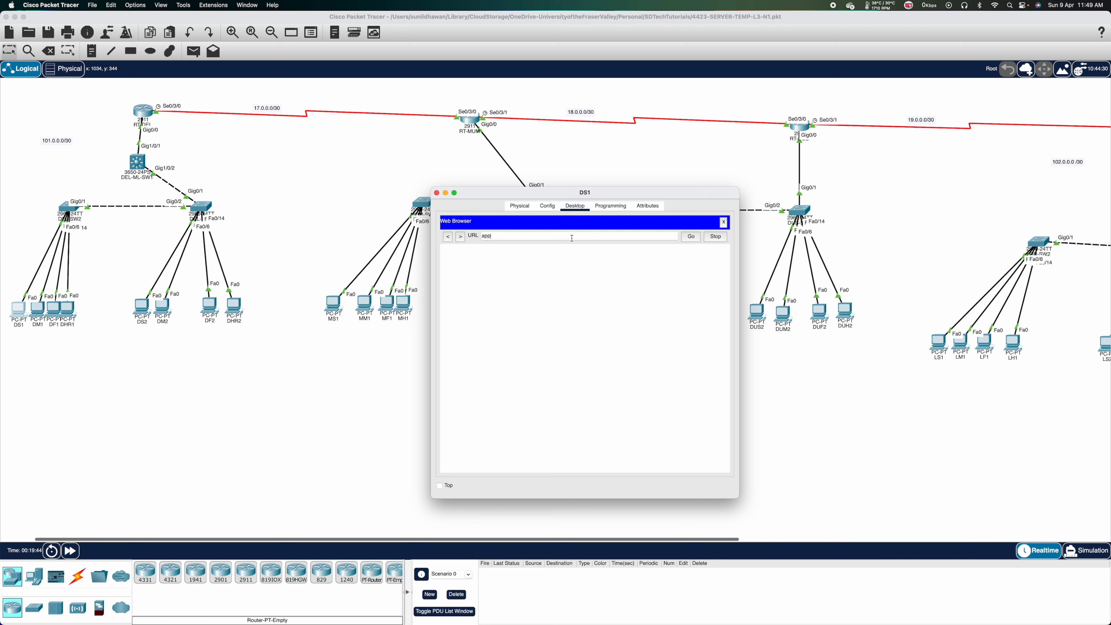
click(572, 239)
text(apple.com)
key(Return)
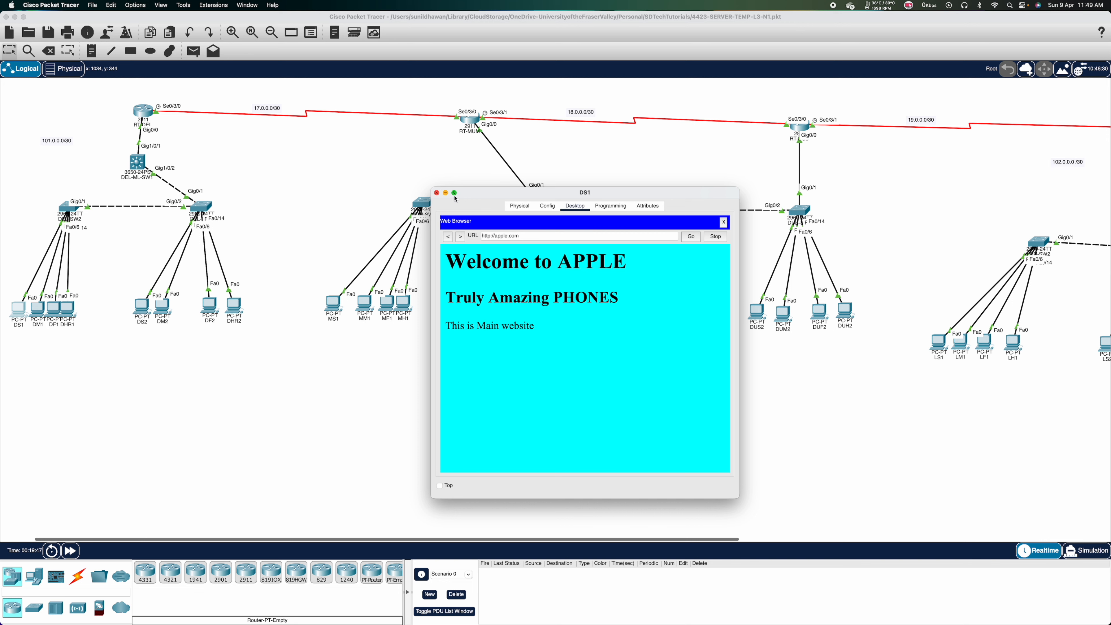
click(437, 192)
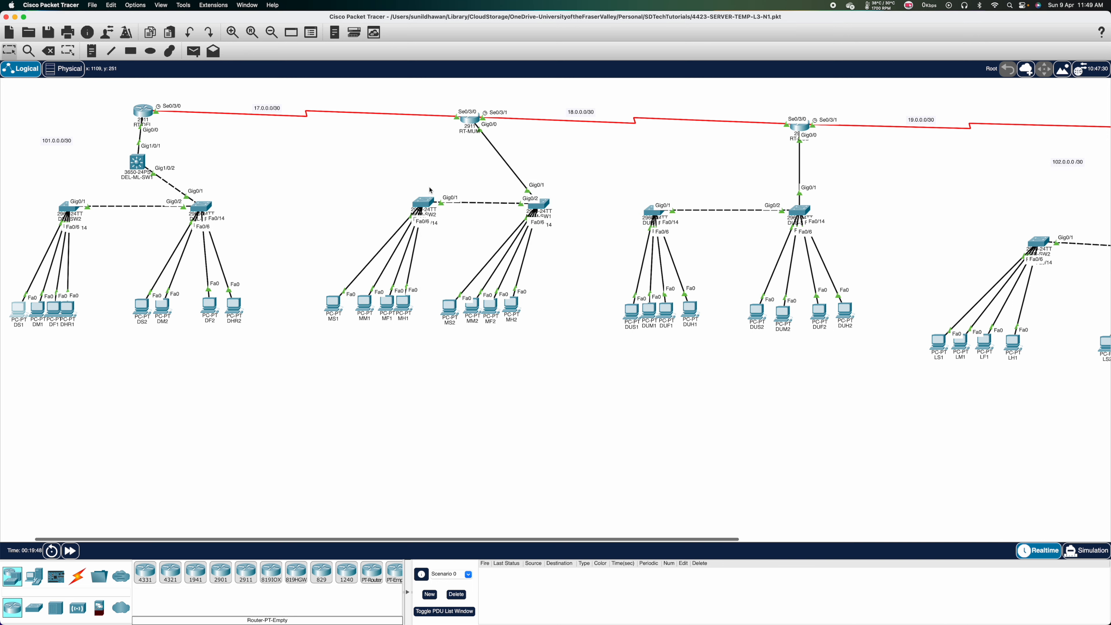
Step: Load hr.apple.com in the web browser of PC DS1 to test access to the HR server, and close the PC's window
scroll(437, 194, right, 10)
scroll(431, 190, left, 9)
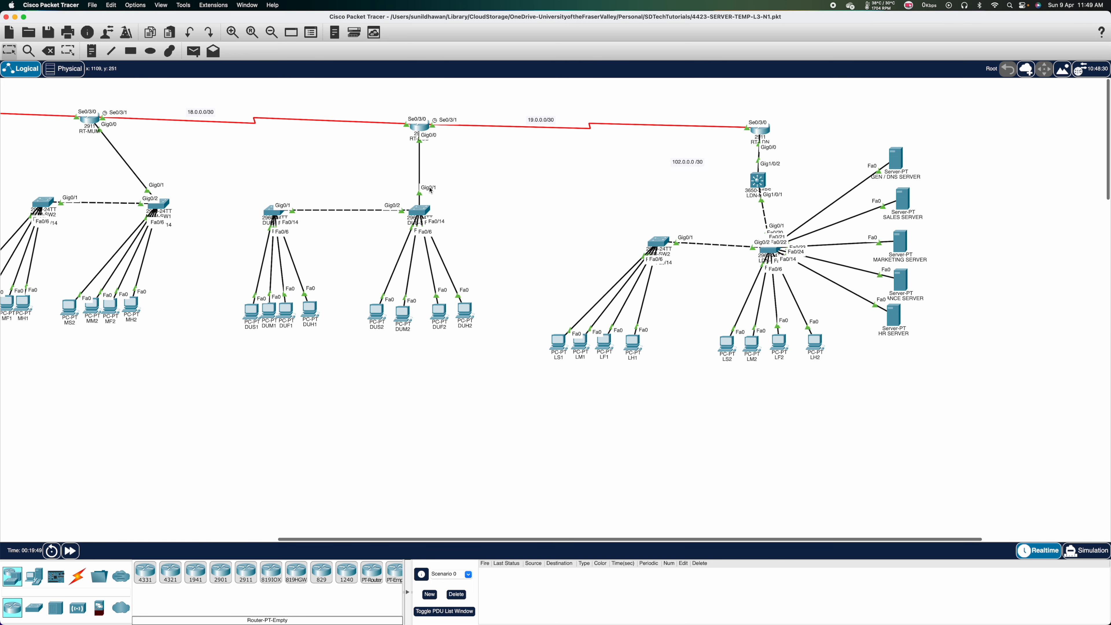
scroll(431, 190, left, 3)
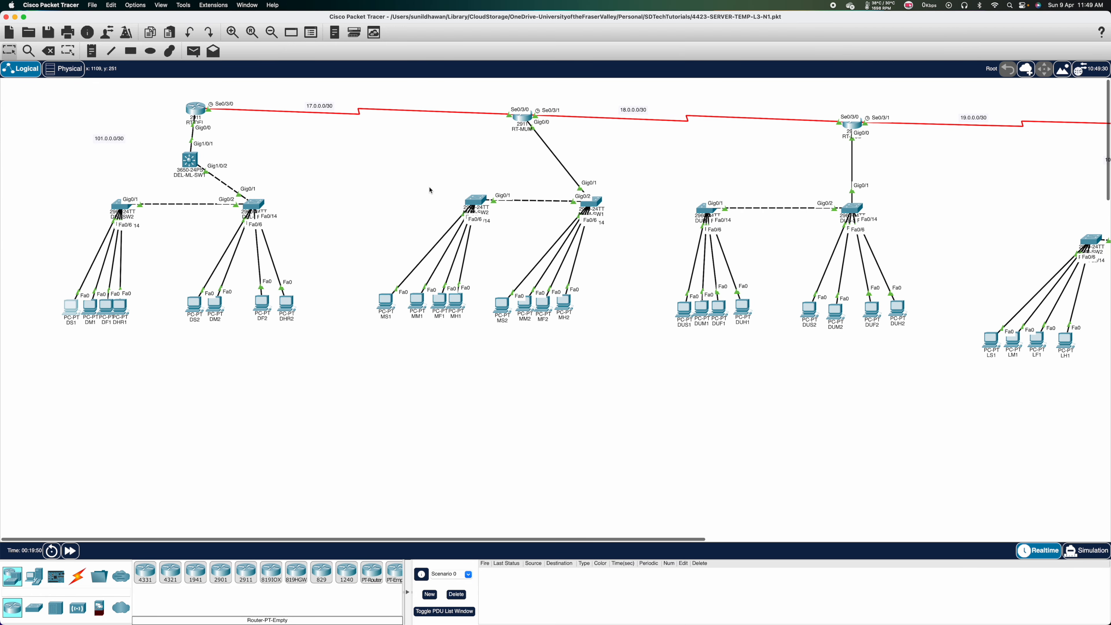
scroll(525, 191, right, 12)
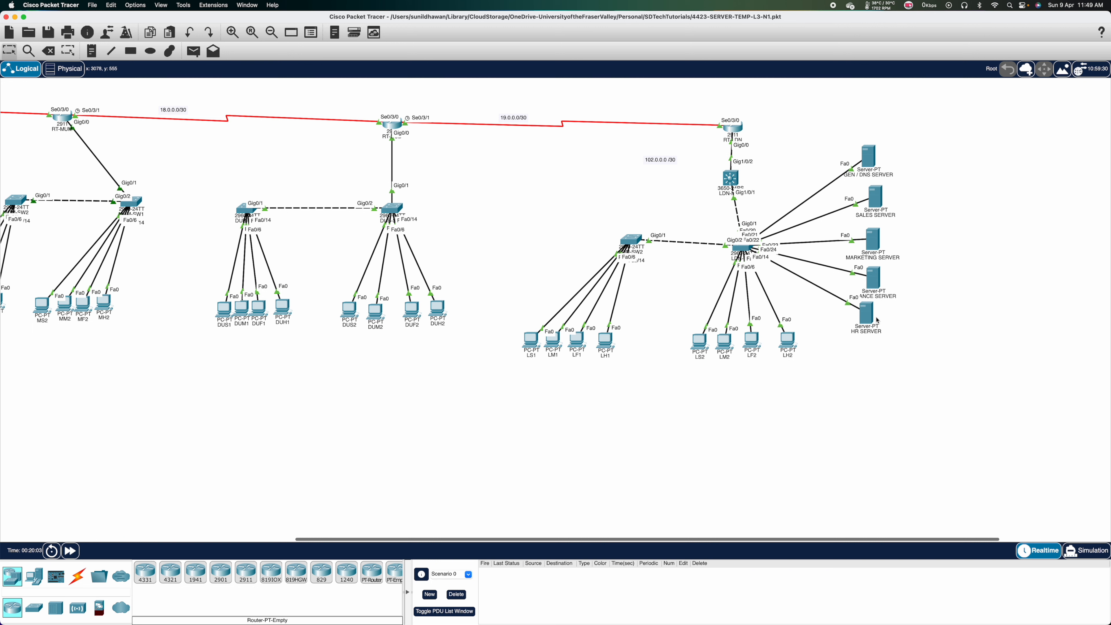
mouse_move(878, 321)
scroll(33, 304, left, 10)
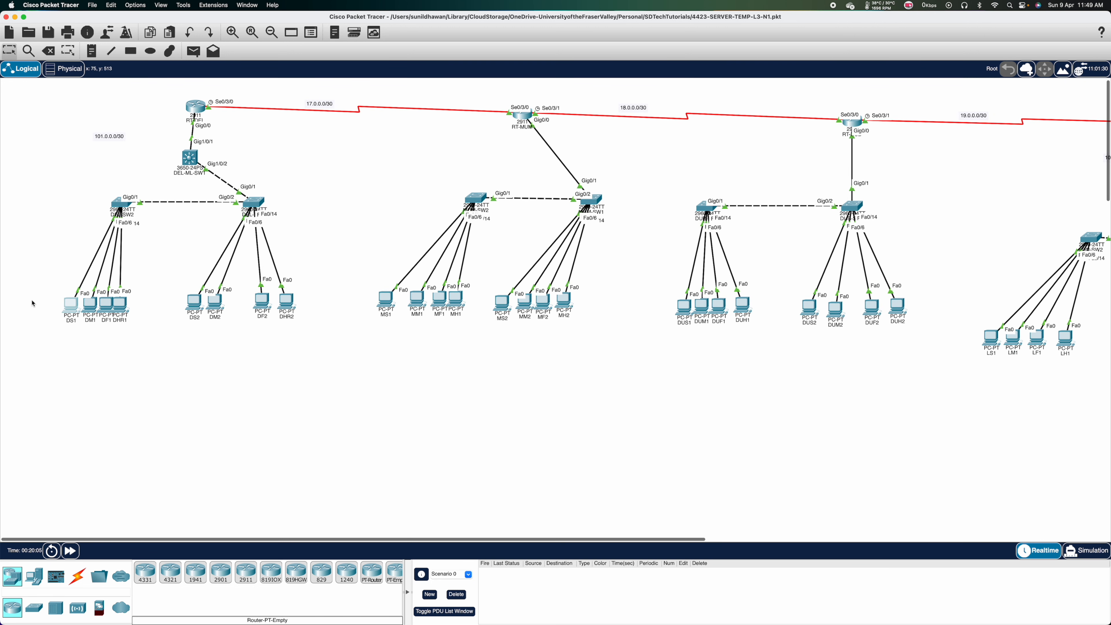
click(69, 305)
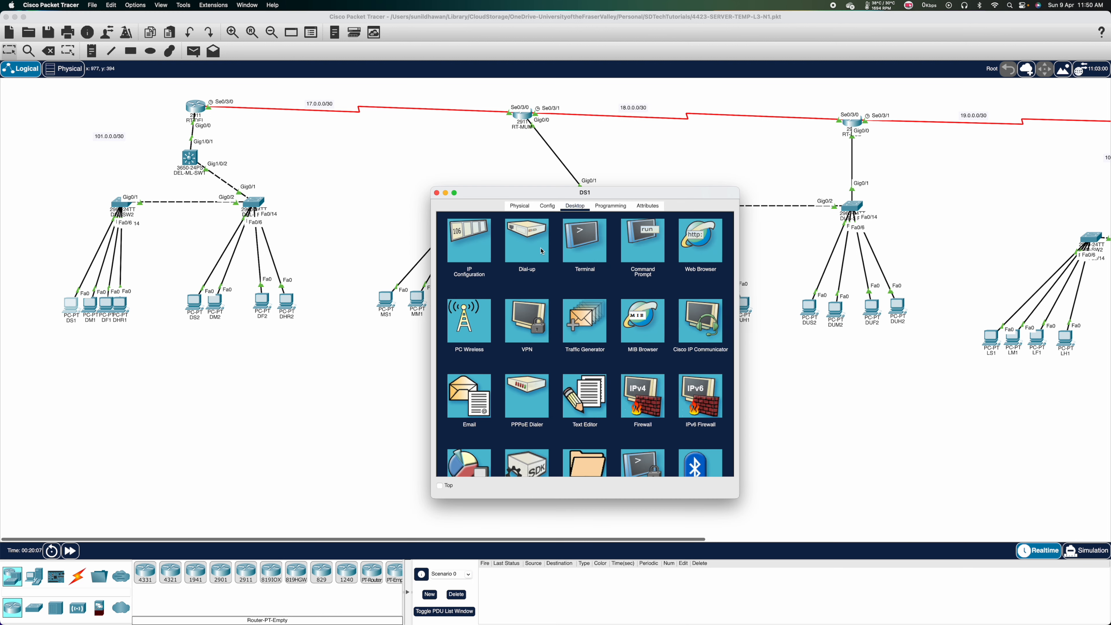
click(700, 242)
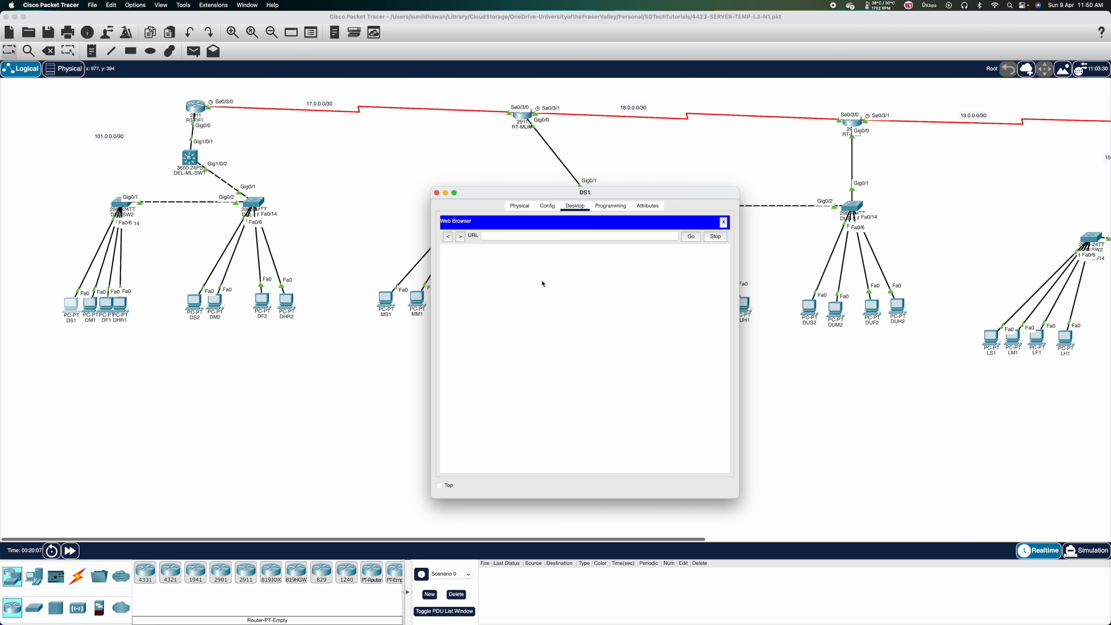
click(528, 236)
text(hr.apple.com)
key(Return)
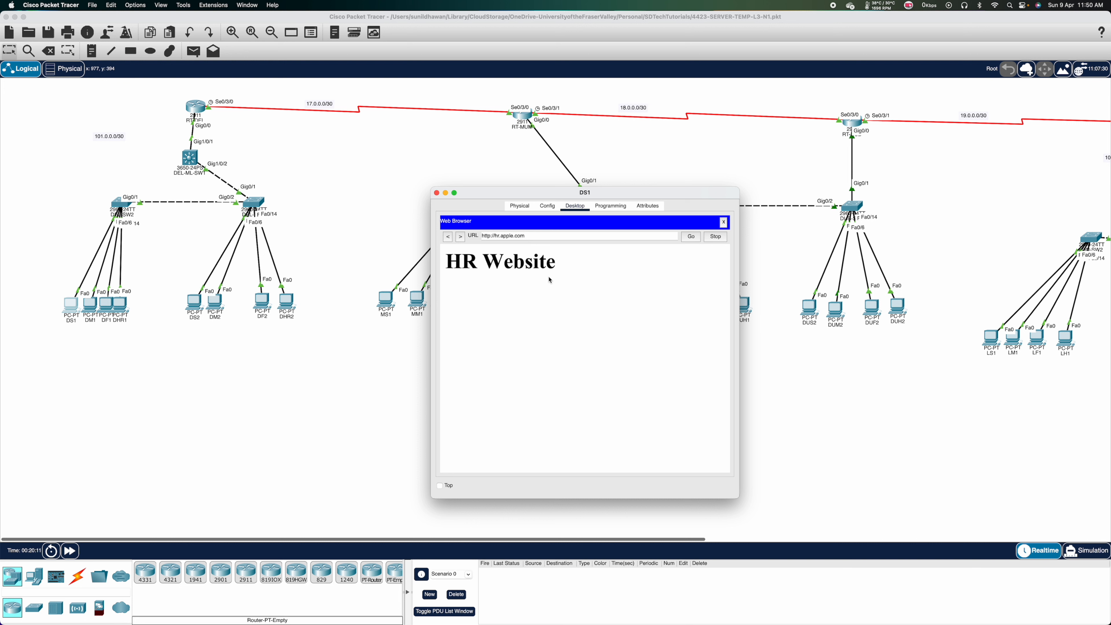
click(437, 194)
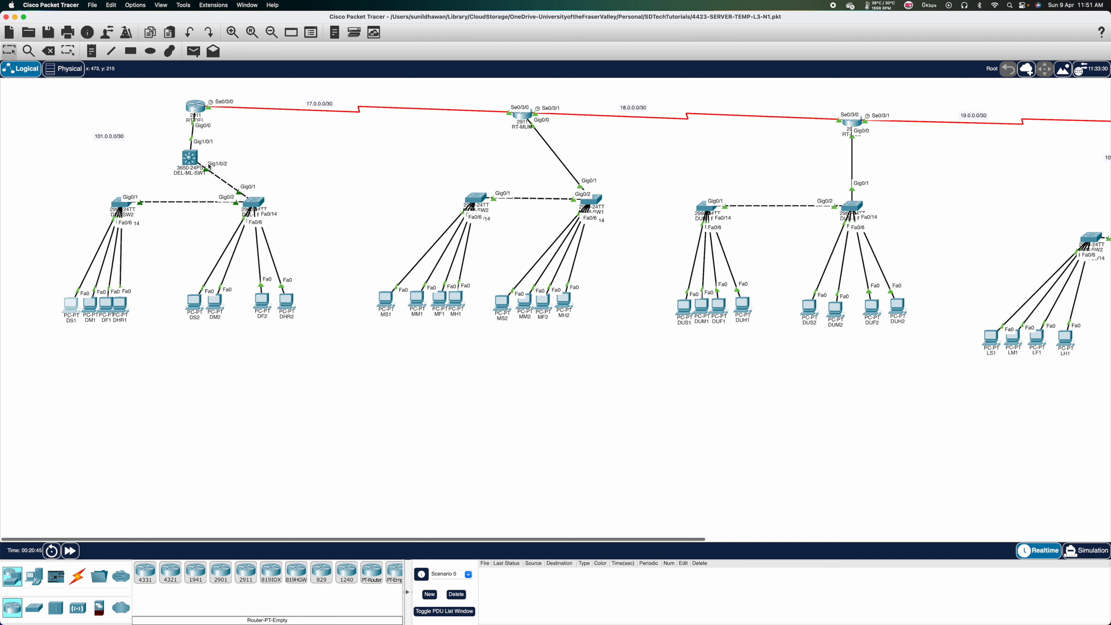
Step: Inspect the interface and VLAN addresses of DEL-ML-SW1 and review the topology between the Delhi switch and the London multilayer switch
mouse_move(199, 177)
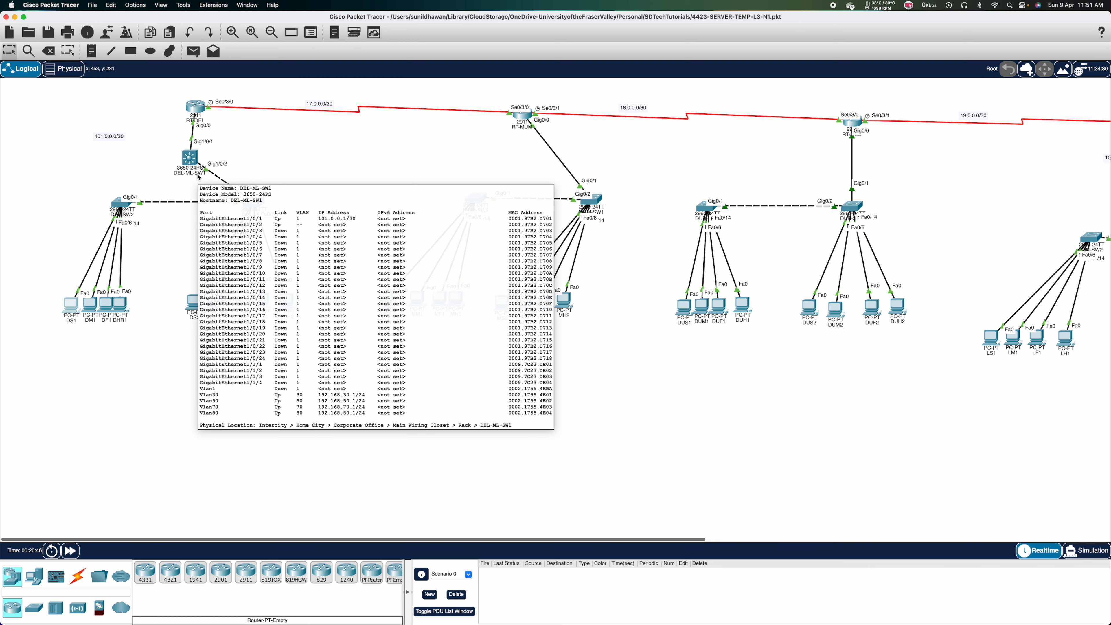
scroll(783, 303, right, 10)
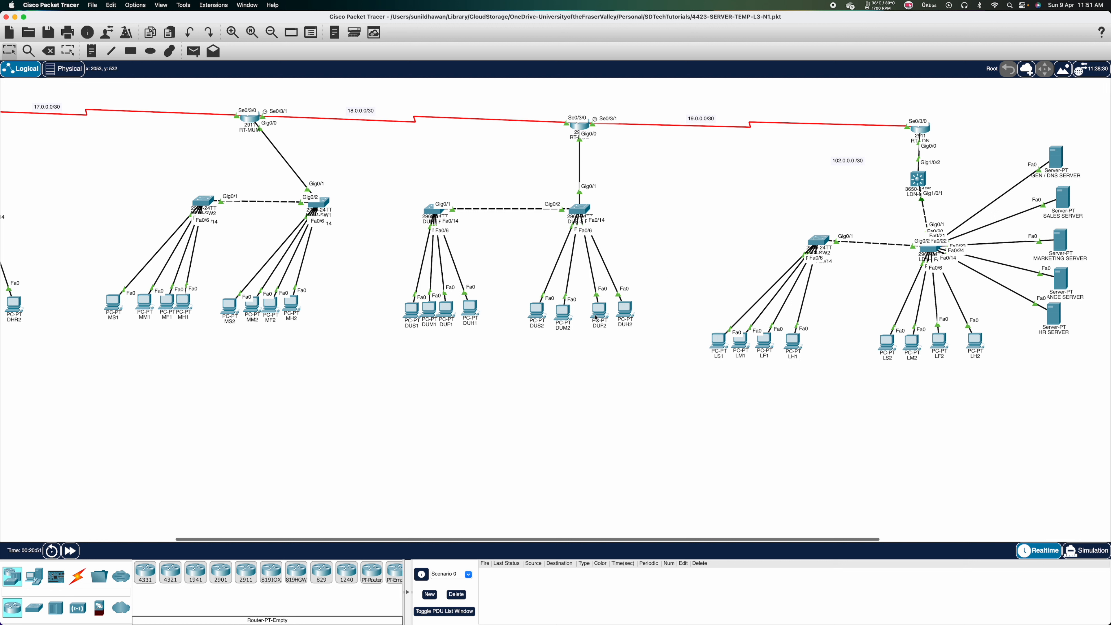
scroll(548, 324, left, 6)
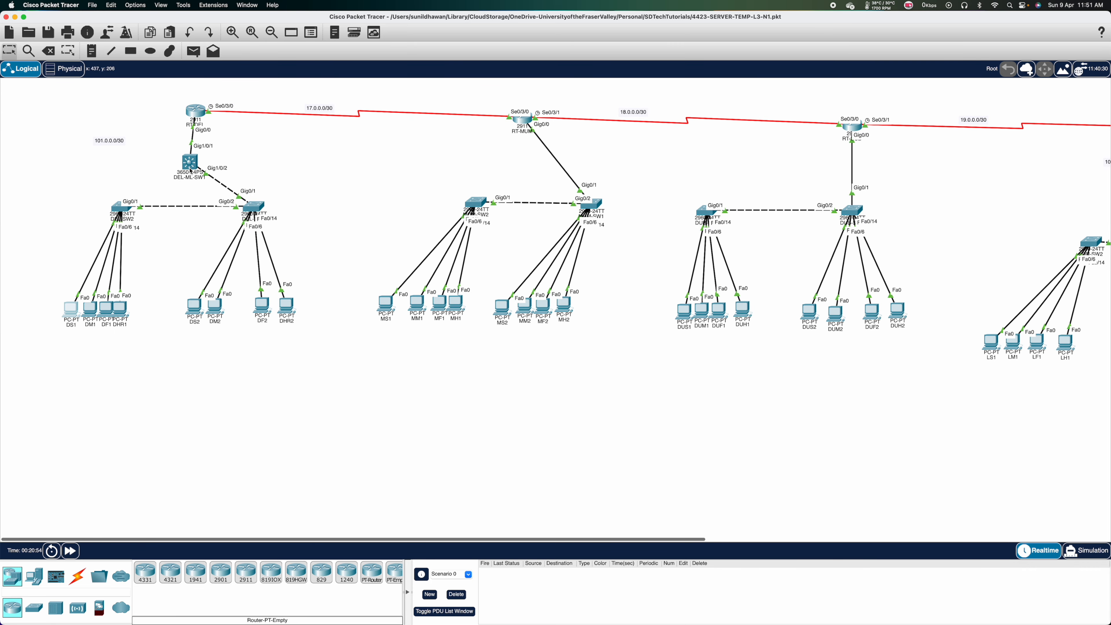
scroll(655, 230, right, 6)
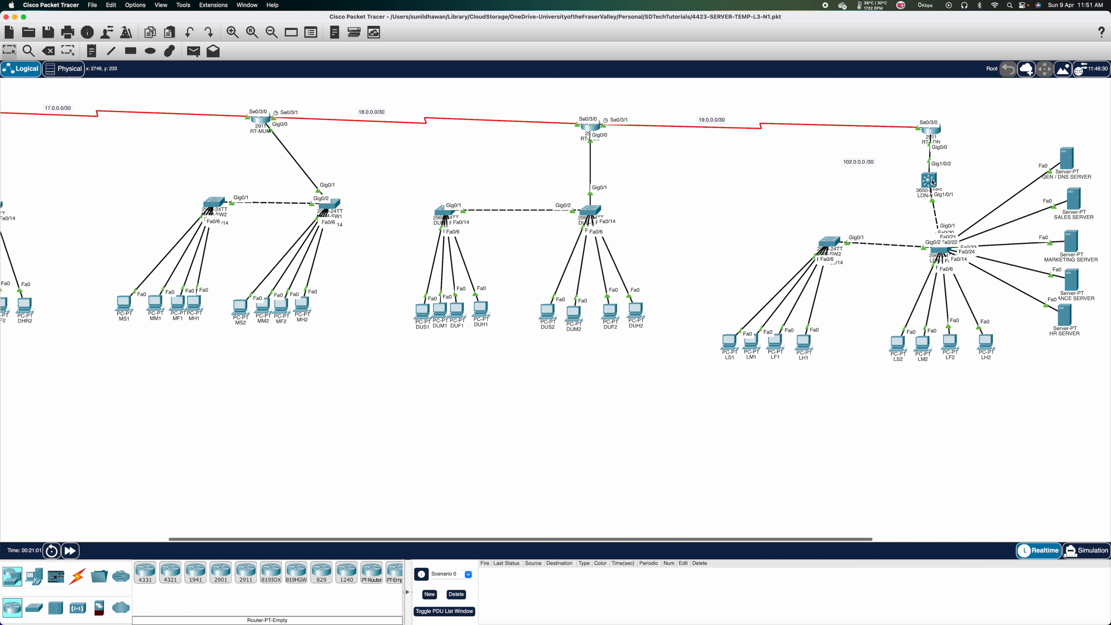
mouse_move(934, 182)
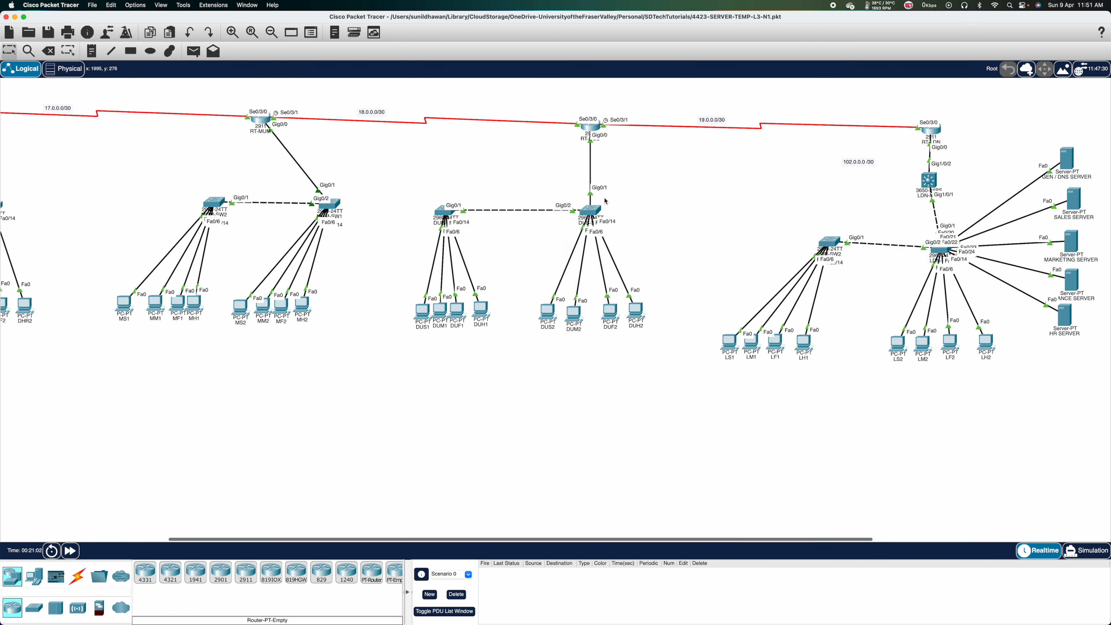
scroll(606, 201, left, 10)
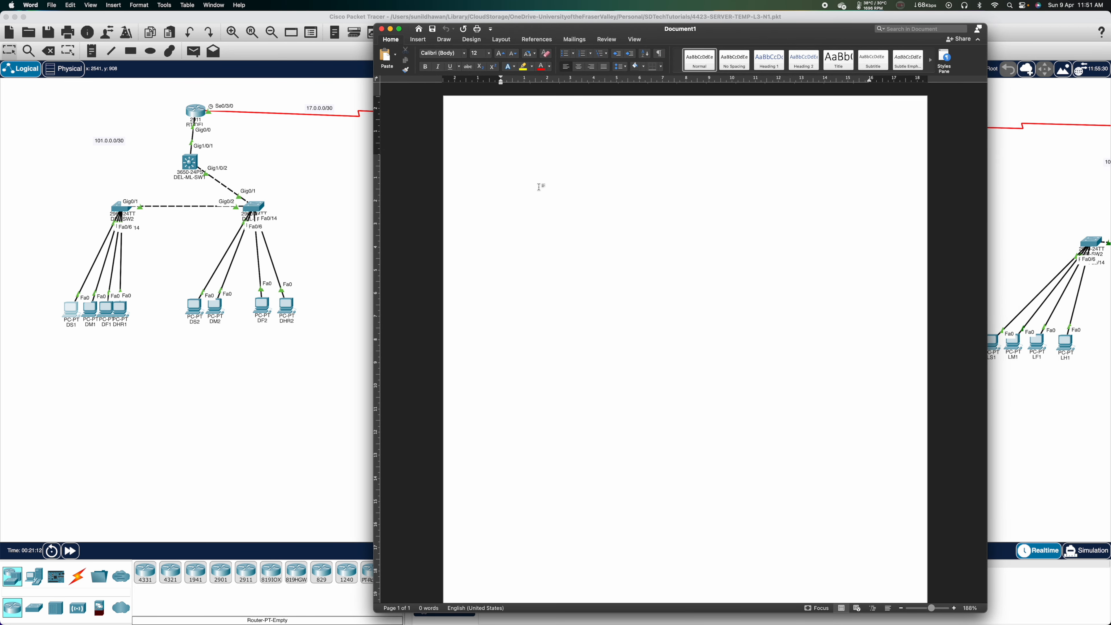
Step: Switch to a blank Word document and write the heading "#Extended ACL- CONFIGURATION-SITE DELHI"
text(#Extended Ac)
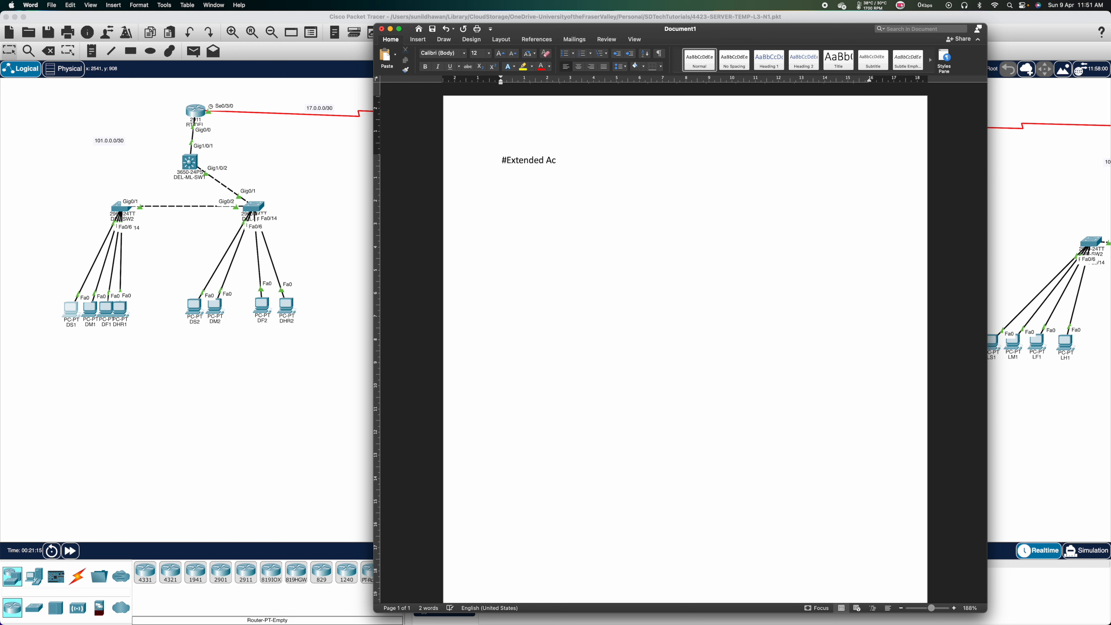
key(BackSpace)
key(Caps_Lock)
text(CLS)
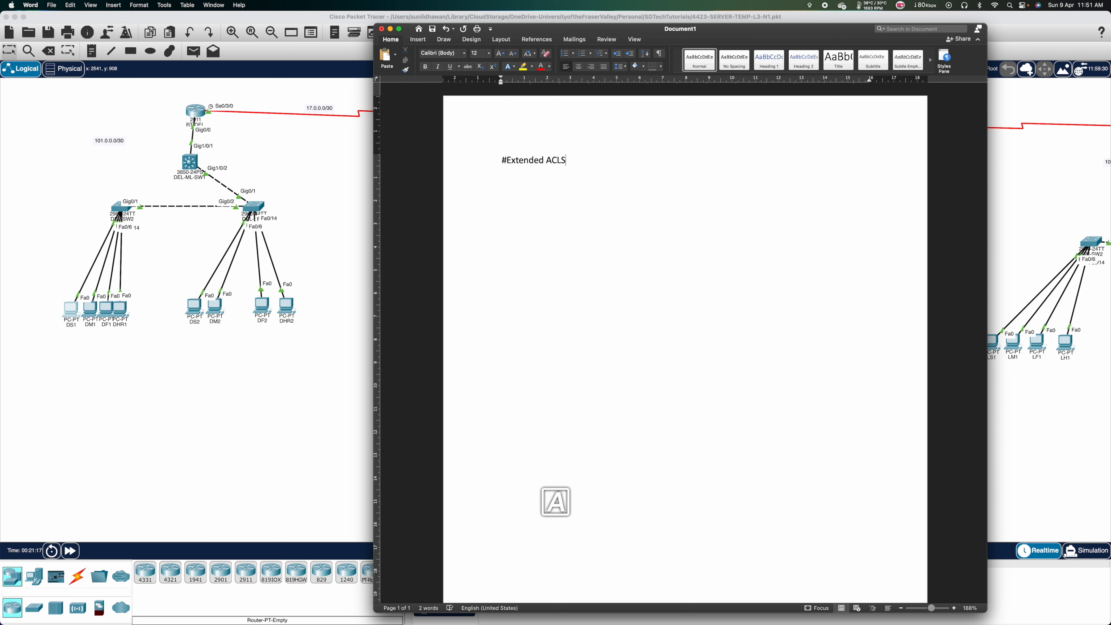
key(BackSpace)
text(- CONFIGURATION)
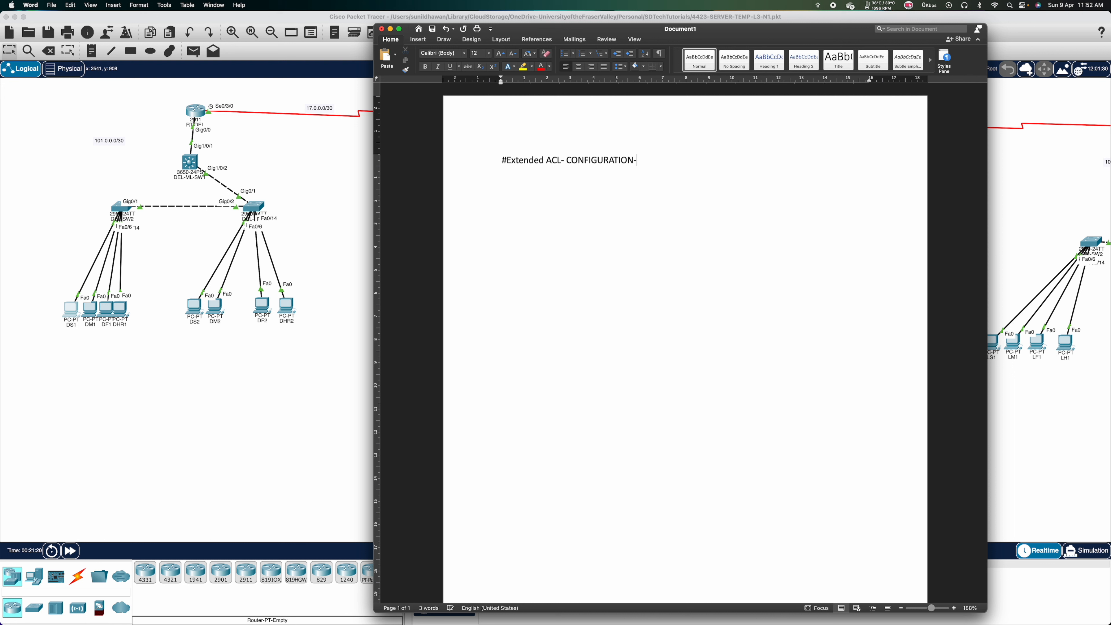
key(BackSpace)
text(-SITE DELHI)
Step: Add the comment line "#ACL-FOR-DEL-MS1" below the heading
click(589, 282)
key(Return)
text(#ACL-FOR)
key(BackSpace)
text(-DEL-MS1)
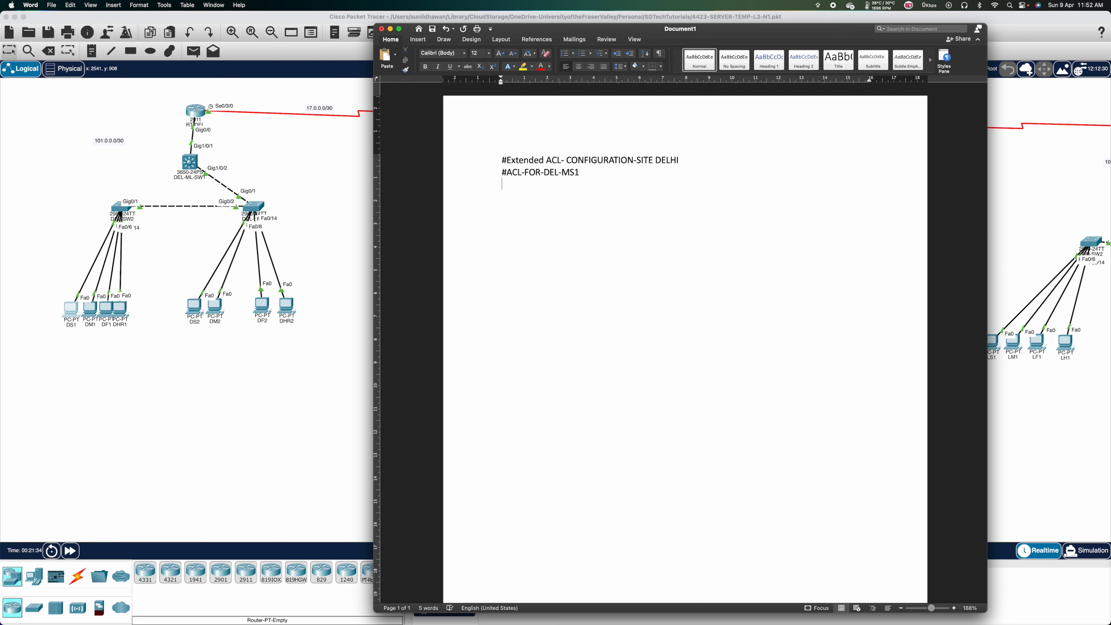
Step: Add the remark line "ACCESS-LIST 100 REMARK FOR-DEL-SALES" below the comment
key(Return)
text(ACCESS-LIST)
text(100 REMARK FOR)
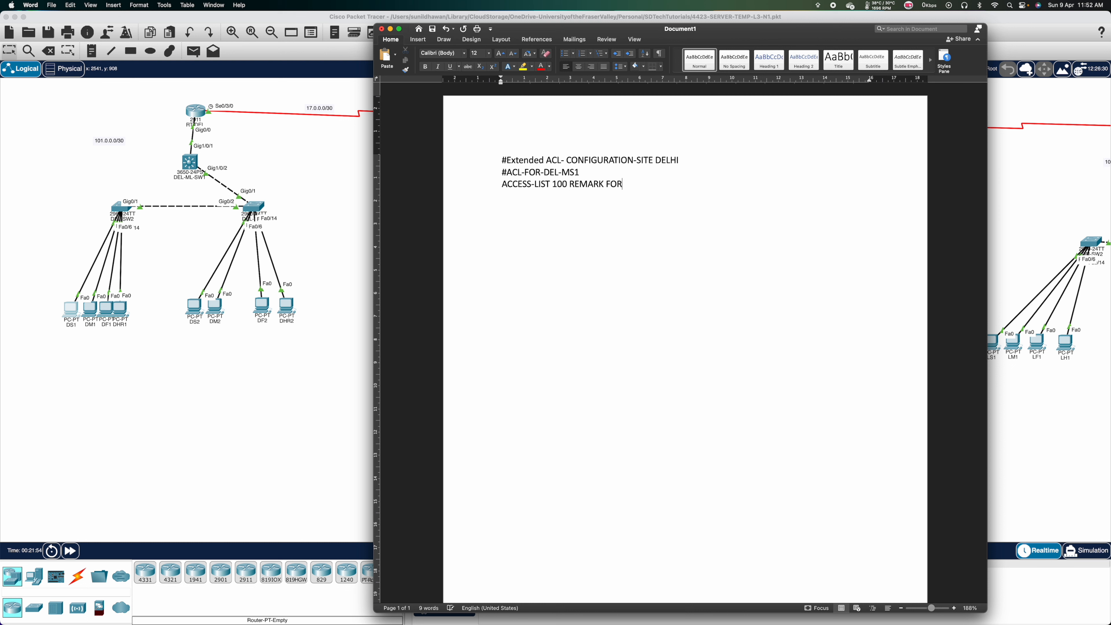
text(-DEL-SA)
text(ELS)
key(BackSpace)
key(BackSpace)
key(BackSpace)
text(LES)
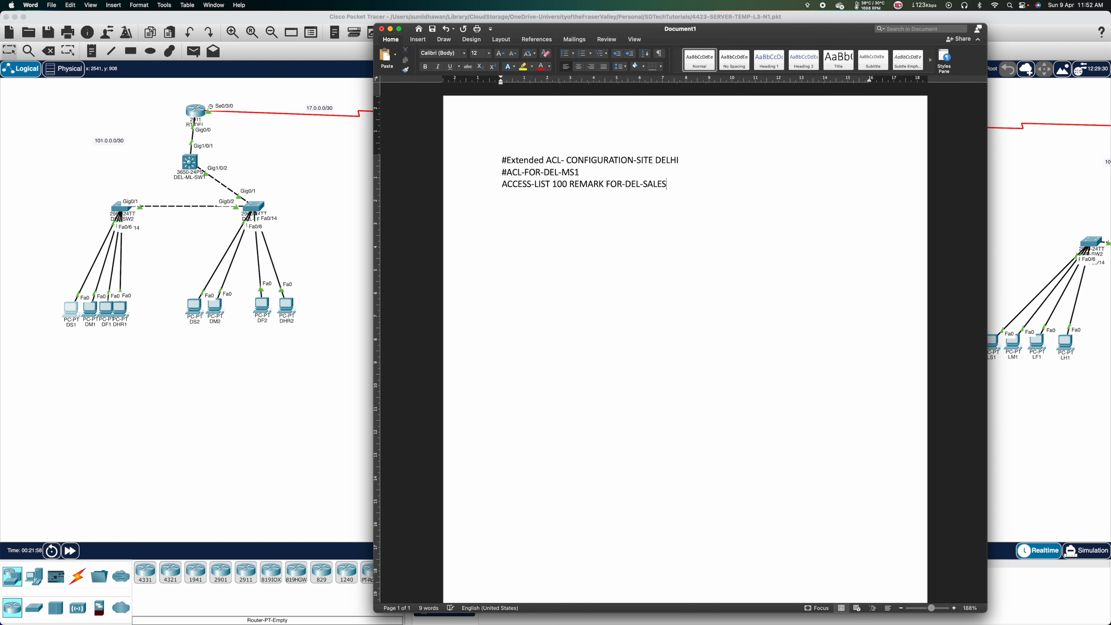
Step: Add the rule "ACCESS-LIST 100 PERMIT UDP ANY 192.168.30.0 0.0.0.255 EQ 67" on a new line
key(Return)
text(ACCESS-LIST 1)
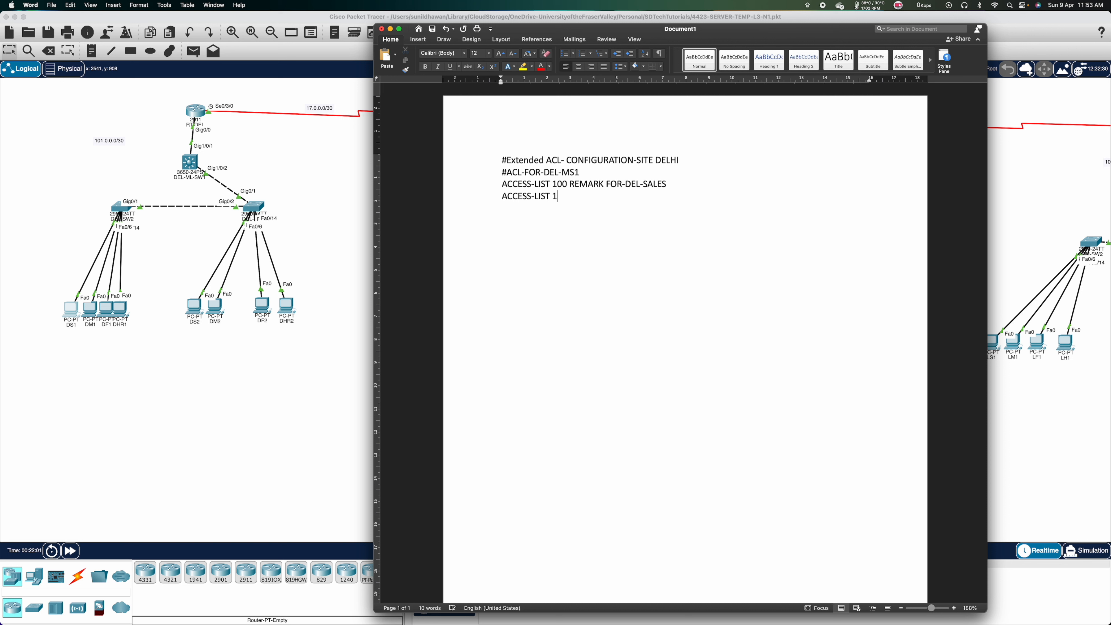
text(00 PERMIT UDP)
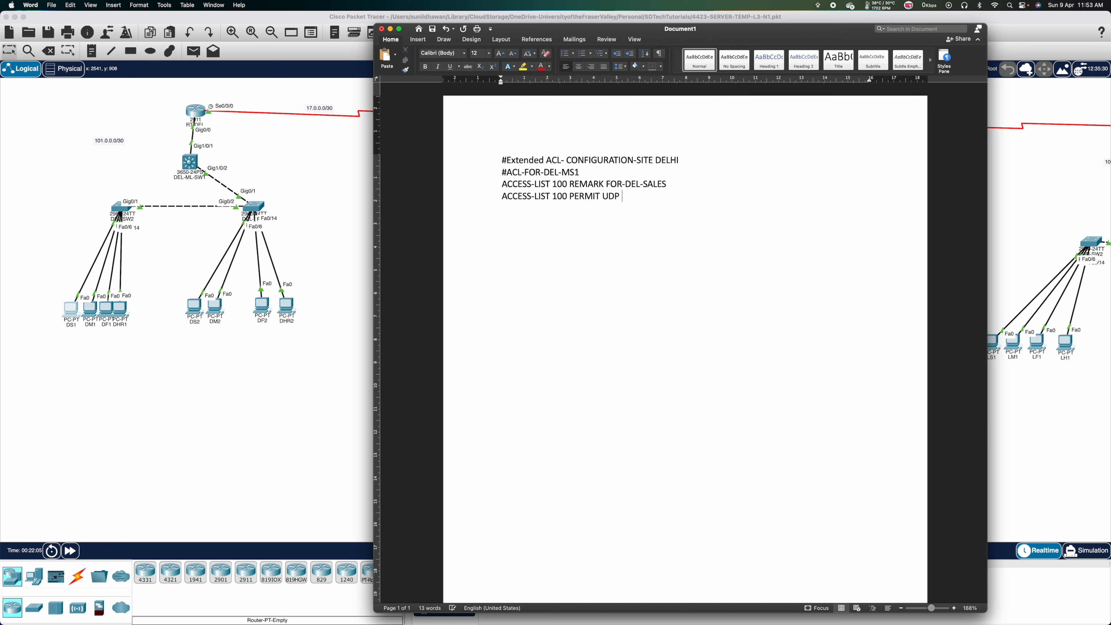
text( ANY)
text(N)
key(BackSpace)
text(192.168)
text(.30.0)
text(030)
key(BackSpace)
key(BackSpace)
text(.0.0.255 EQ)
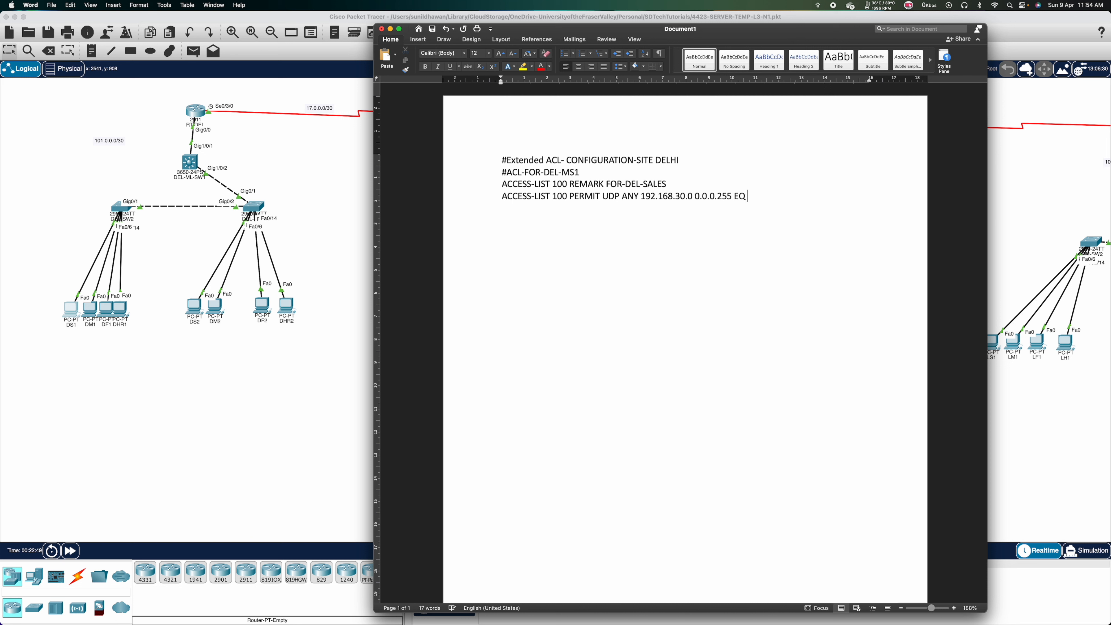
text( 67 )
Step: Add the rule "ACCESS-LIST 100 PERMIT UDP 192.168.30.0 0.0.0.255 ANY EQ 68" on the following line
text(ACCESS)
text(-LIST 100 PERM)
text(IT )
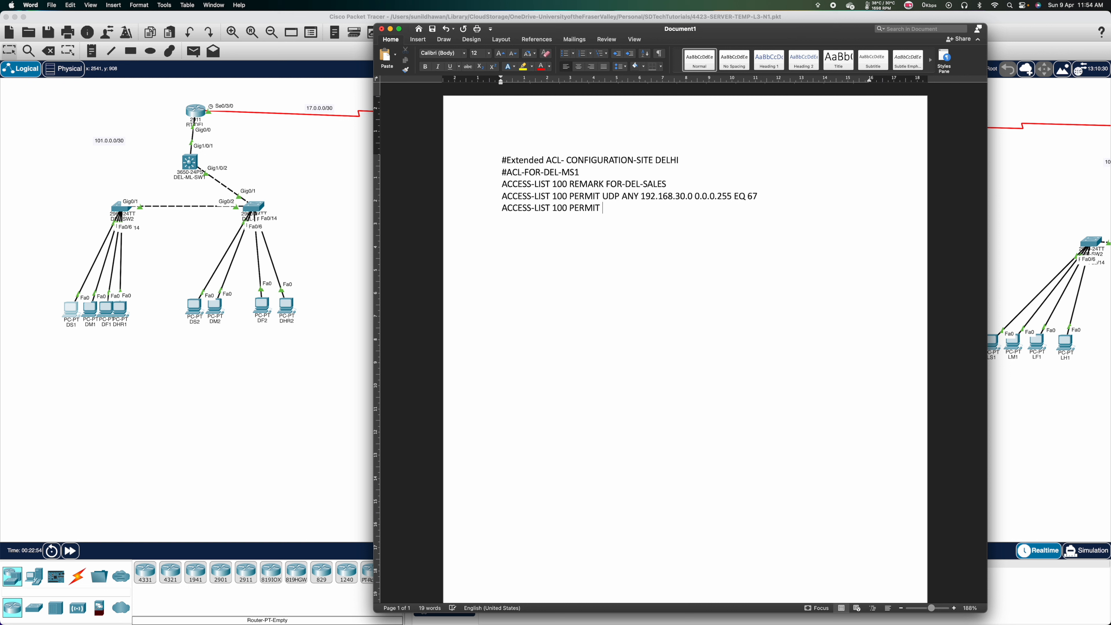
text(UDP 1)
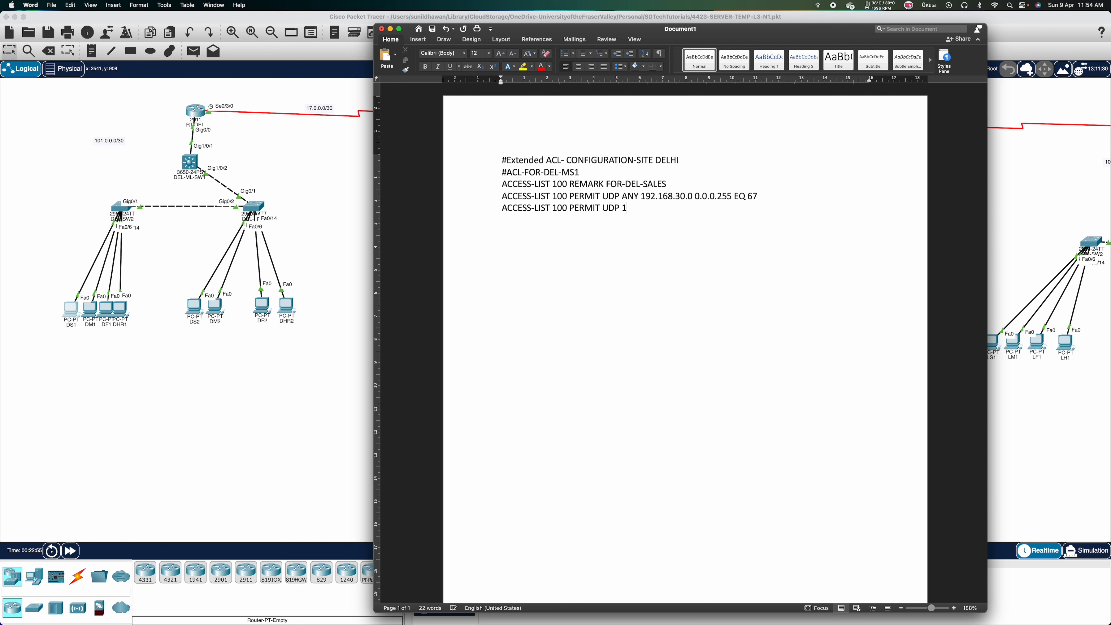
text(92.168.30.0 )
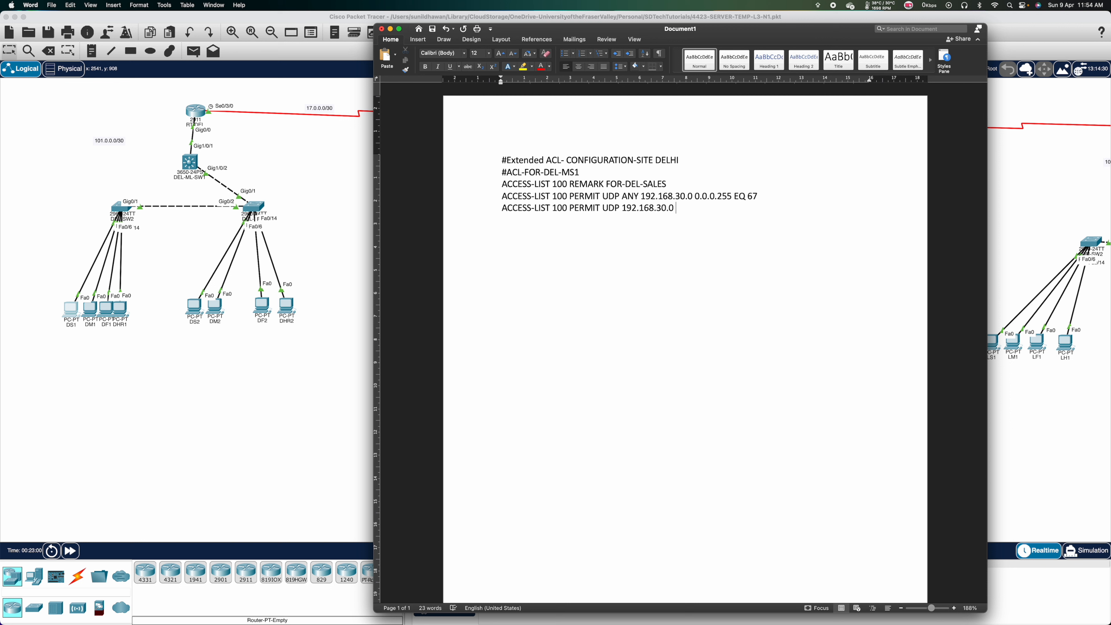
text(0.0.0.255 E)
text(Q 68JAN)
key(BackSpace)
key(BackSpace)
key(BackSpace)
text(ANY)
Step: Add the rule "ACCESS-LIST 100 PERMIT IP HOST 0.0.0.0 HOST 255.255.255.255" as the next line
text(ACCESS)
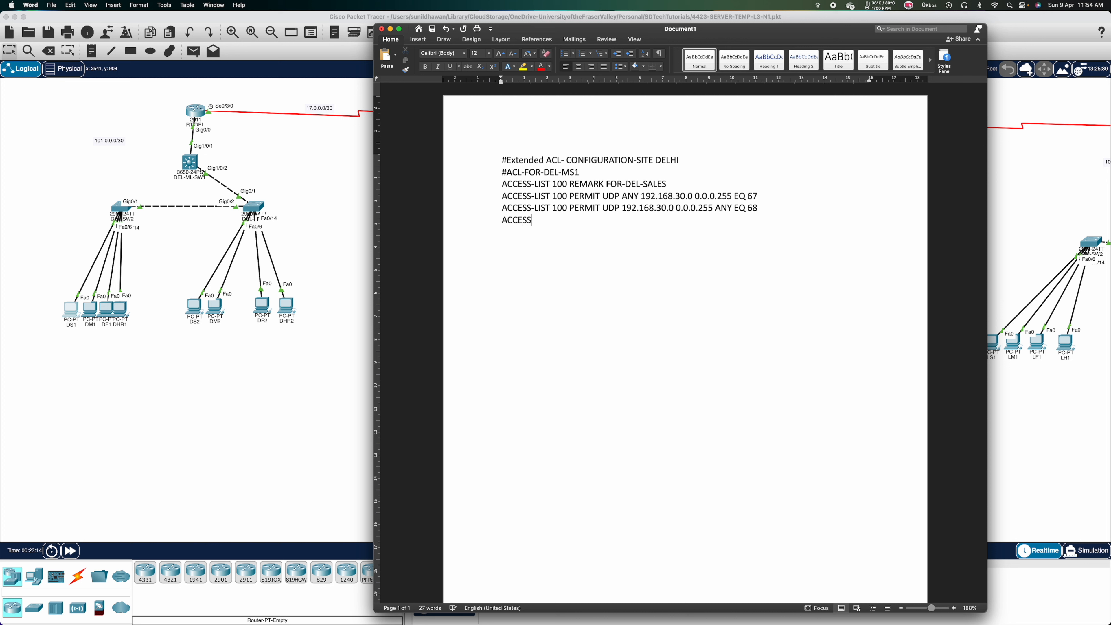
text(-LIST 100 PERMIT IP 0.0.0.0)
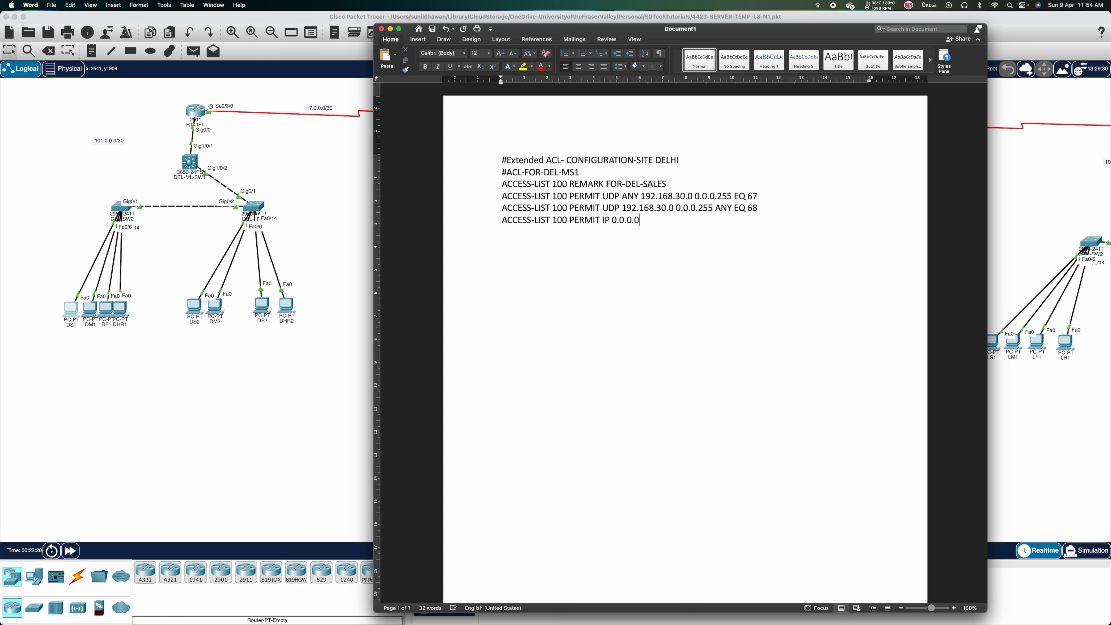
key(BackSpace)
key(BackSpace)
key(BackSpace)
key(BackSpace)
key(BackSpace)
key(BackSpace)
key(BackSpace)
text(HOST IP)
key(BackSpace)
key(BackSpace)
key(BackSpace)
text(0.0.0.0 HOST 255.255.255.255)
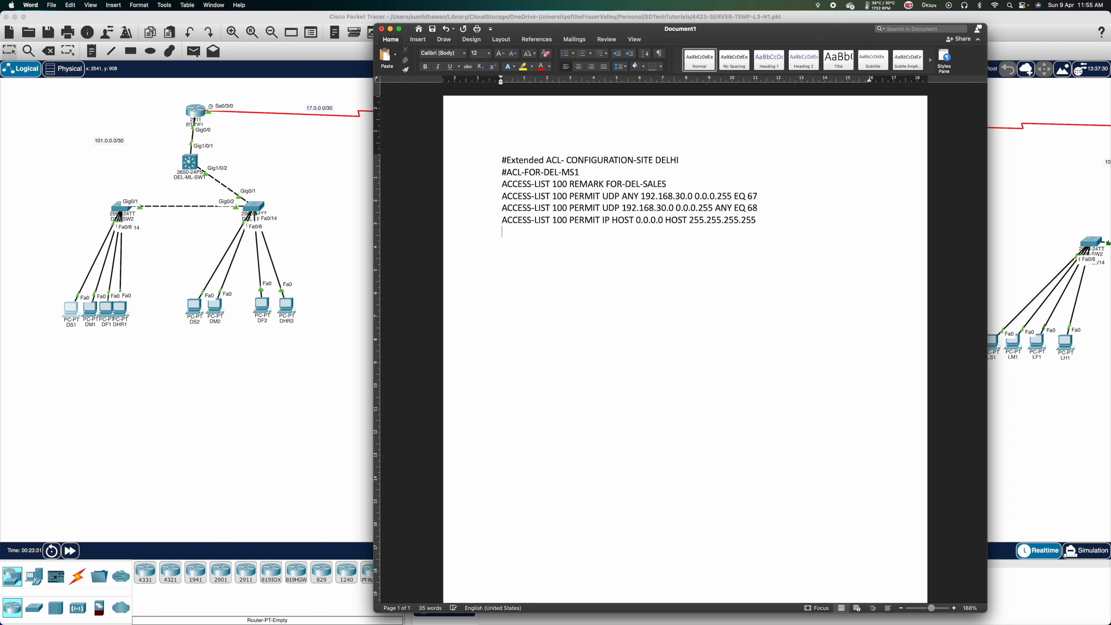
Step: Colour the three ACCESS-LIST 100 rules below the FOR-DEL-SALES remark red
key(Return)
drag(763, 223, 505, 197)
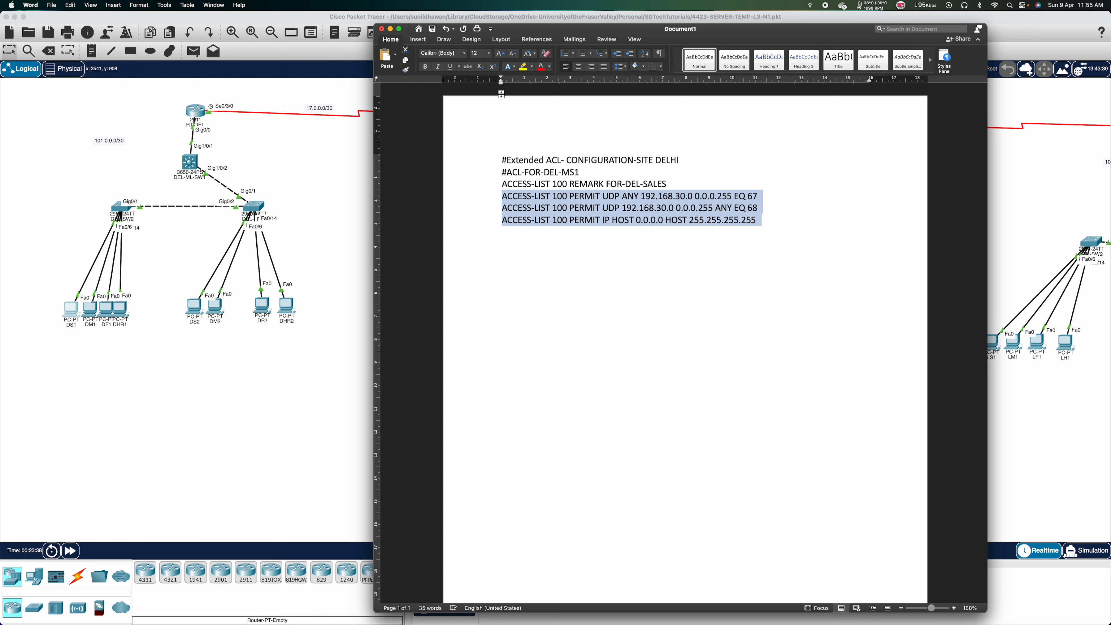
click(542, 67)
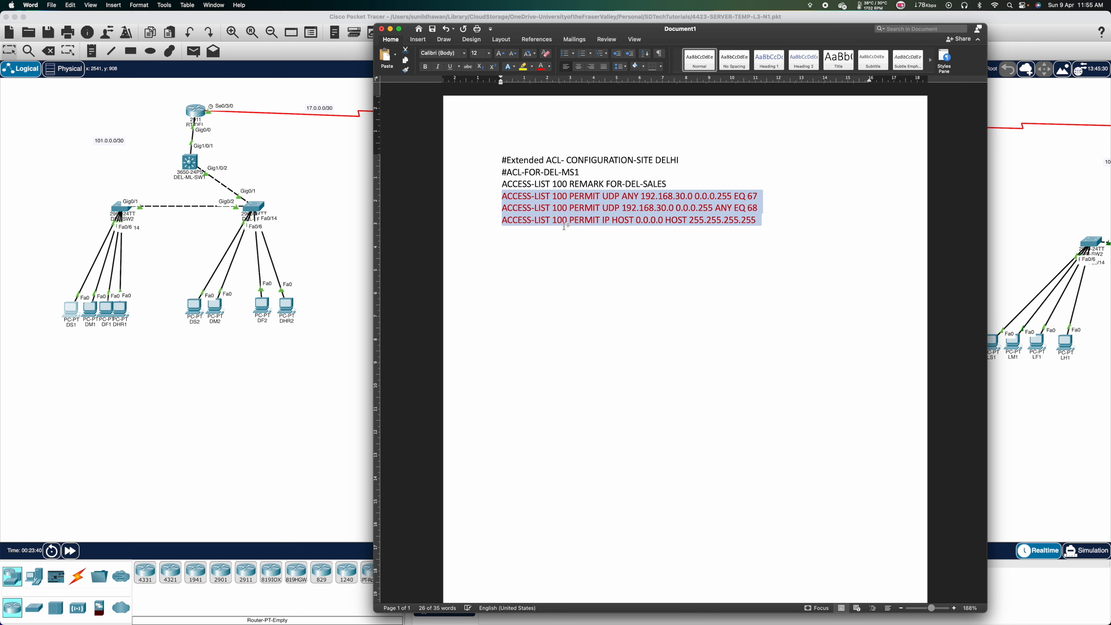
Step: Begin a new rule in black below the red lines with "ACCESS-LIST 100 PERMIT"
click(543, 245)
key(Return)
text(ACC)
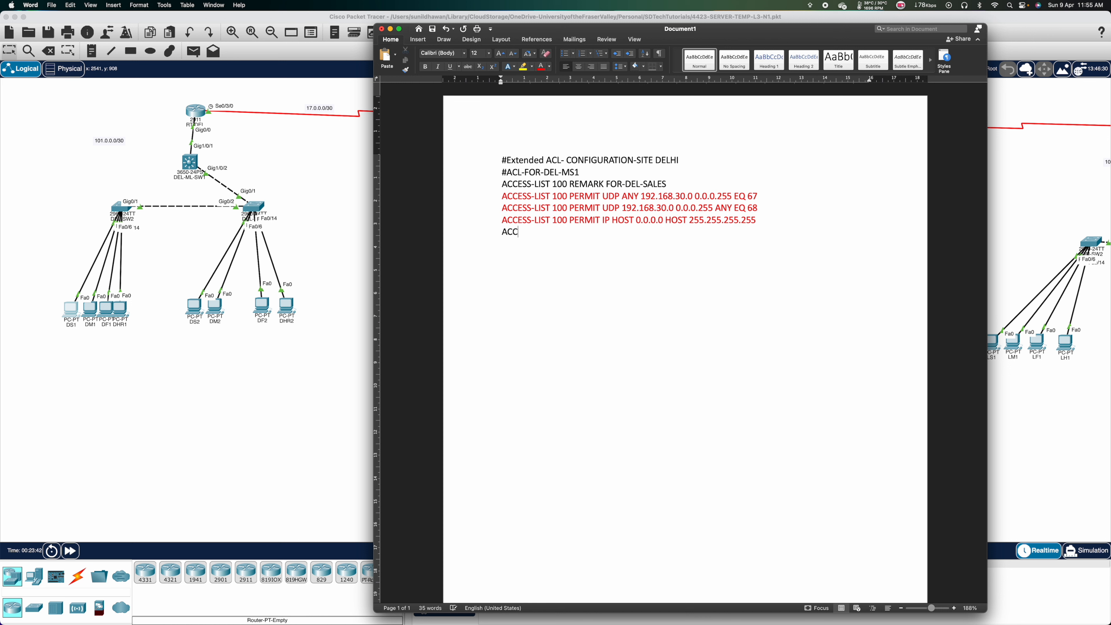
text(ESS-LIST 100 PERMIT)
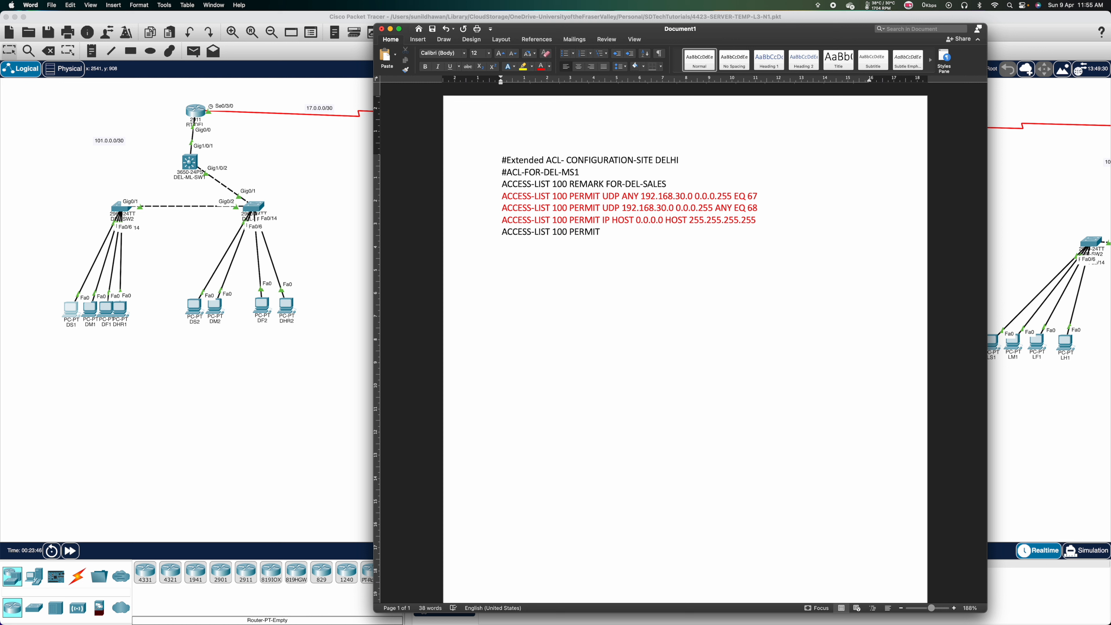
Step: Switch to Packet Tracer, check the GEN / DNS SERVER's address details, and return to the Word document
click(276, 367)
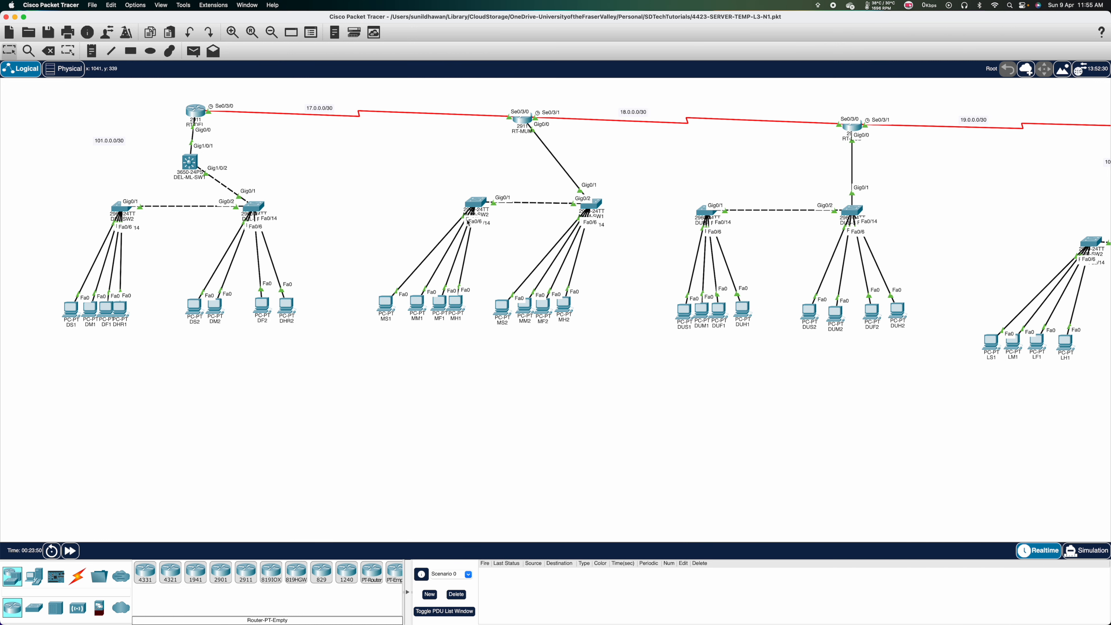
scroll(494, 250, right, 10)
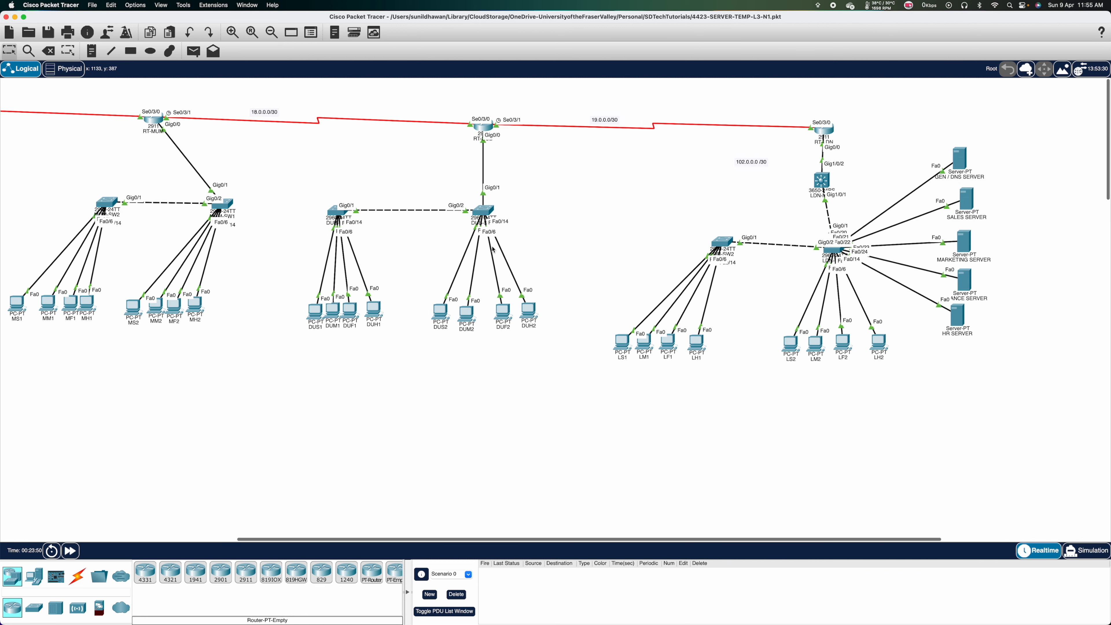
mouse_move(957, 163)
scroll(608, 254, left, 10)
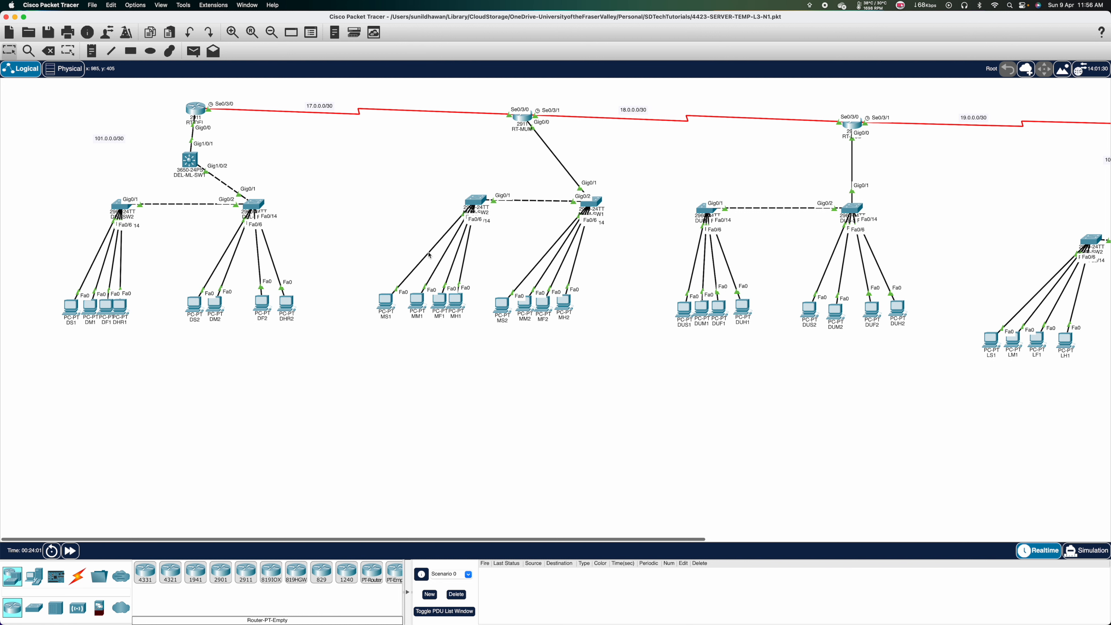
key(super+Tab)
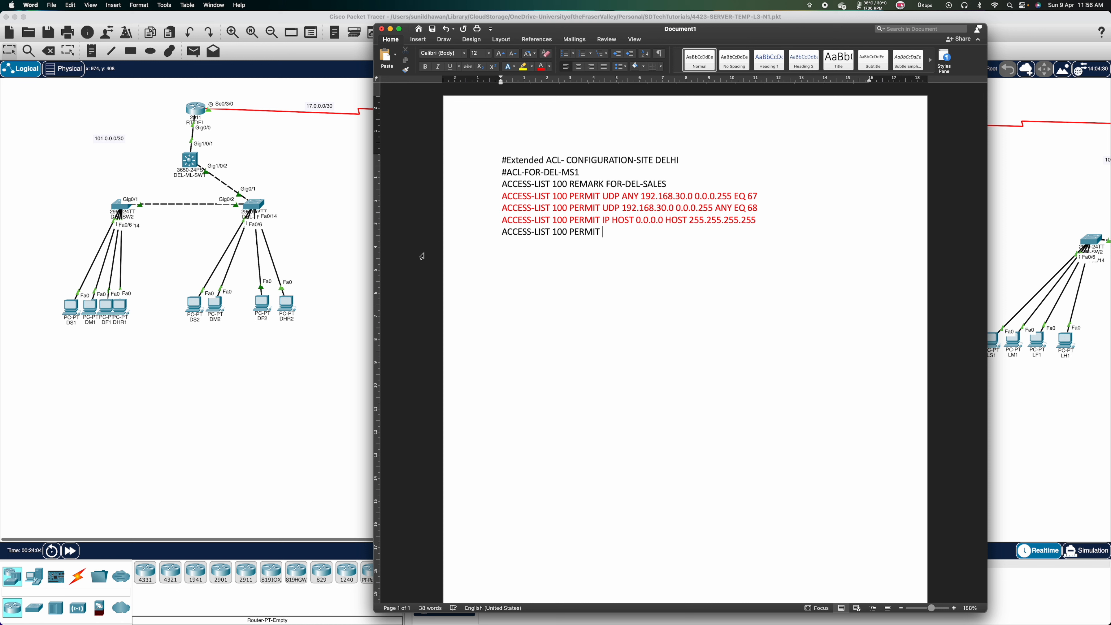
Step: Complete the started rule with "UDP 192.168.30.0 0.0.0.255 HOST 200.80.90.100 EQ 53"
text(UDP 192.168.)
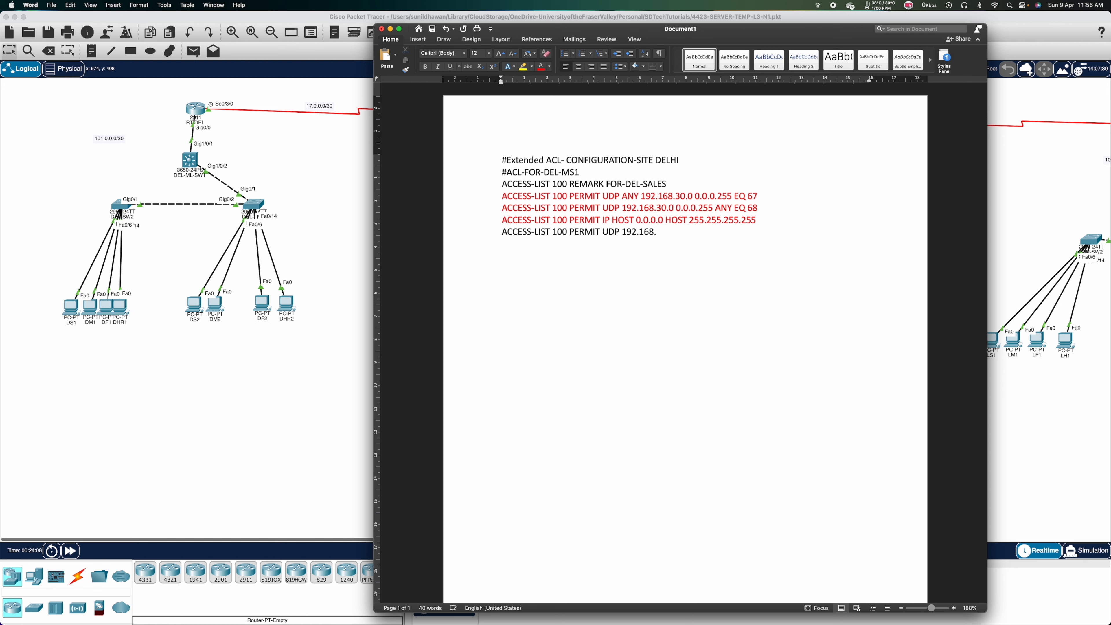
text(30.0 0.0.0.255 HOST)
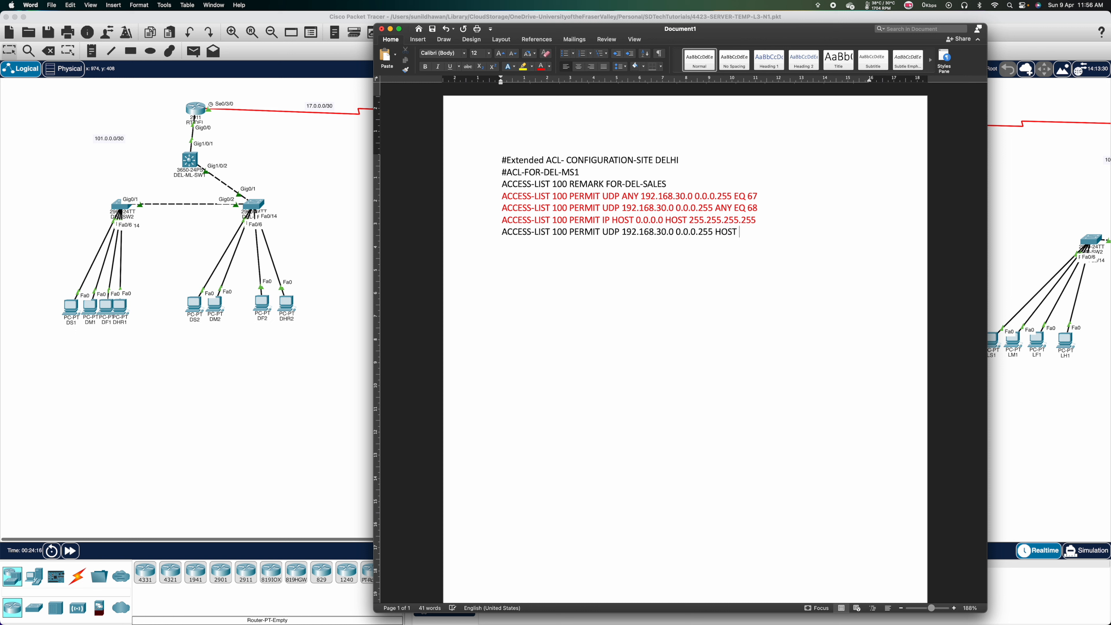
text( 200.80.90.100 EQ)
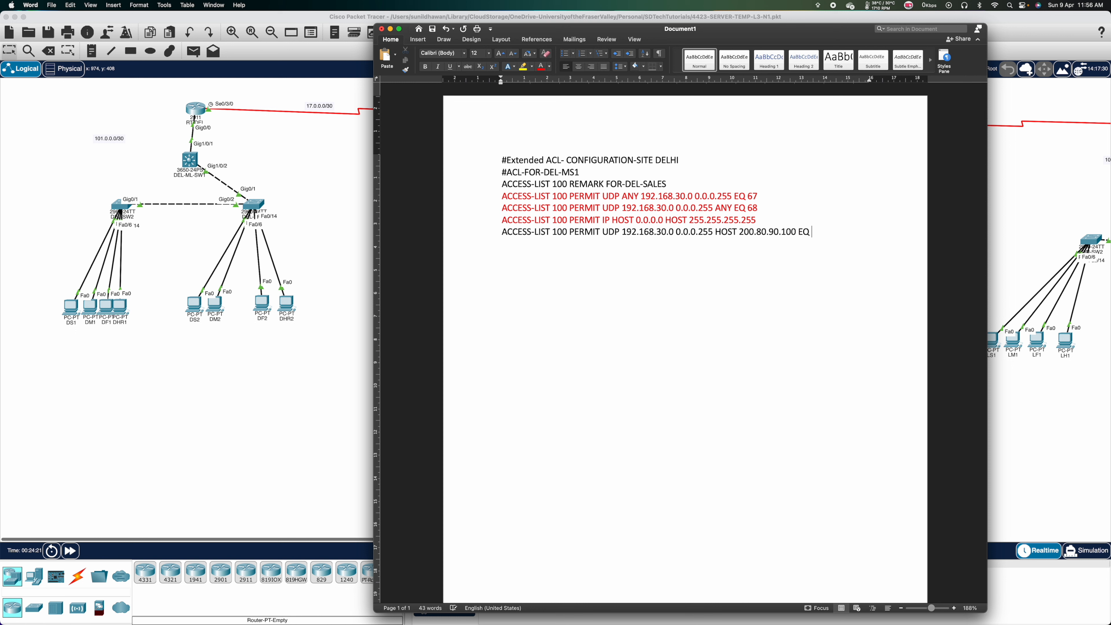
text( 53)
Step: Add the rule "ACCESS-LIST 100 PERMIT TCP 192.168.30.0 0.0.0.255 HOST 200.80.90.100 EQ 80" on a new line
key(Return)
text(ACCESS-LIST 100 PERMIT )
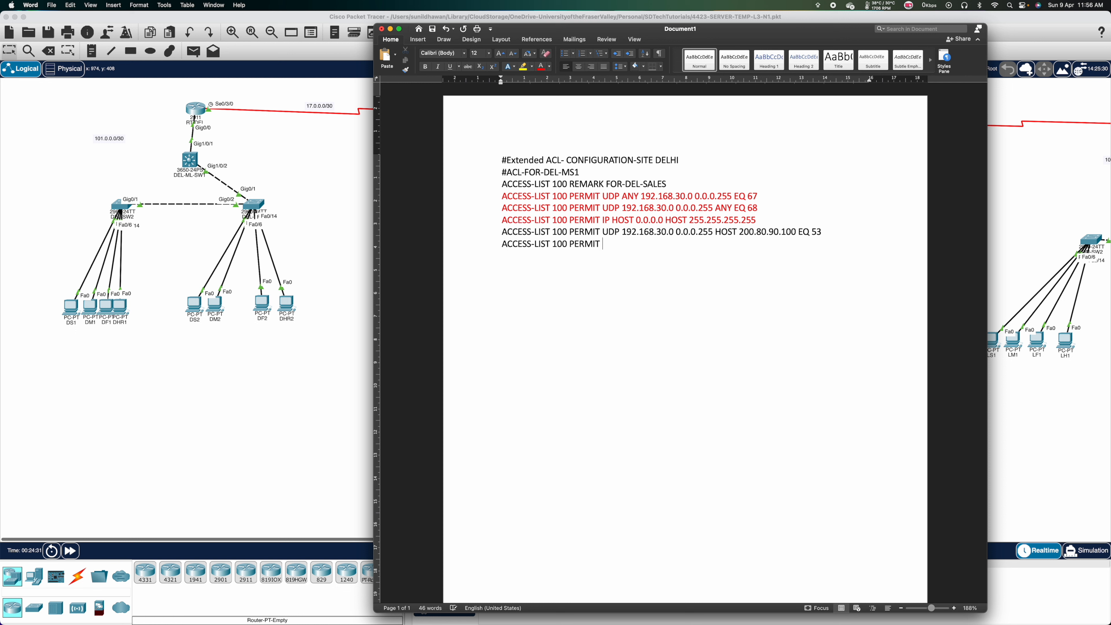
text(TCP 192.168.30.0 0.0.0.255)
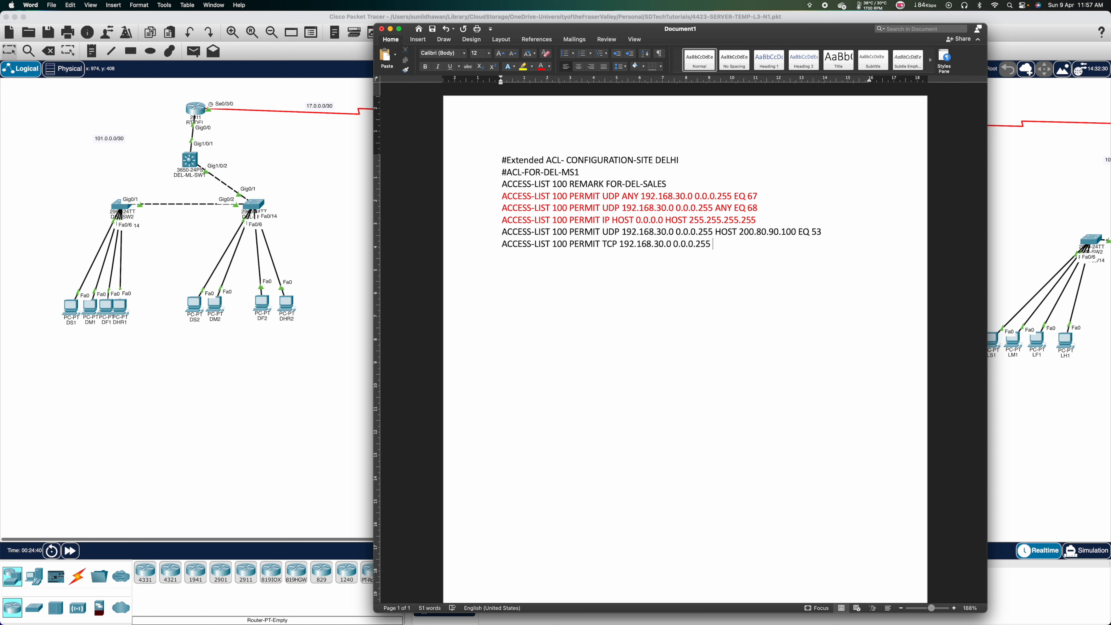
text( HOST 200.80.9)
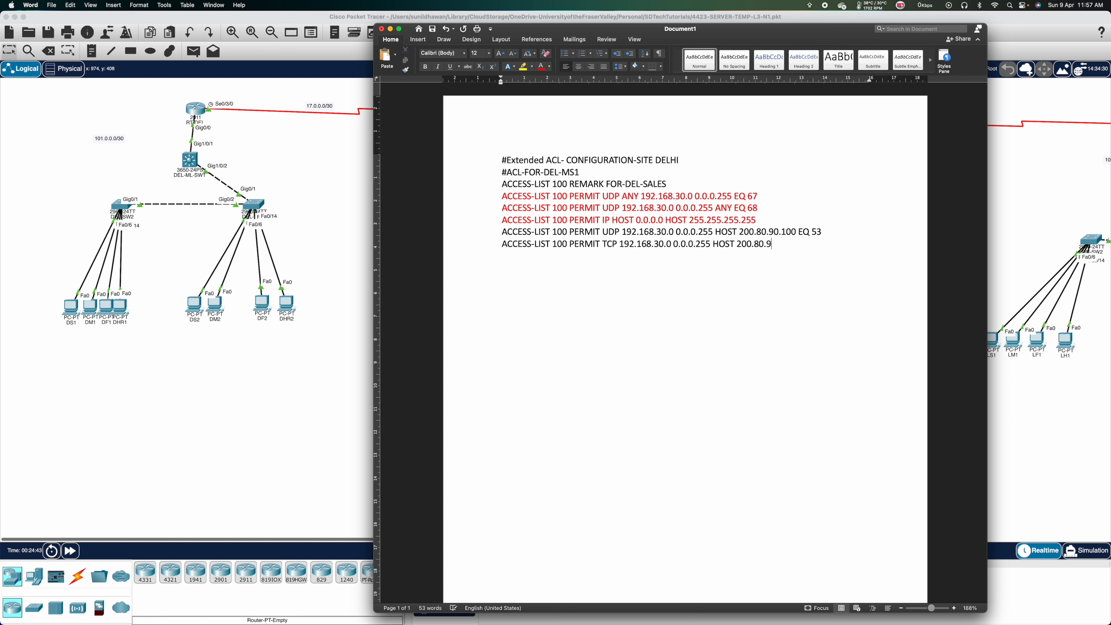
text(0.100 EQ 80)
Step: Duplicate the TCP rule onto the next line and set the copy's port to 443
key(Return)
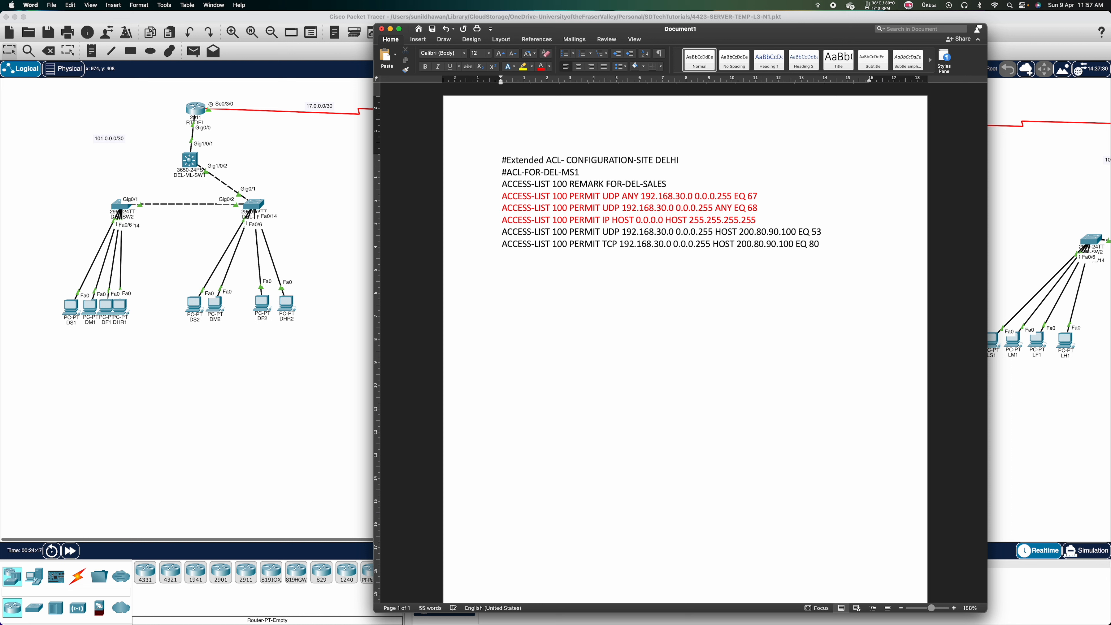
drag(825, 244, 504, 242)
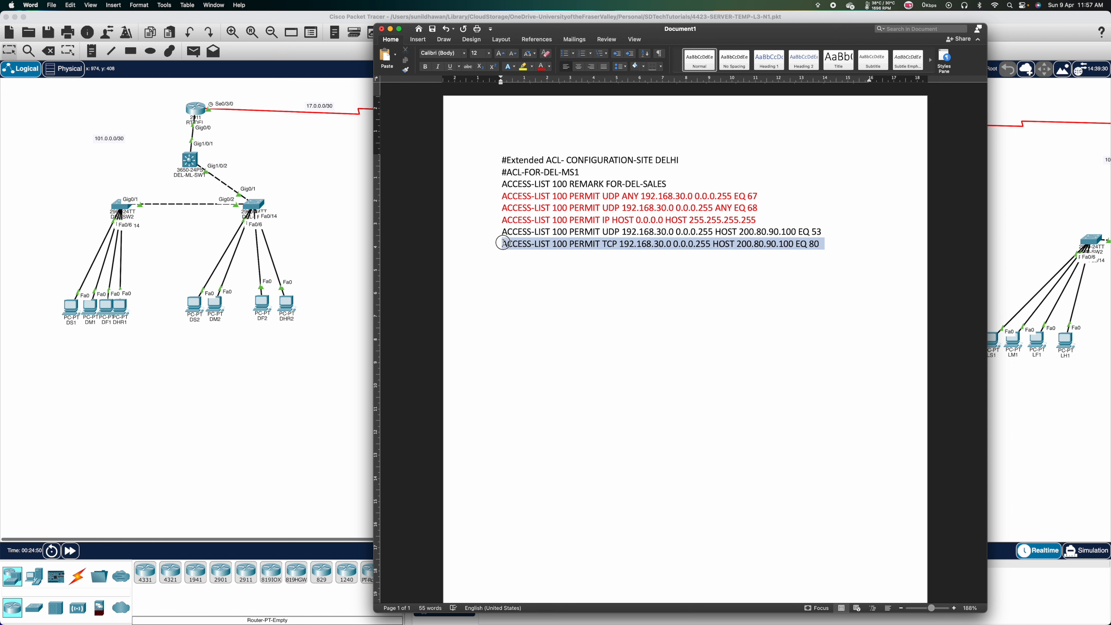
key(super+c)
click(519, 262)
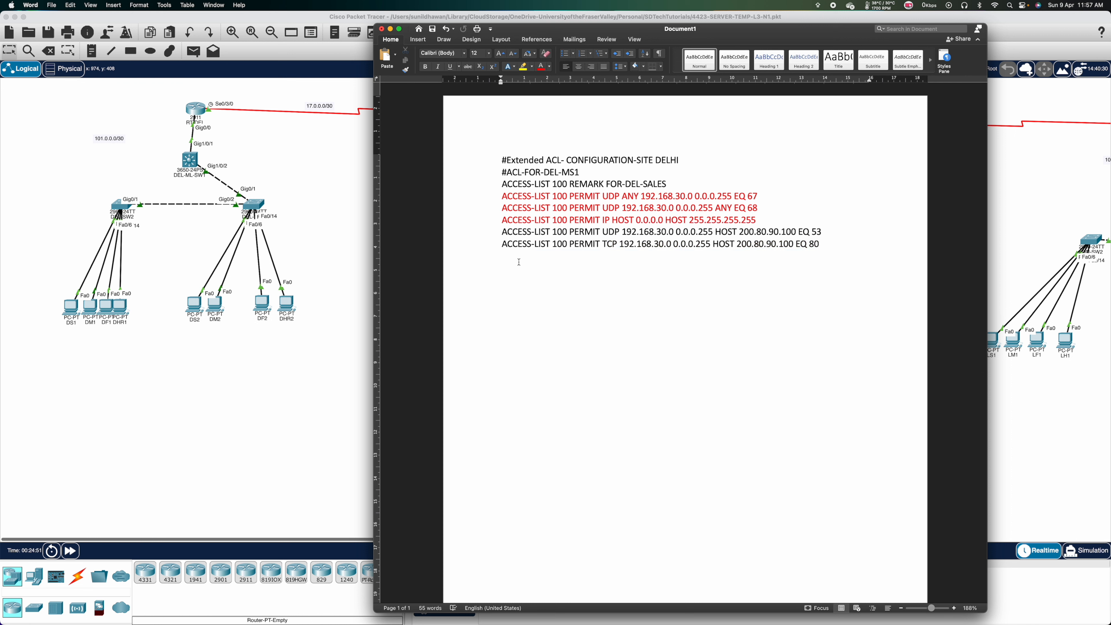
key(super+v)
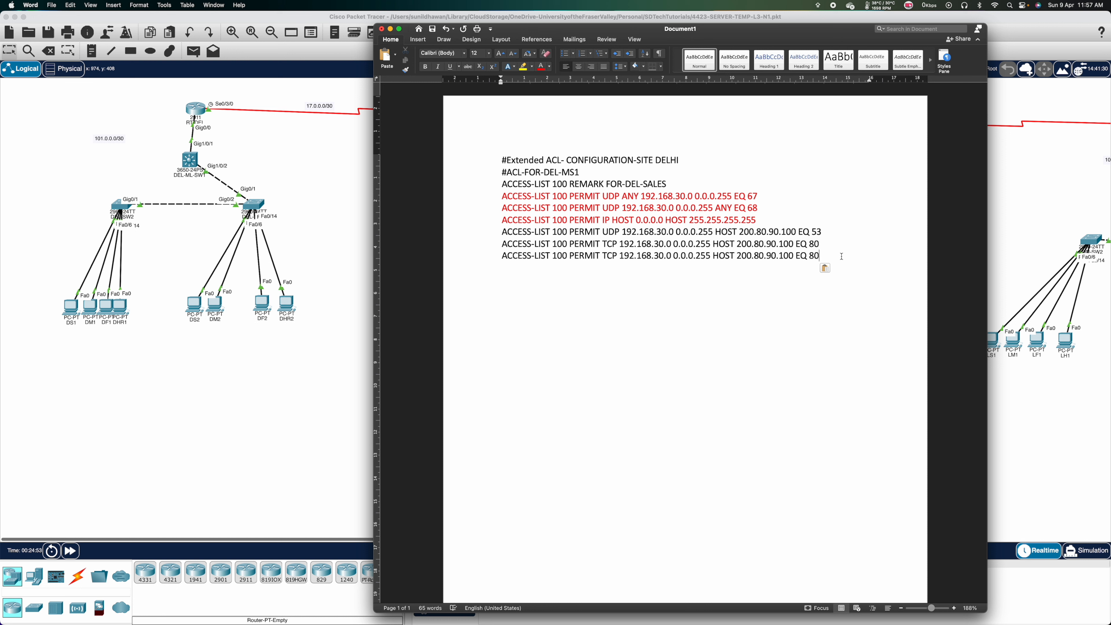
key(BackSpace)
key(BackSpace)
text(443)
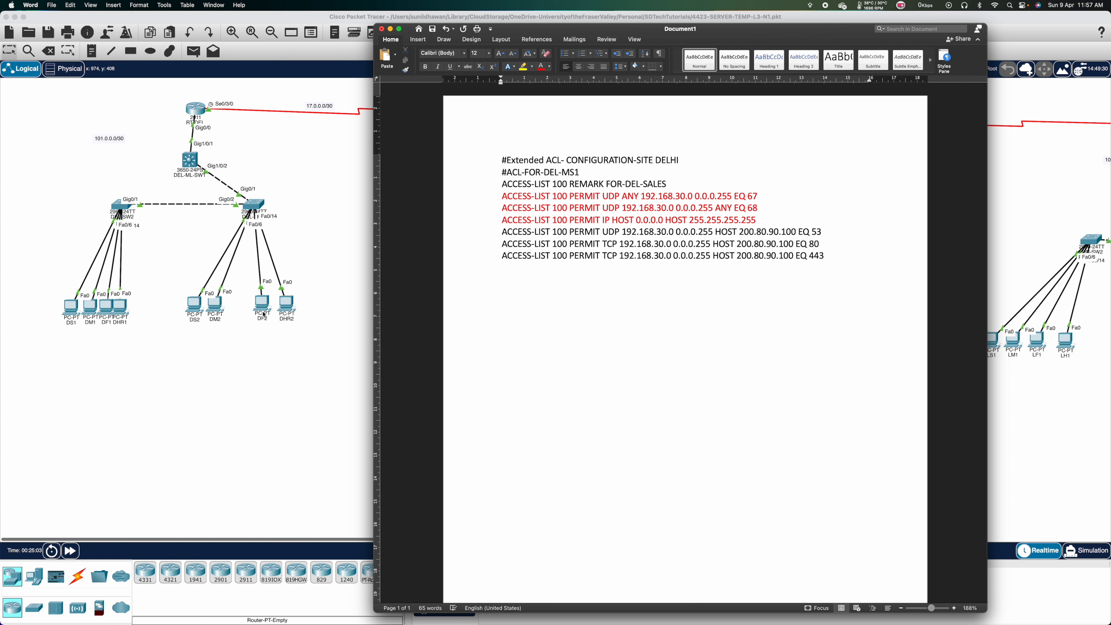
Step: Add the rule "ACCESS-LIST 100 DENY ICMP 192.168.30.0 0.0.0.255 HOST 200.80.90.100" on a new line
key(Return)
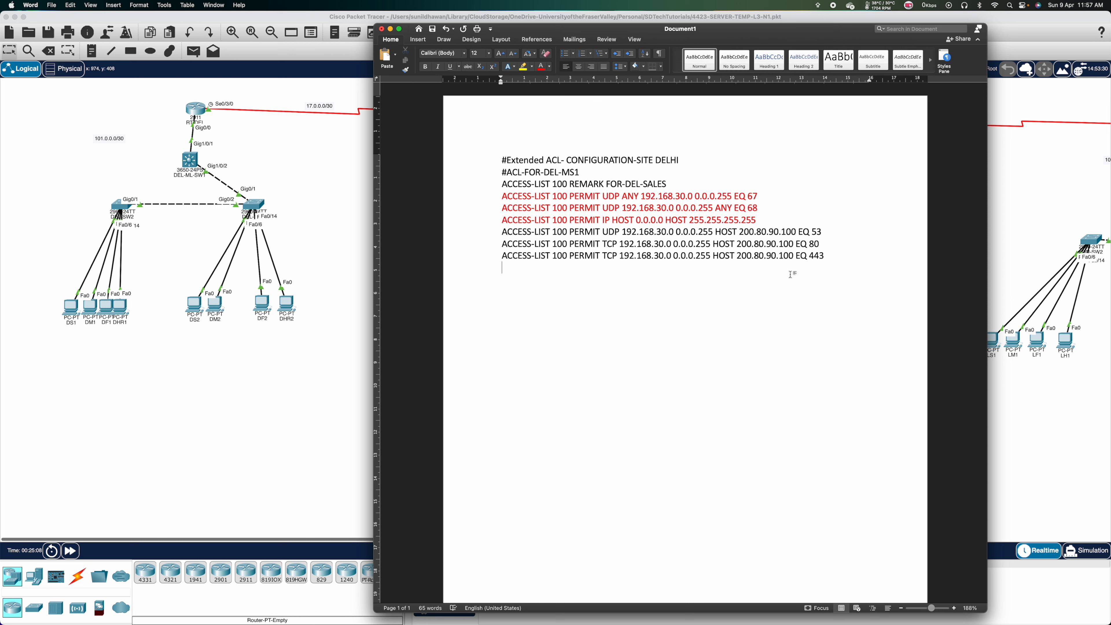
text(ACCESS-LIST 100 DENY ICM)
text(P 192.1)
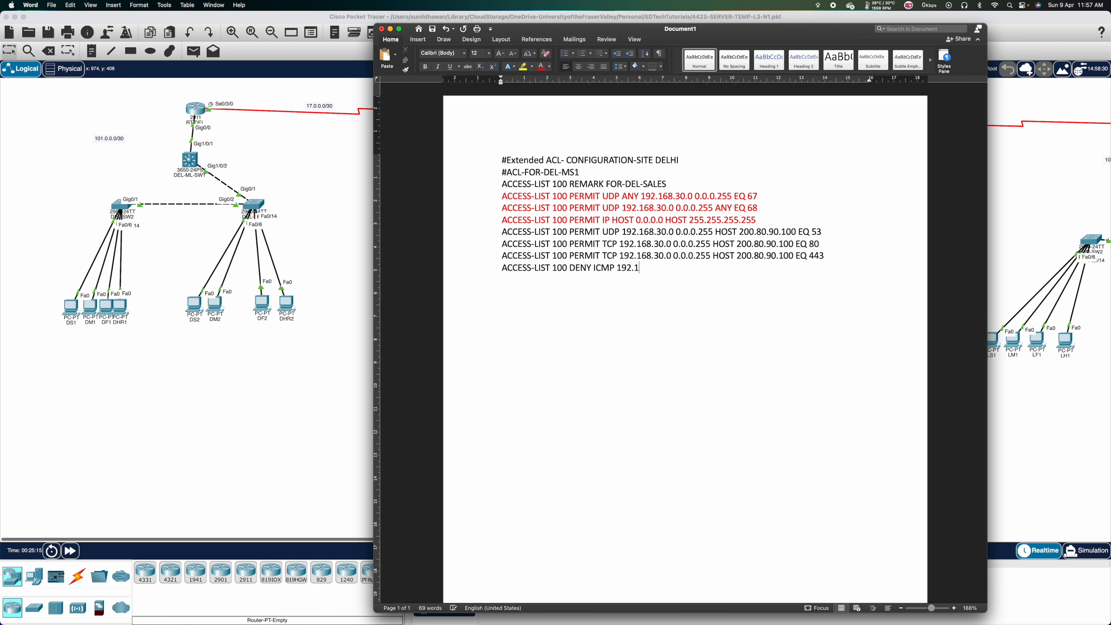
text(68.30.0 0.0.0.255)
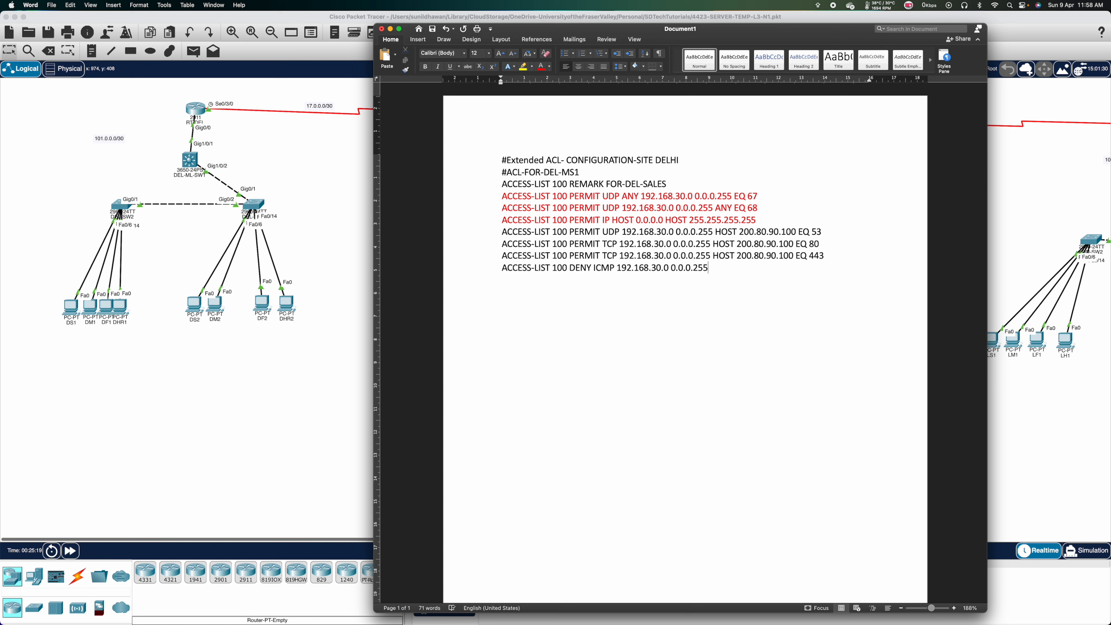
text( HOST 200.80.90.100)
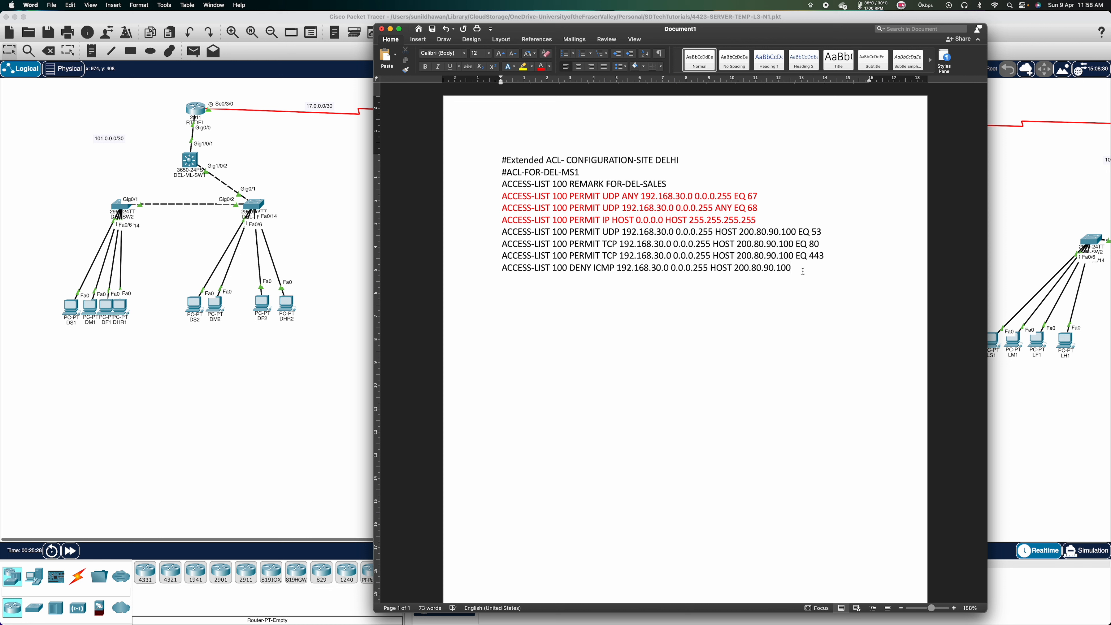
Step: Colour the four rules for host 200.80.90.100 green
drag(804, 271, 502, 232)
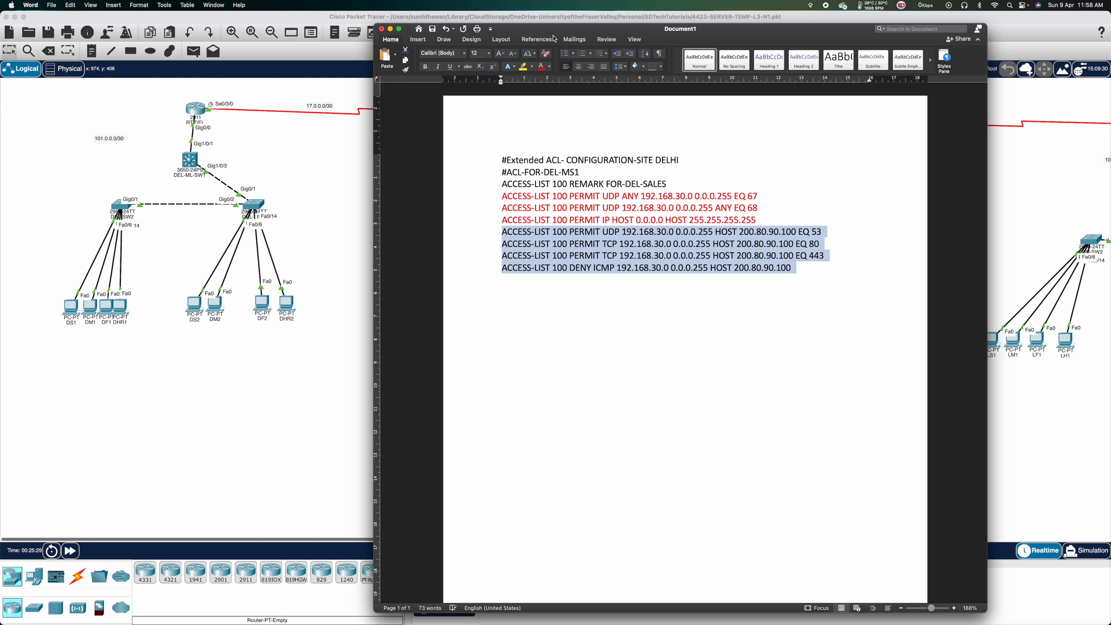
click(550, 66)
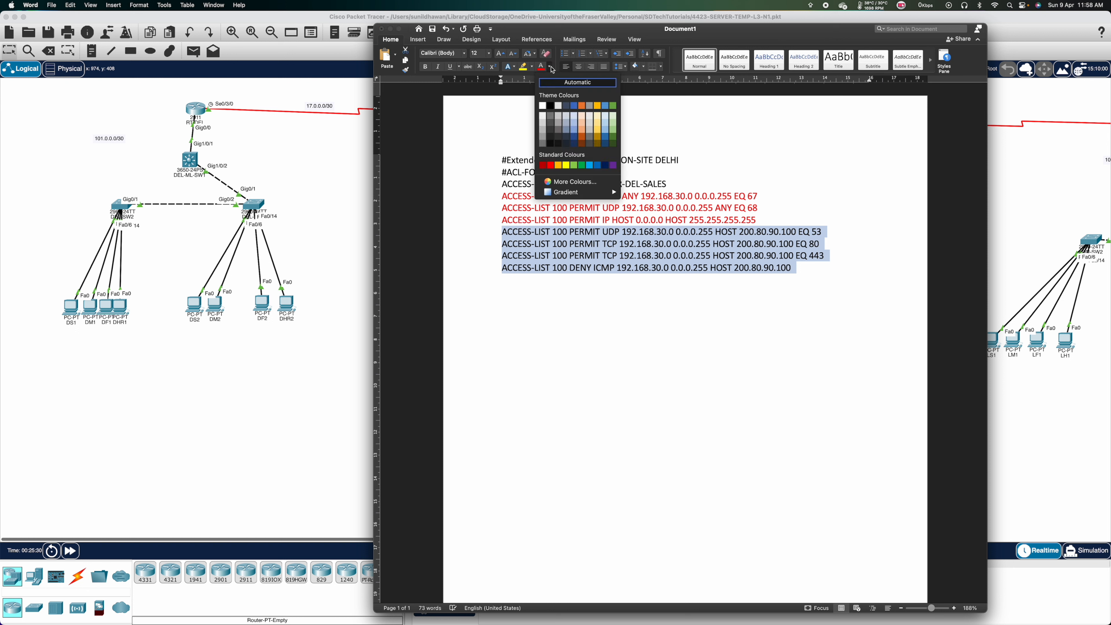
click(577, 165)
click(591, 291)
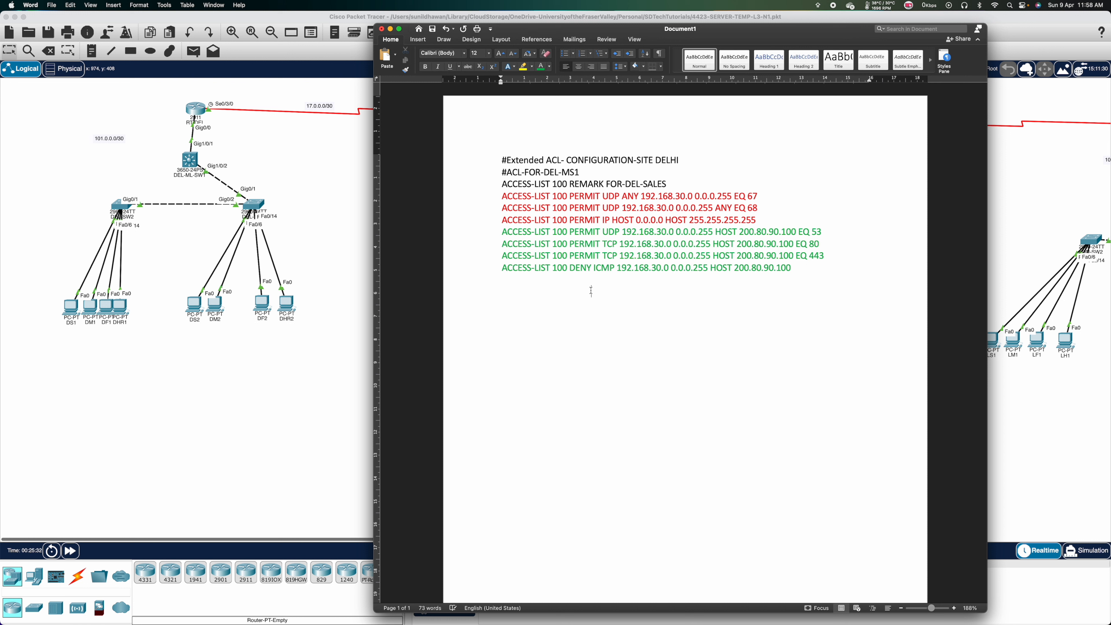
Step: On a new line below the green rules, switch the font colour to dark blue and enter "ACCESS-LIST 100 PERMIT"
click(507, 285)
click(815, 276)
key(Return)
click(550, 67)
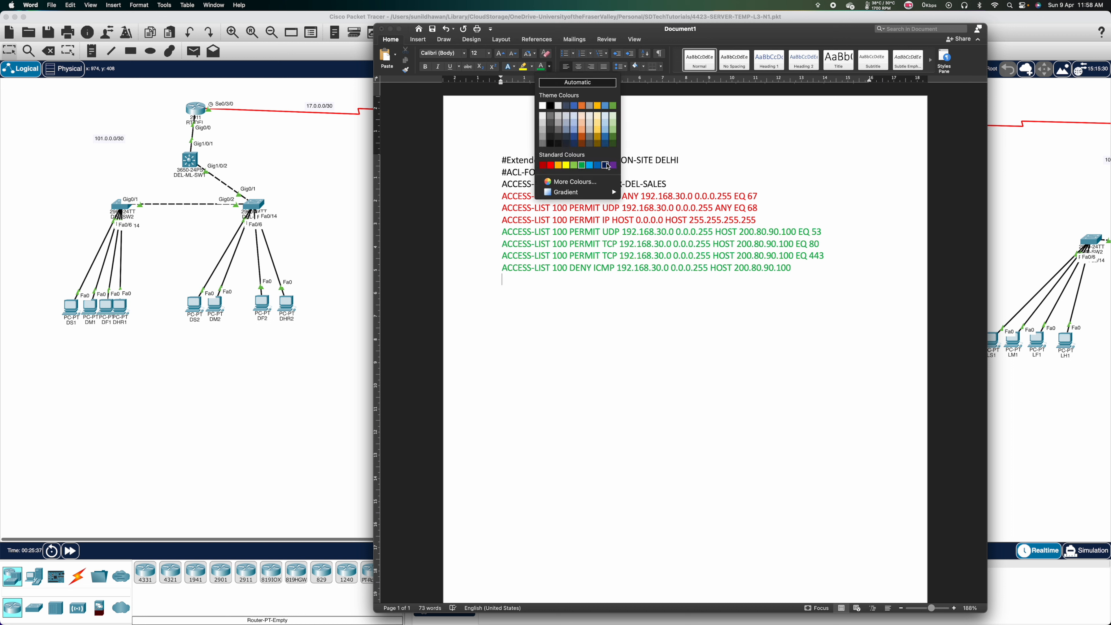
click(597, 166)
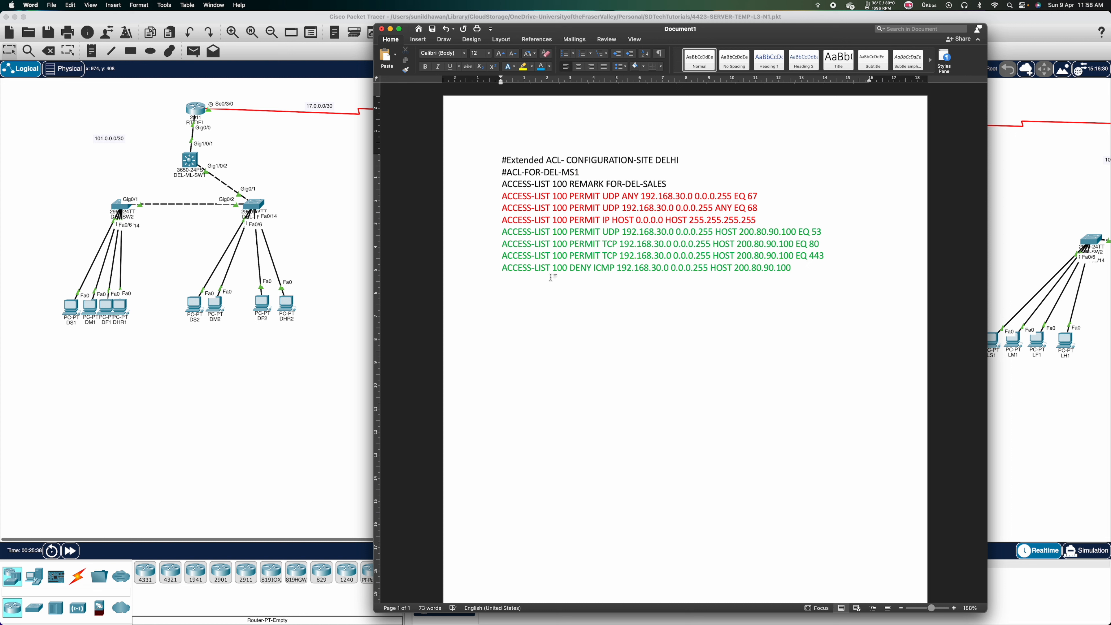
click(550, 67)
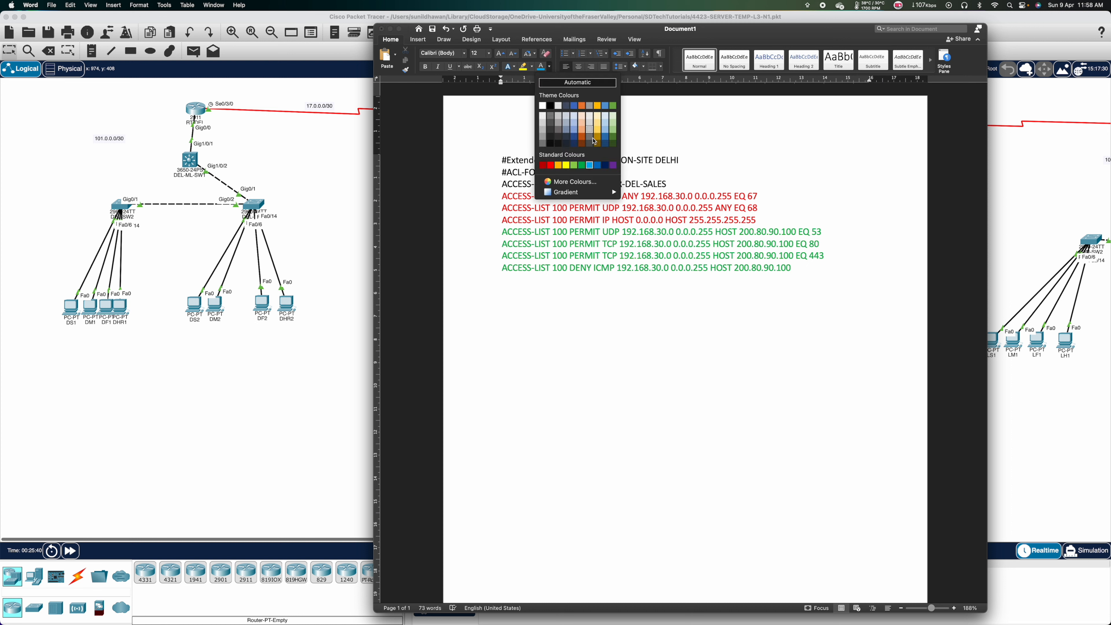
click(605, 166)
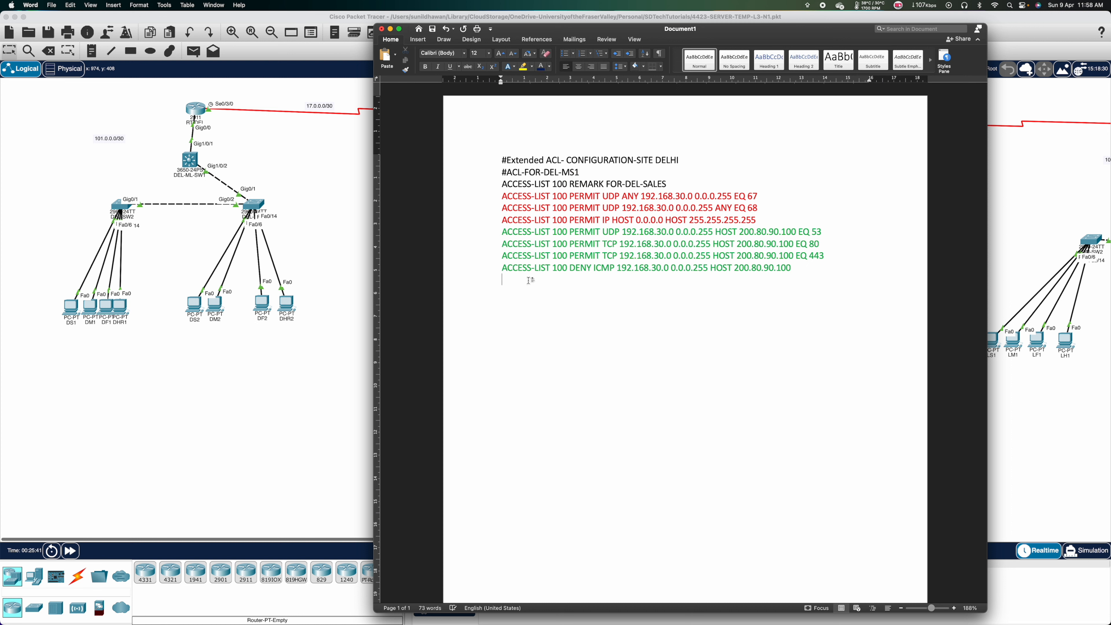
text(ACCESS-LIST 100 PERMIT)
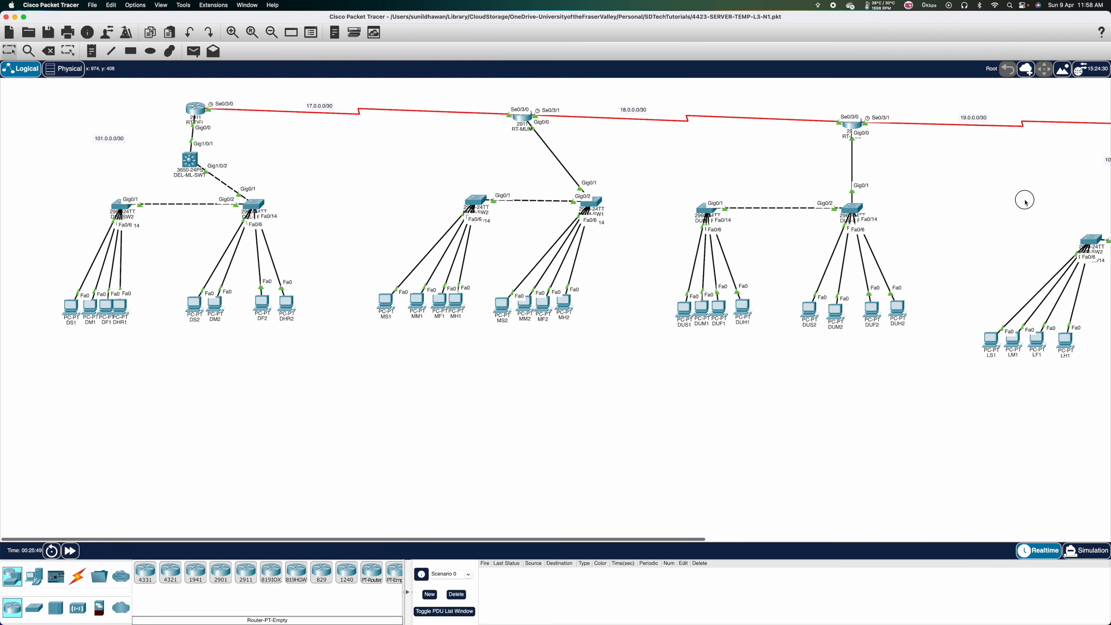
Step: Switch to Packet Tracer, check the SALES SERVER's IP address, and return to the Word document
click(1026, 201)
scroll(1020, 199, right, 10)
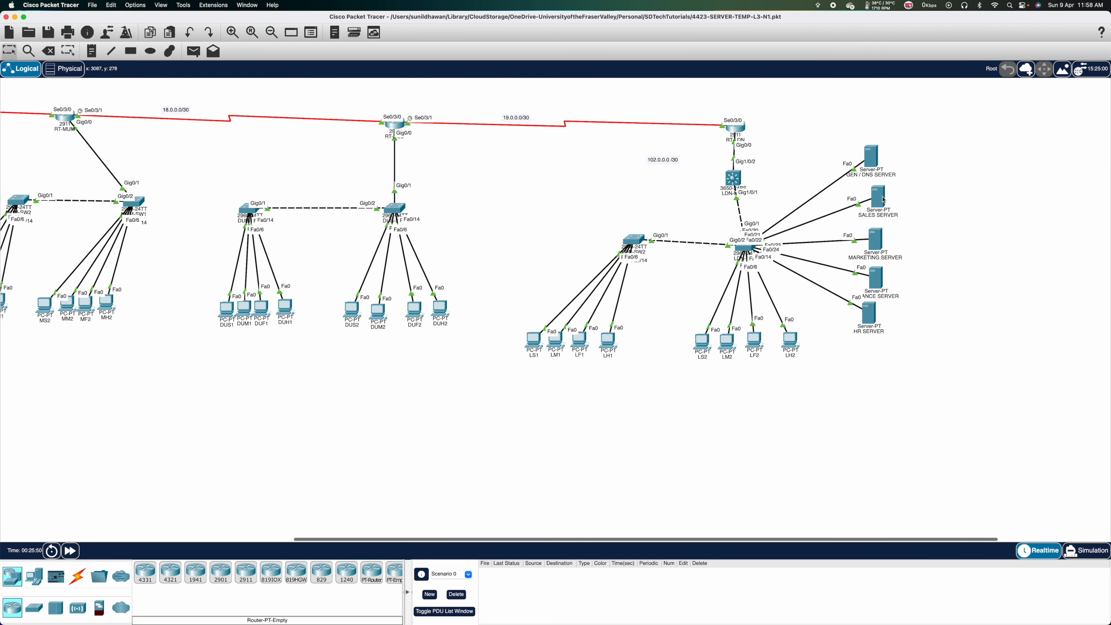
mouse_move(884, 200)
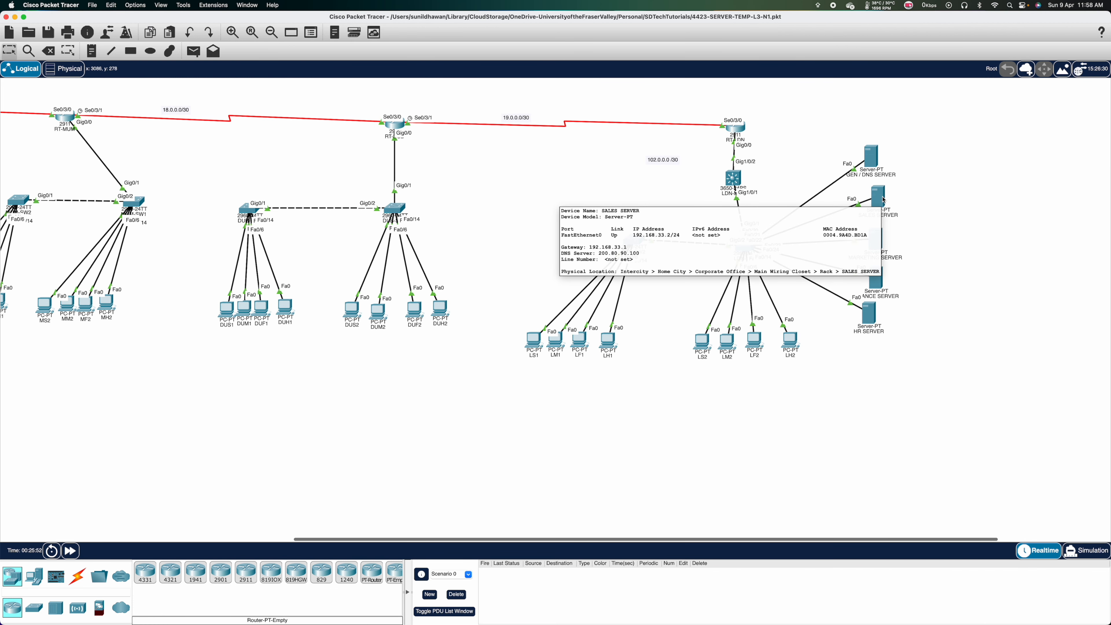
scroll(885, 199, left, 10)
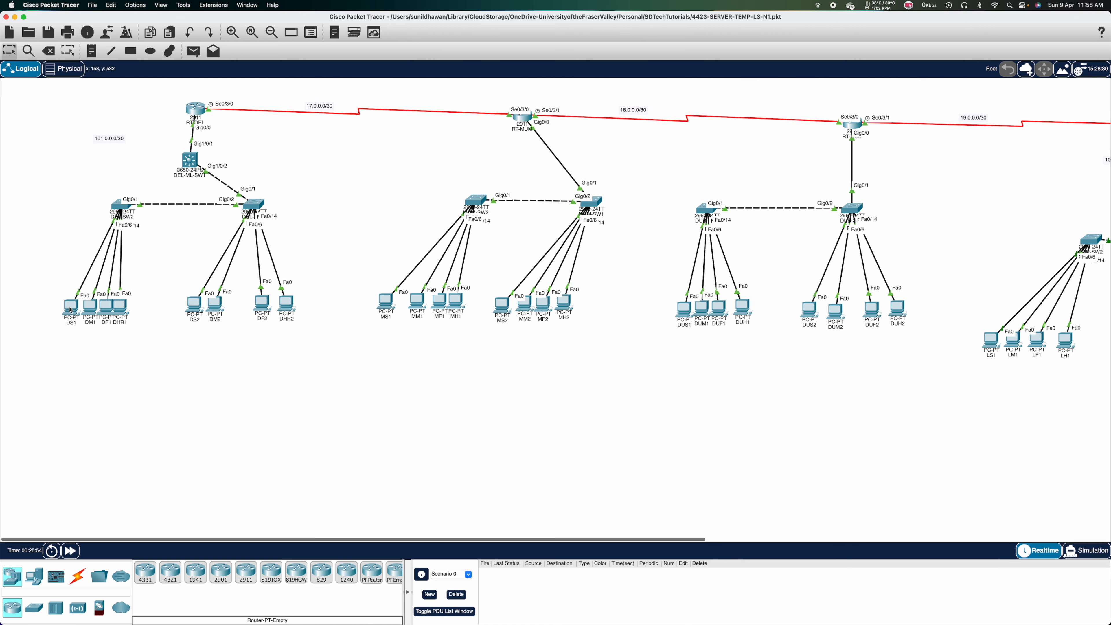
key(super+Tab)
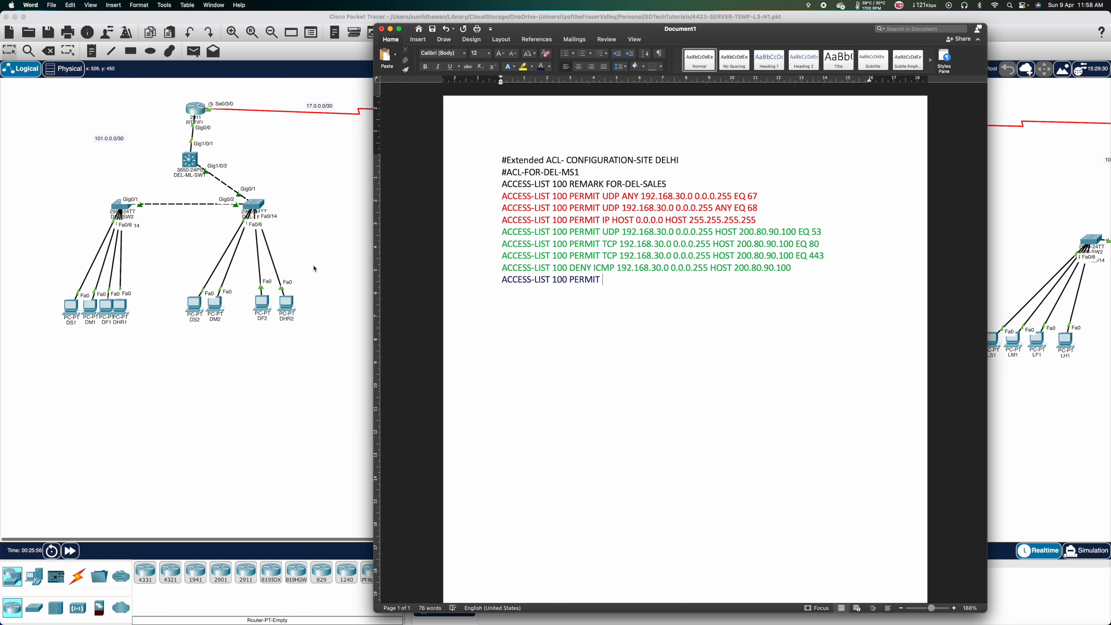
Step: Complete the dark blue rule with "TCP 192.168.30.0 0.0.0.255 HOST 192.168.33.2 EQ 80"
text(TCP 192.168.)
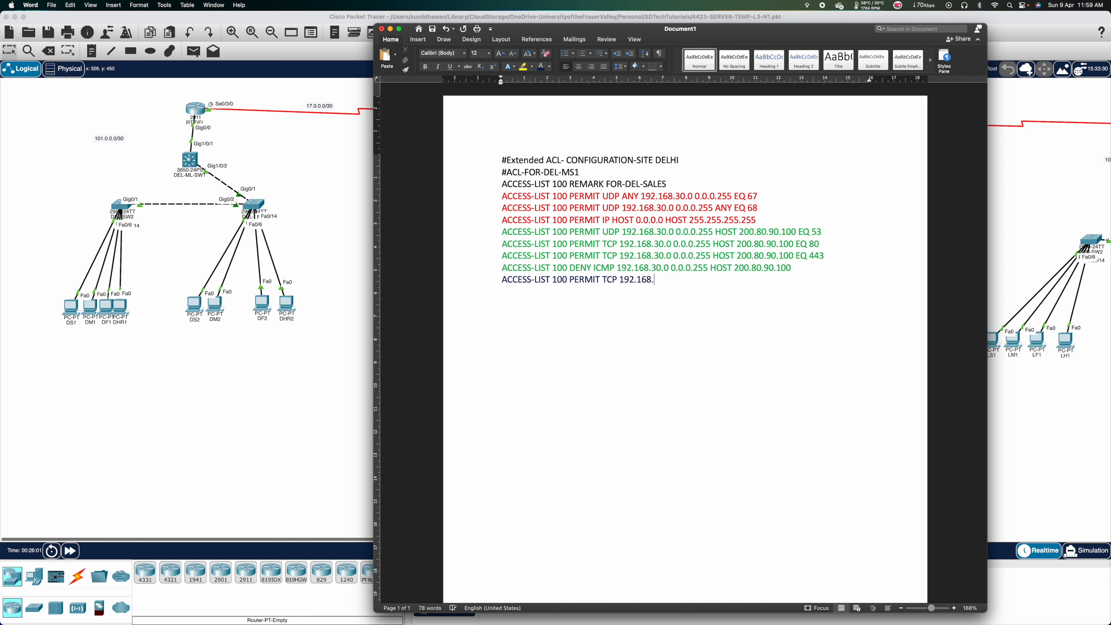
text(30.0 0.0.0.255 )
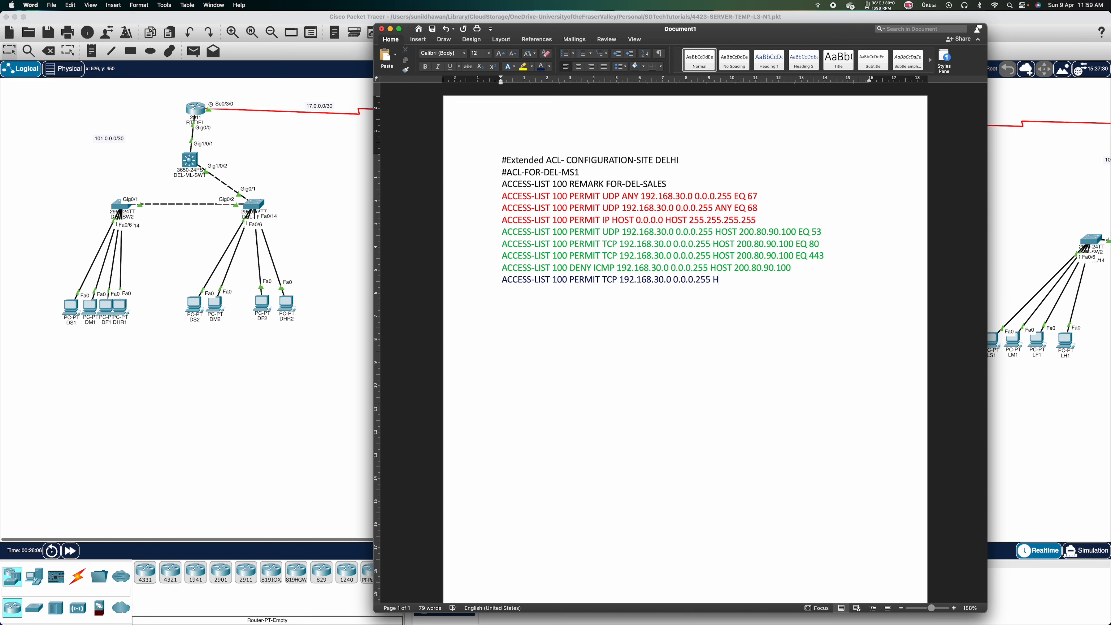
text(HOST 192.168.33.2 EQ 80)
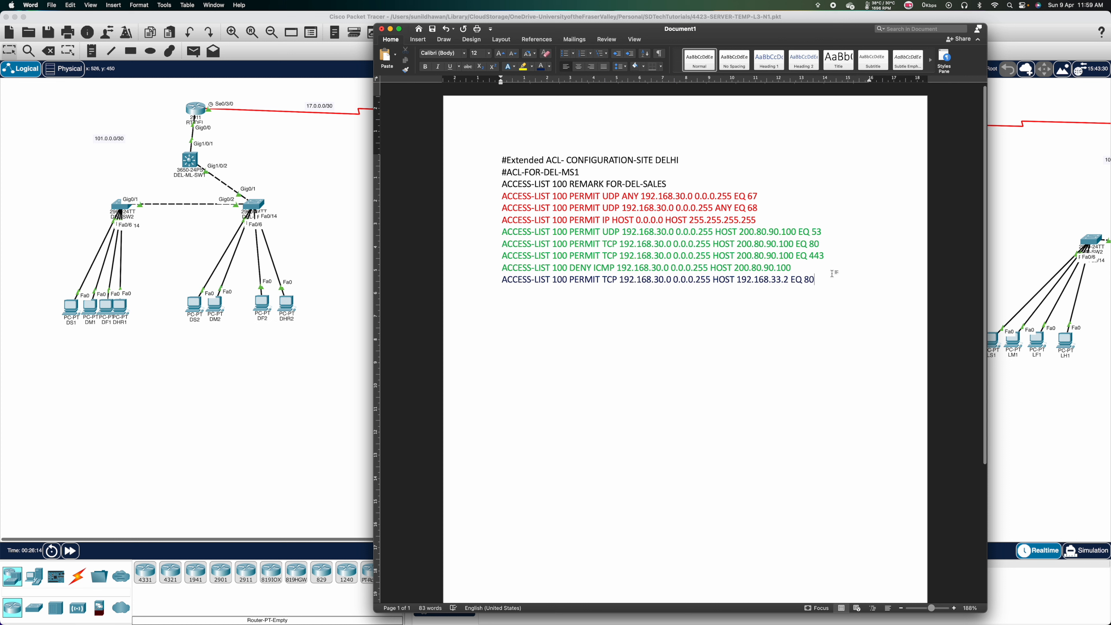
Step: Duplicate the dark blue TCP rule on the line below and set the copy's port to 443
drag(816, 280, 501, 285)
key(super+c)
click(511, 297)
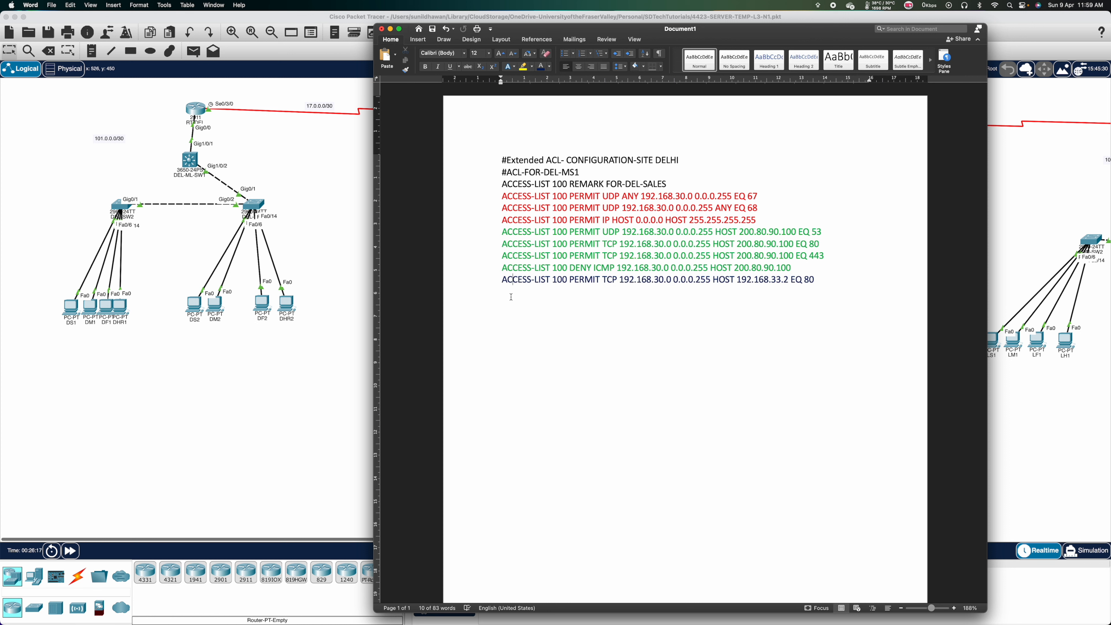
click(507, 297)
key(super+v)
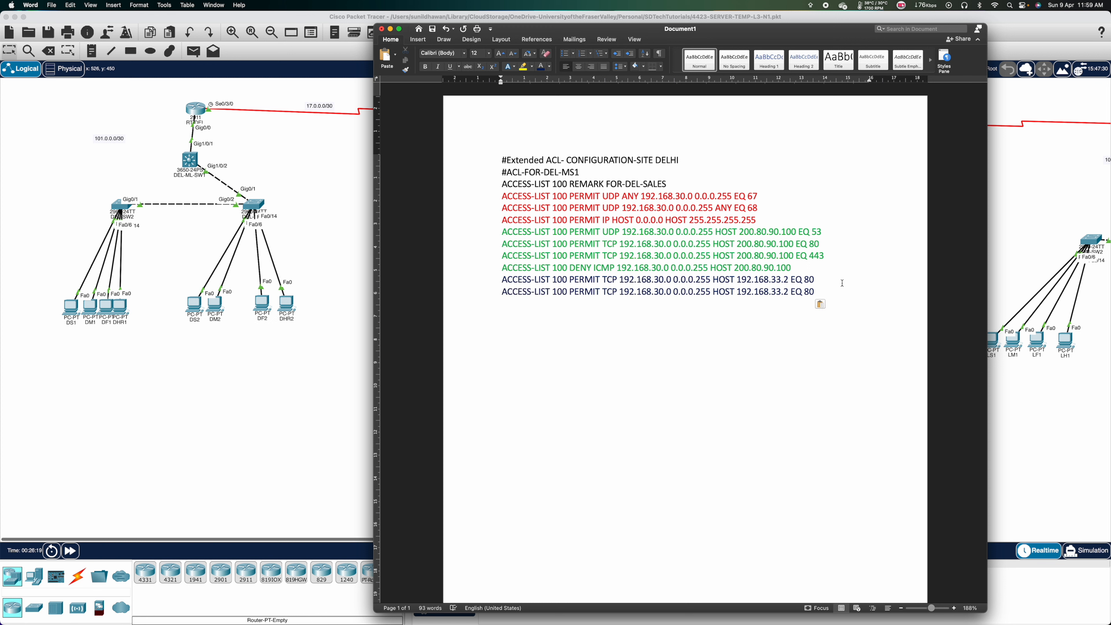
click(825, 294)
key(BackSpace)
key(BackSpace)
text(443)
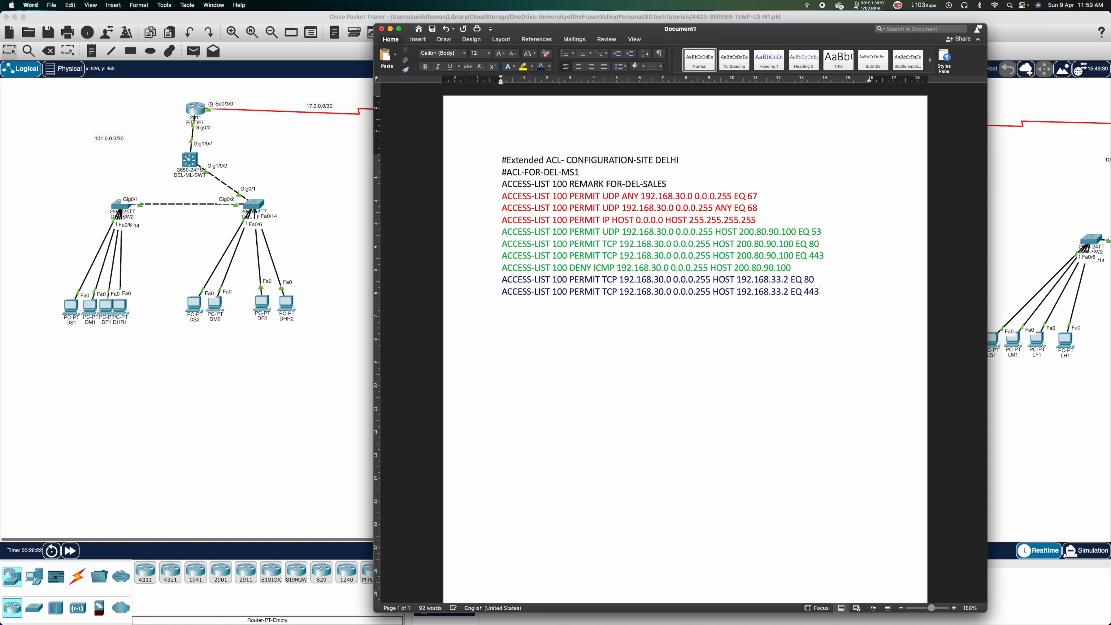
Step: Copy the green DENY ICMP rule below the port 443 rule and colour the copy dark blue
drag(796, 267, 481, 272)
key(super+c)
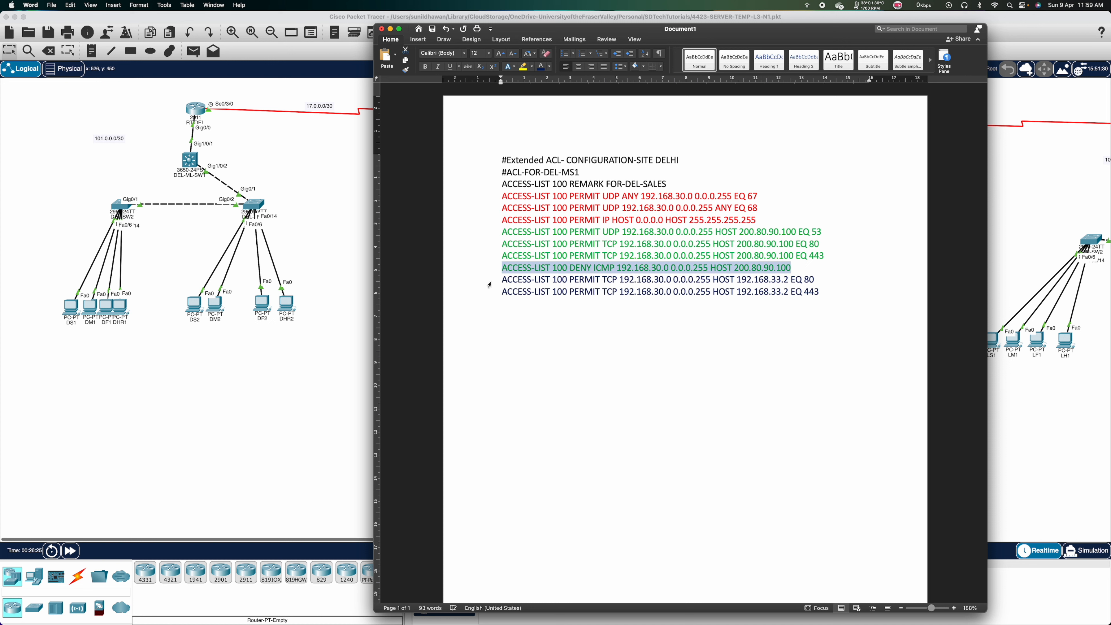
click(507, 302)
key(super+v)
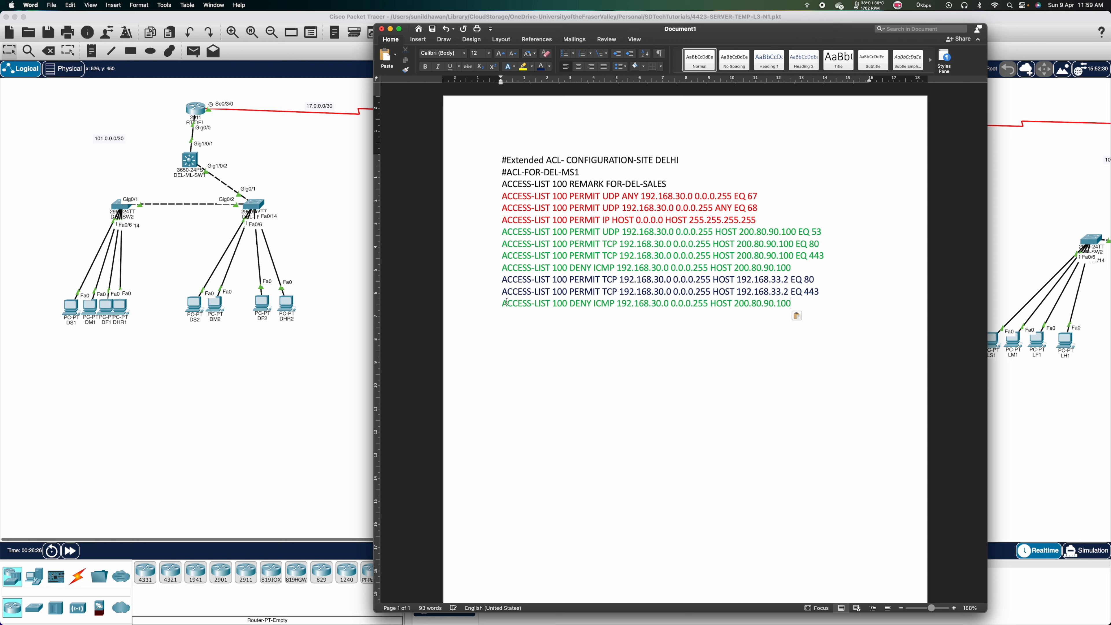
drag(795, 302, 517, 302)
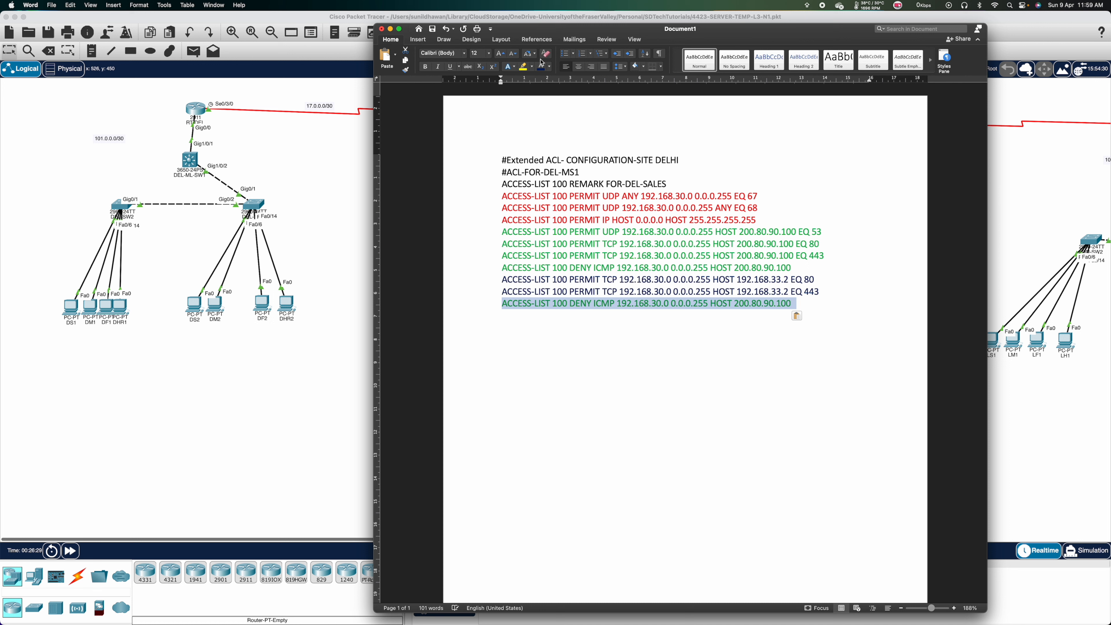
click(541, 67)
click(793, 303)
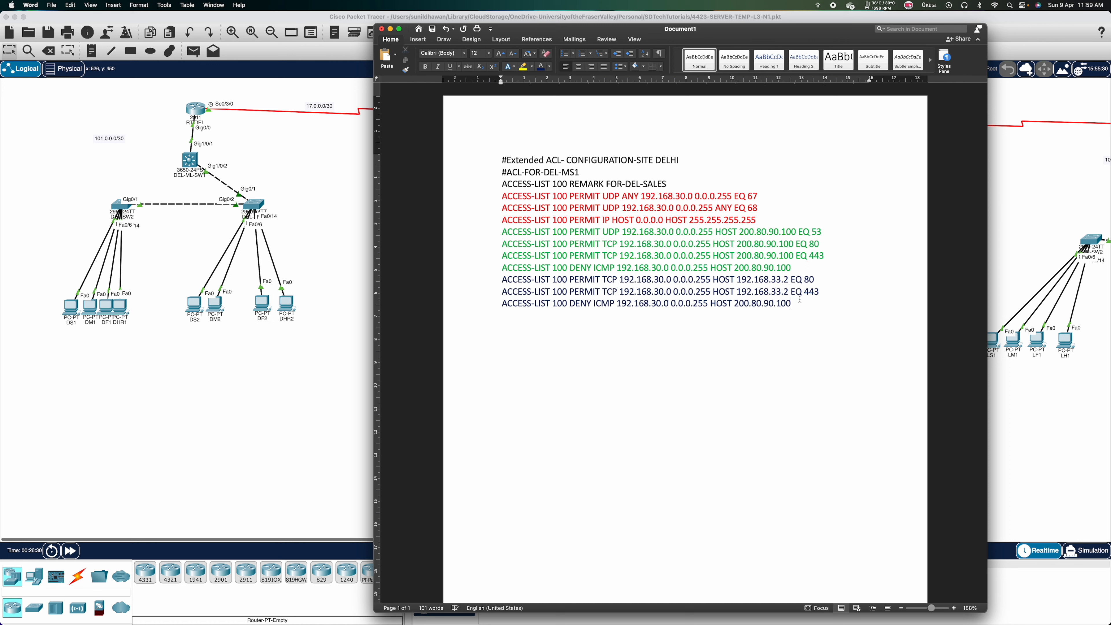
Step: Replace the host address in the dark blue DENY ICMP rule with 192.168.33.2 and start a new line
key(BackSpace)
key(BackSpace)
key(BackSpace)
key(BackSpace)
key(BackSpace)
key(BackSpace)
key(BackSpace)
key(BackSpace)
key(BackSpace)
key(BackSpace)
key(BackSpace)
key(BackSpace)
key(BackSpace)
text(192.168.33.2)
scroll(646, 325, down, 1)
key(Return)
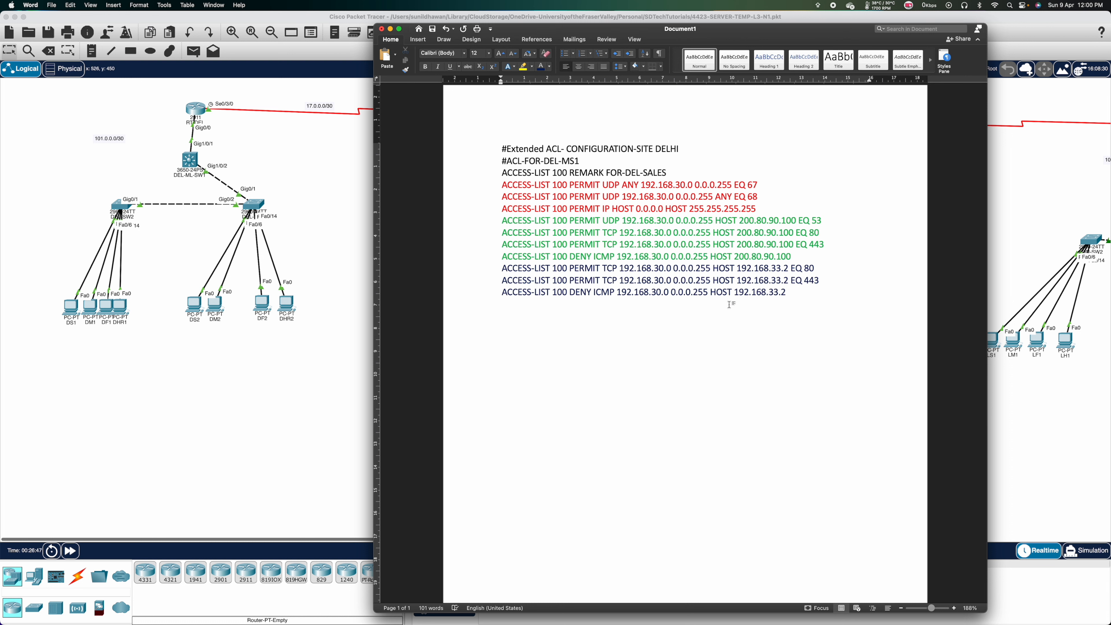
Step: Switch to Packet Tracer, check the IP details of Sales PCs DS1, MS1, DUS1 and LS1, and return to the Word document
click(277, 407)
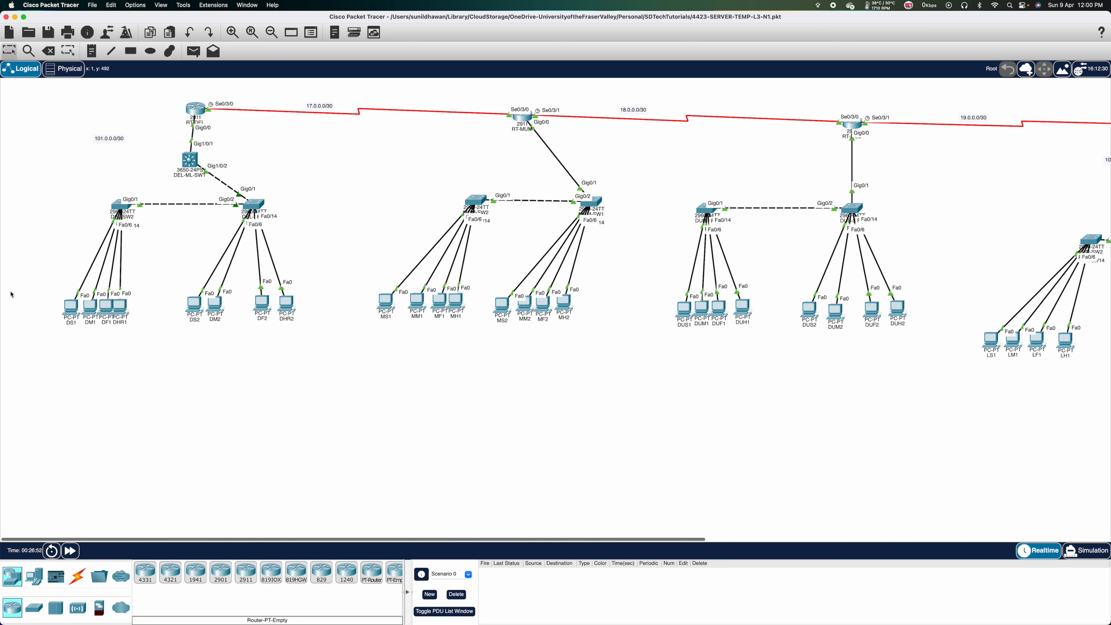
scroll(821, 272, right, 10)
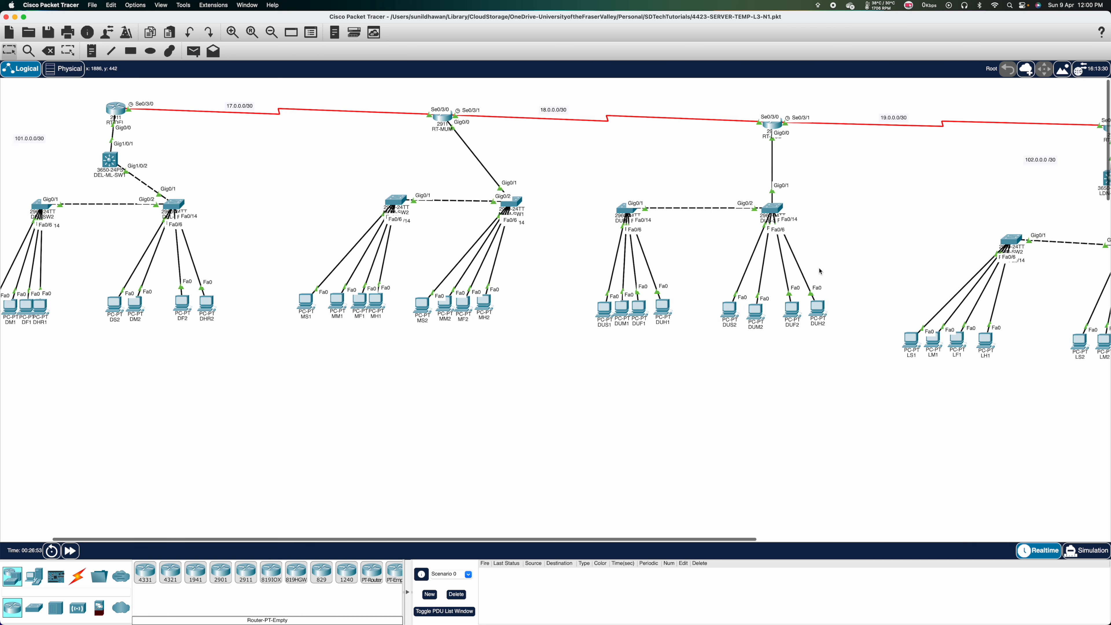
scroll(820, 271, left, 10)
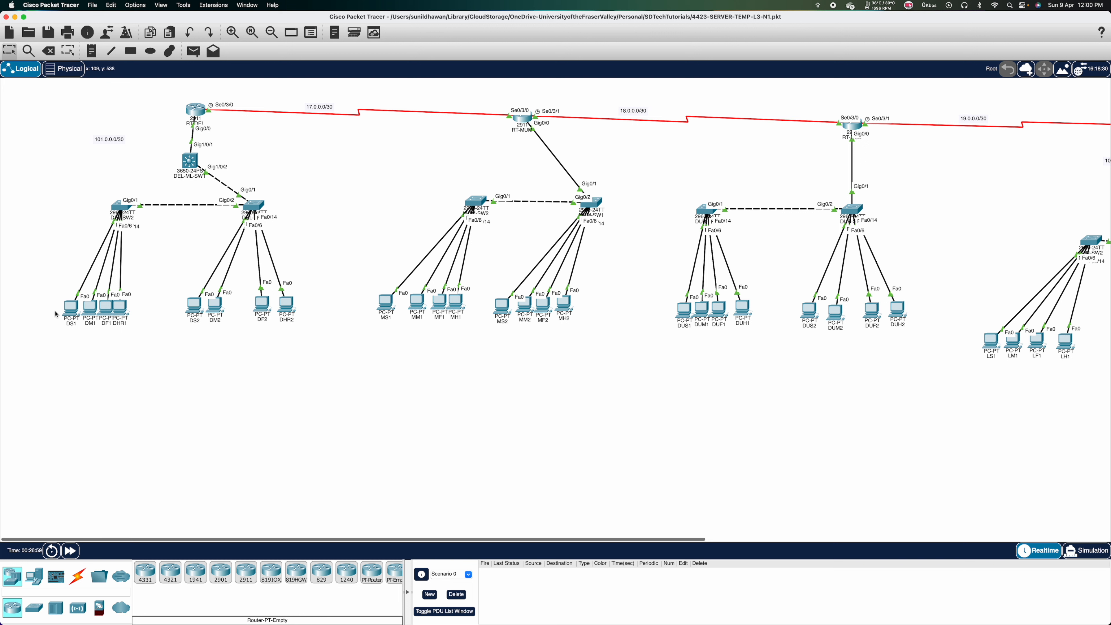
mouse_move(76, 310)
mouse_move(381, 304)
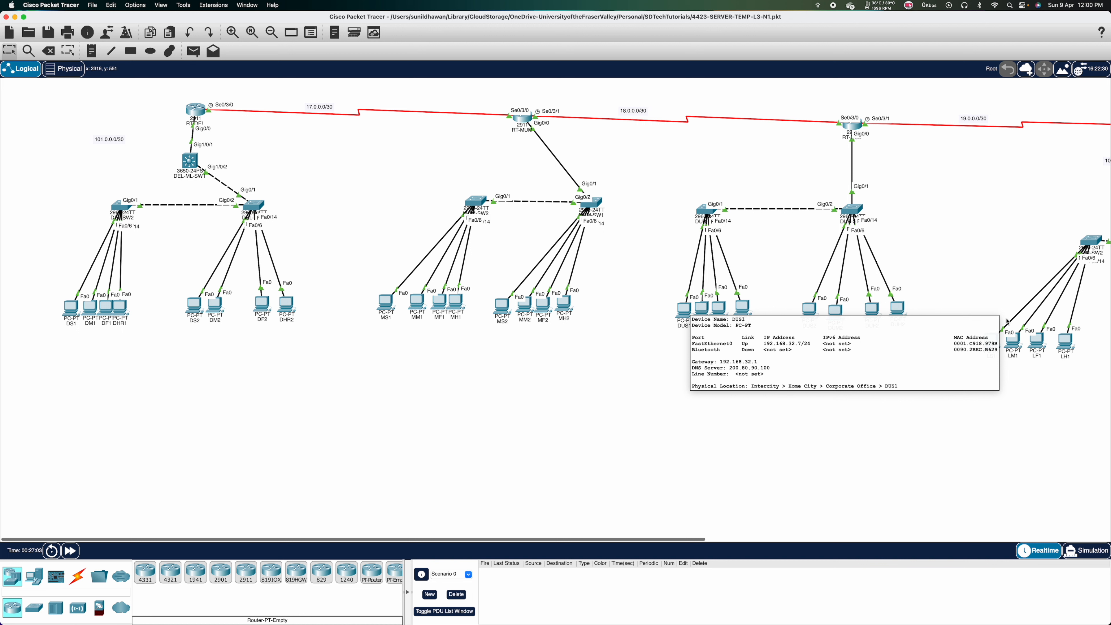
mouse_move(989, 341)
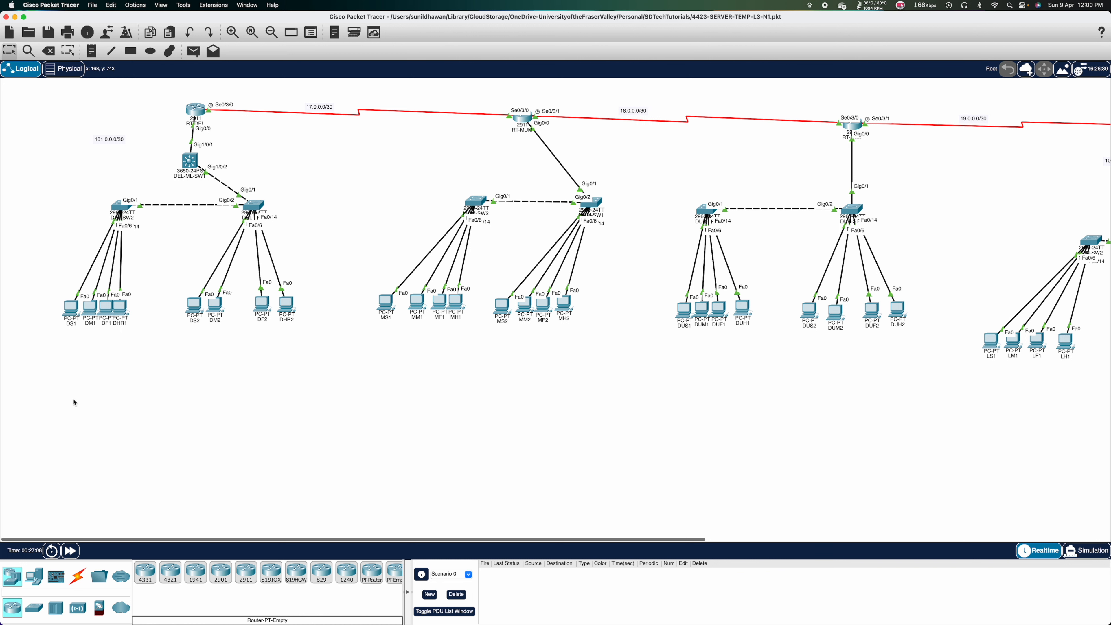
key(super+Tab)
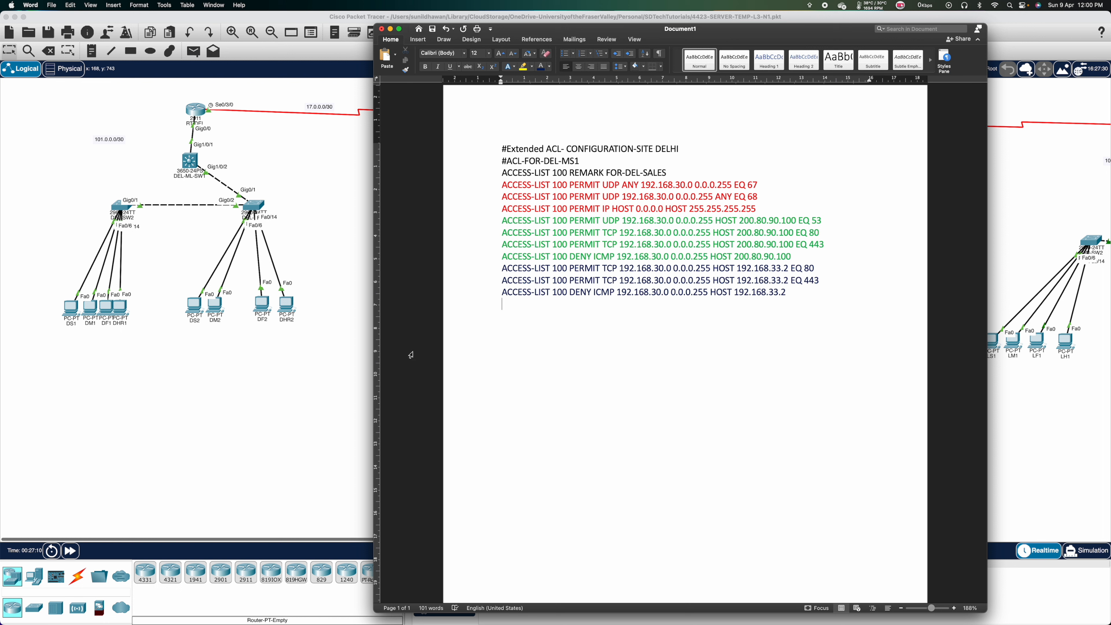
Step: Add the rule "ACCESS-LIST 100 PERMIT IP 192.168.30.0 0.0.0.255 192.168.31.0 0.0.0.255" on the empty line below the dark blue rules
text(ACCESS-LIST 100 PERMIT IP )
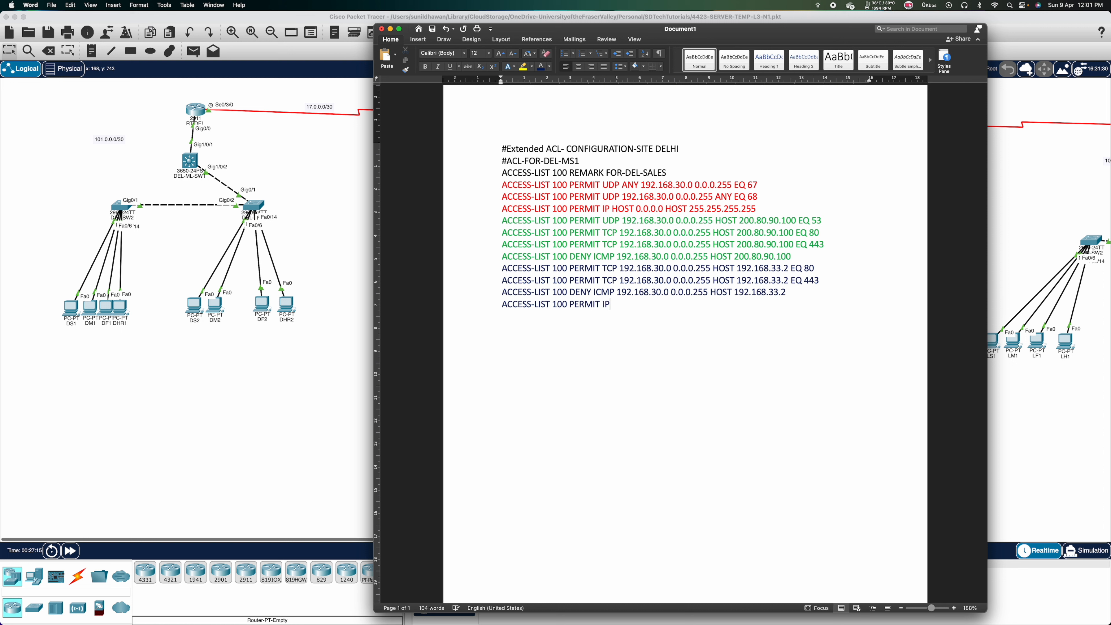
text(192.168.30.0 0.0.0.255 192.)
text(168.)
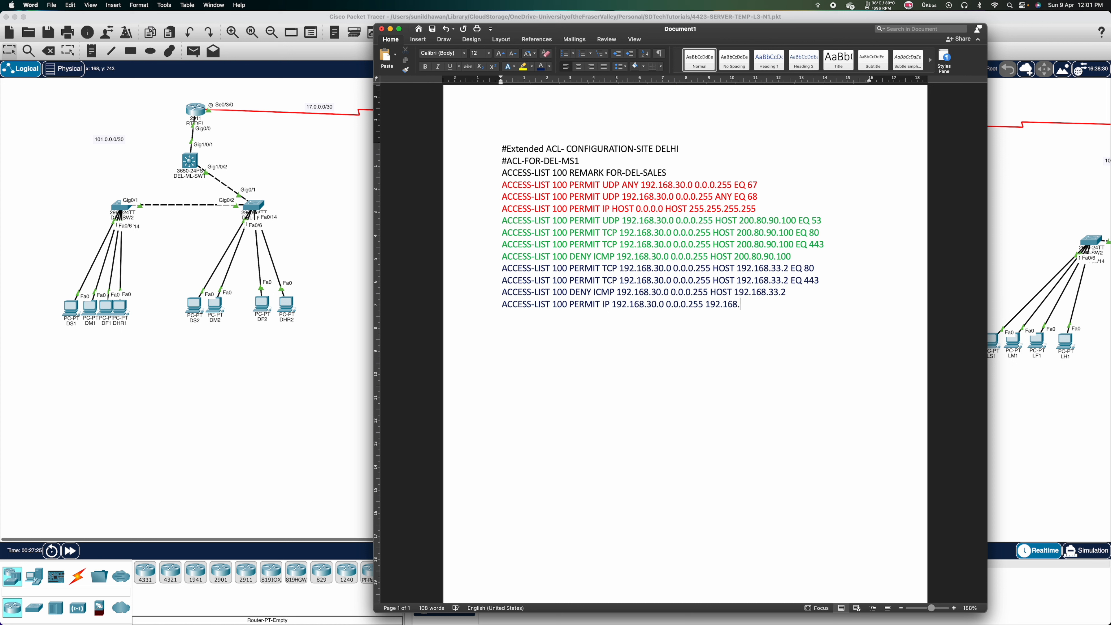
text(31.0 0.0.0.255)
Step: Colour the rule permitting IP traffic to 192.168.31.0 orange
drag(799, 305, 514, 307)
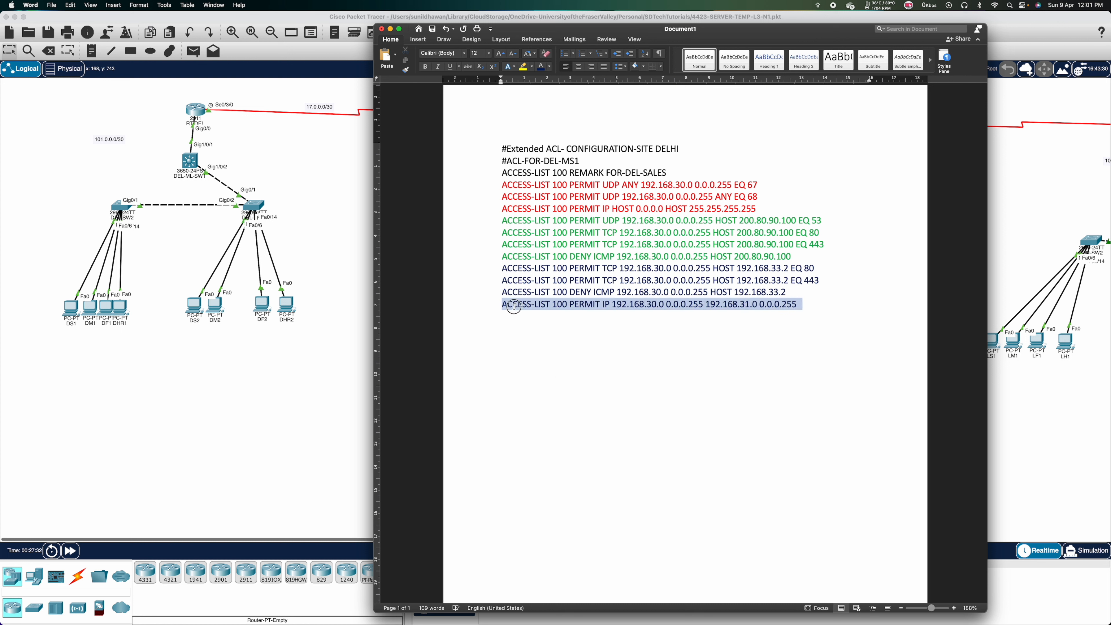
click(551, 68)
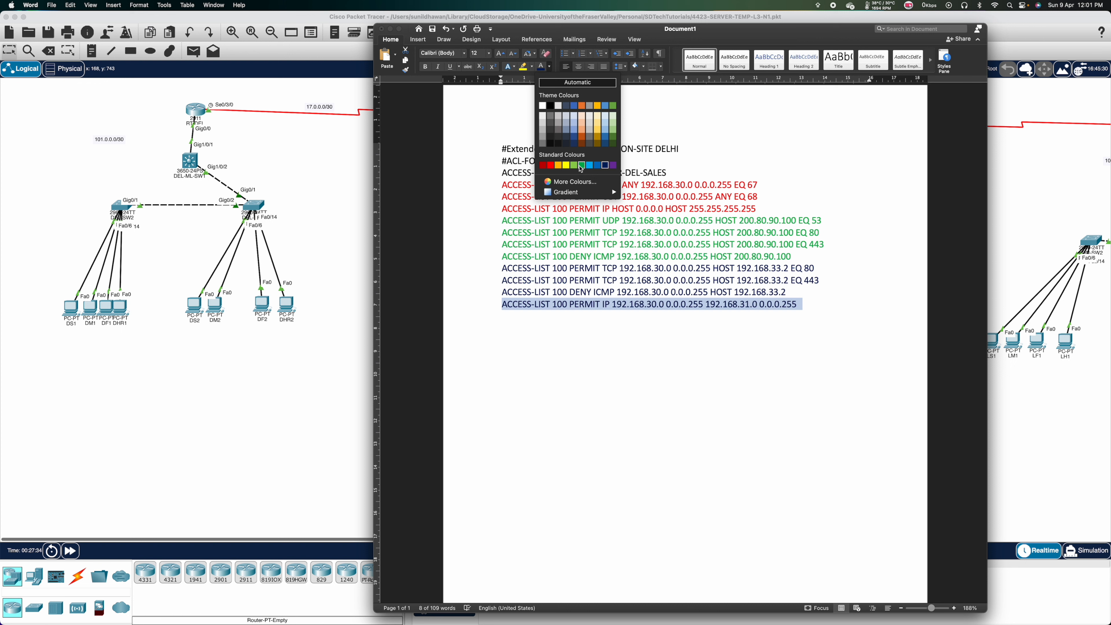
click(559, 165)
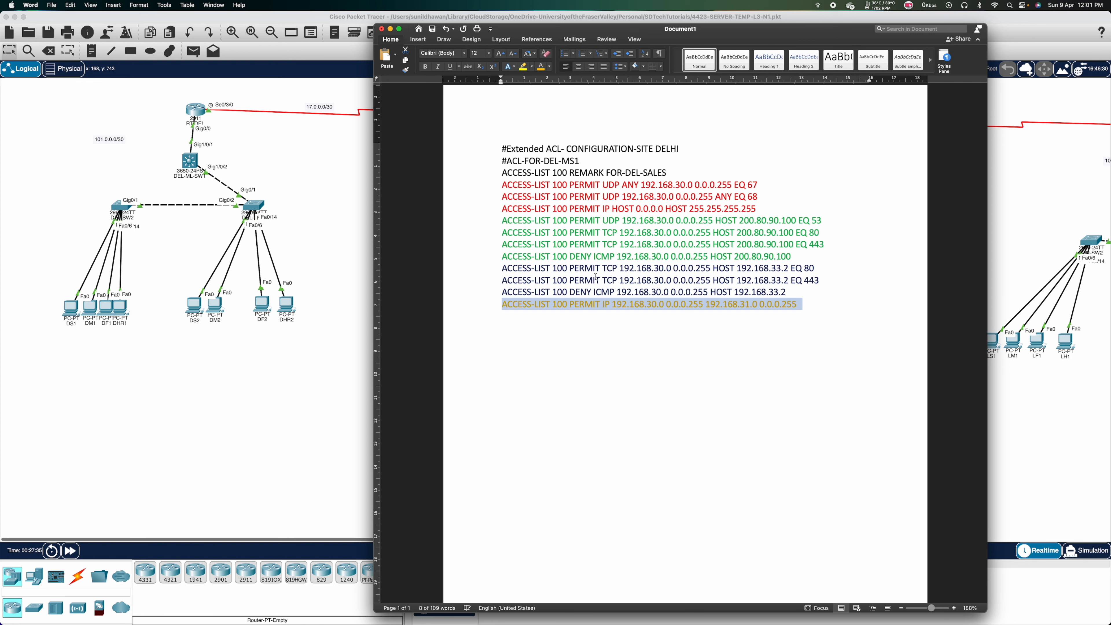
click(652, 280)
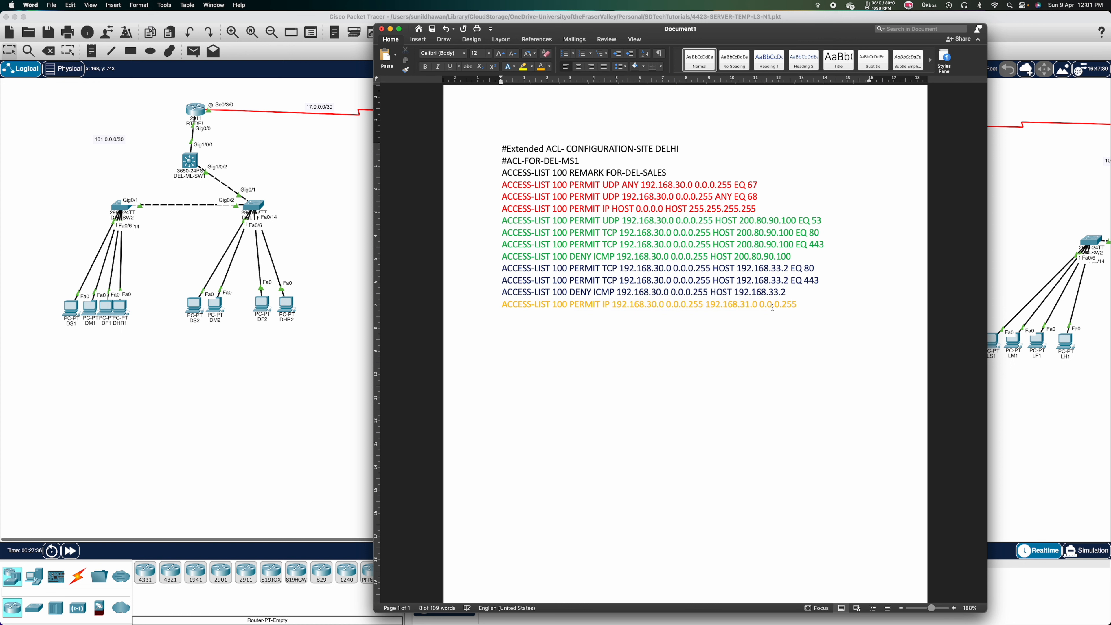
Step: Duplicate the orange PERMIT IP rule twice on the lines below it
drag(796, 303, 506, 307)
key(super+c)
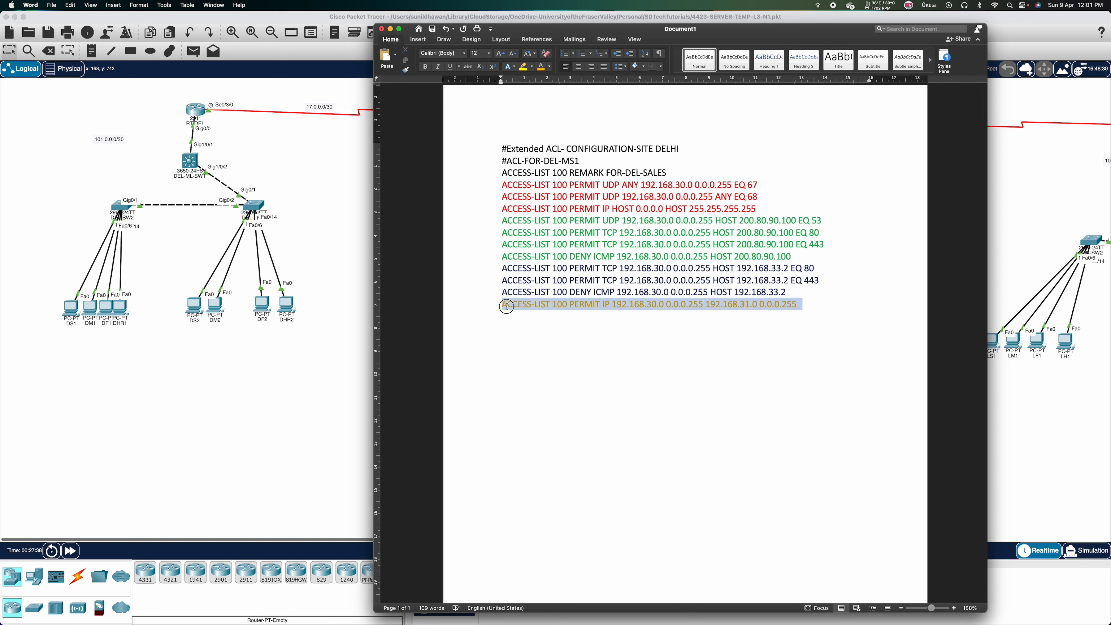
click(510, 320)
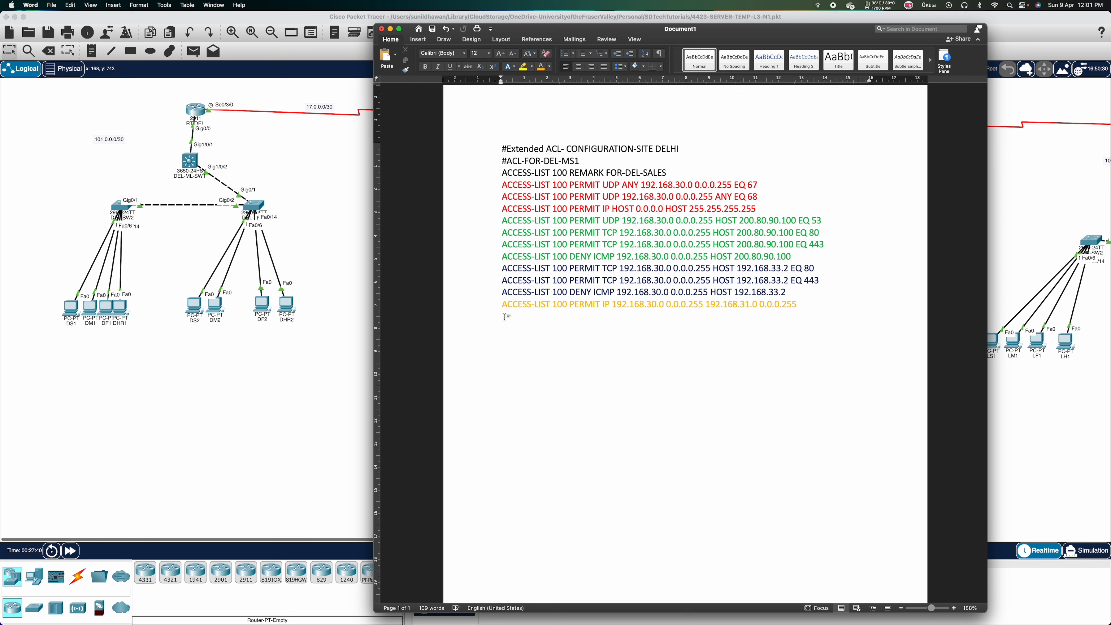
key(Return)
key(super+v)
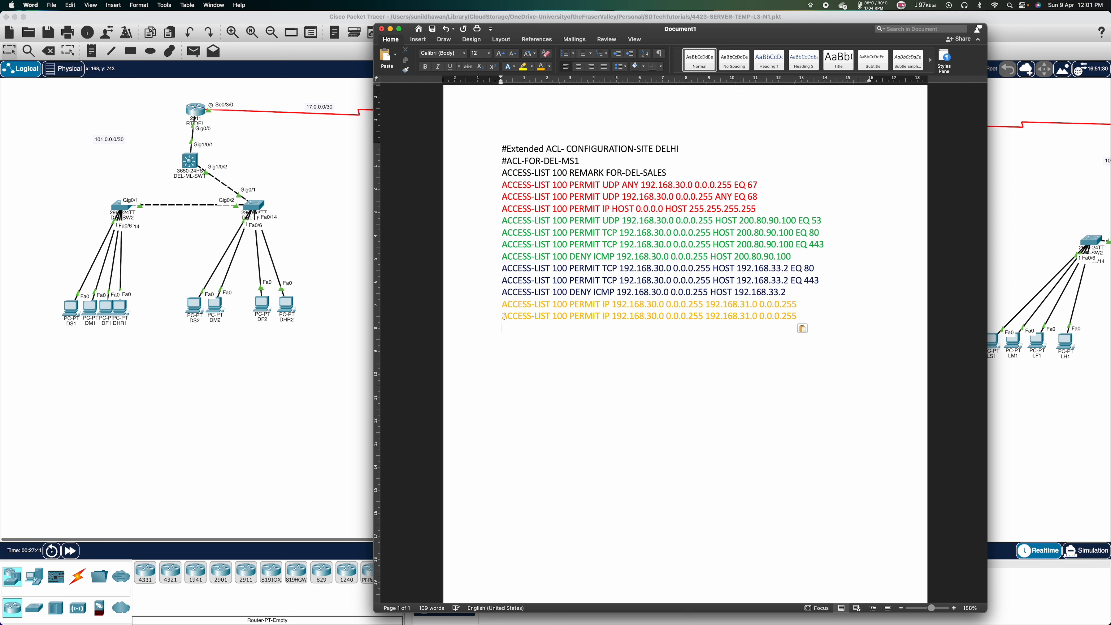
key(super+v)
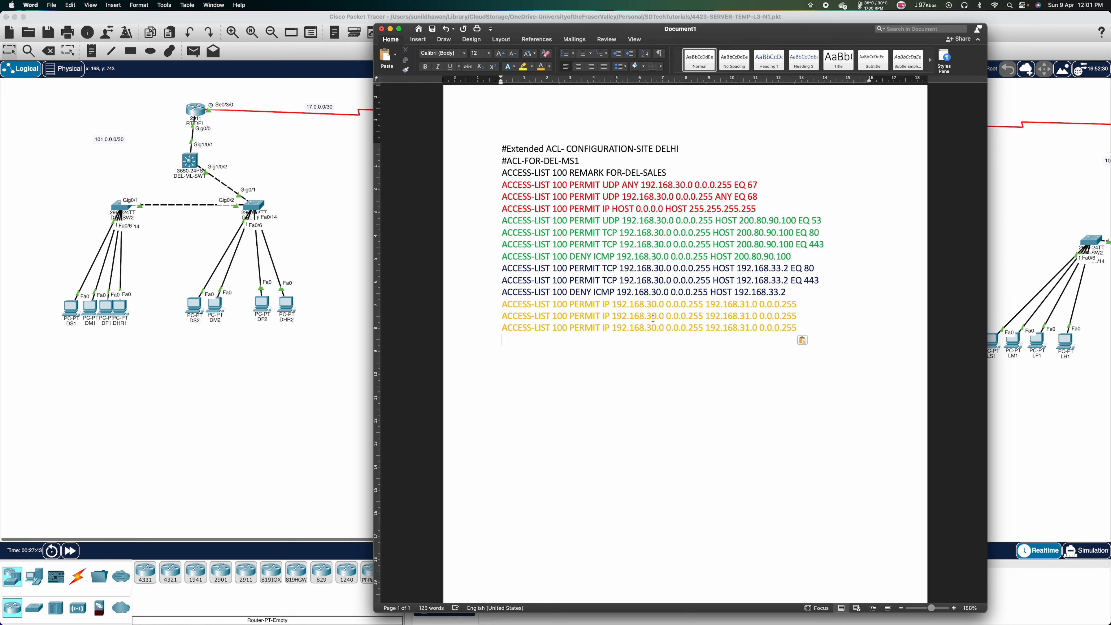
Step: Change the destination networks of the two copied orange rules to 192.168.32.0 and 192.168.33.0
click(746, 316)
key(Delete)
text(2)
key(Down)
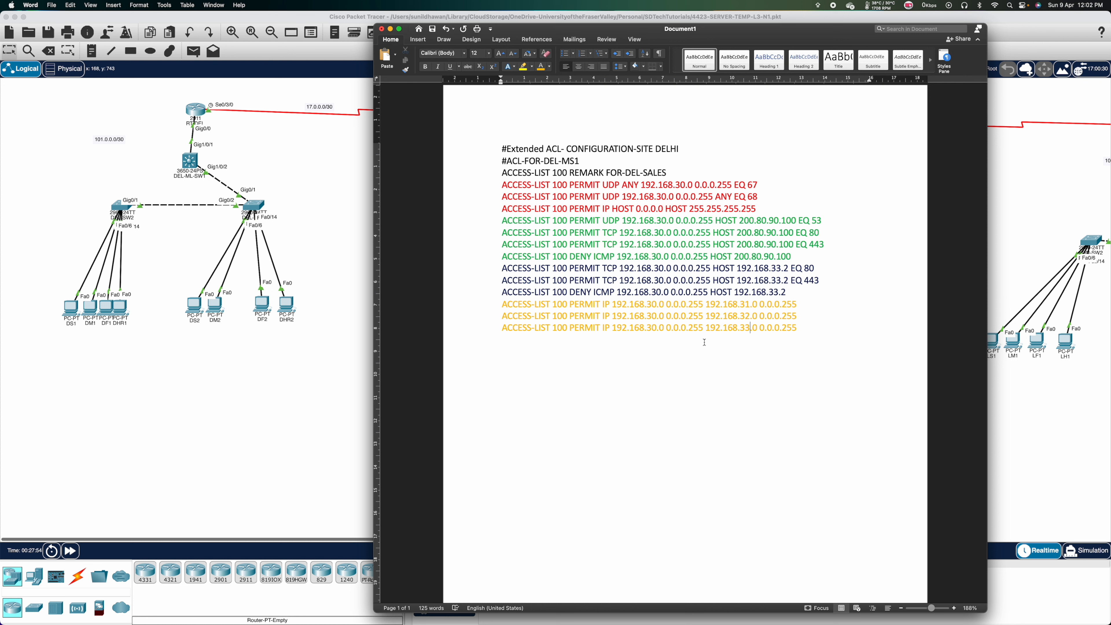
Step: On a new line below the orange rules, switch the font colour to red and add "ACCESS-LIST 100 DENY UDP ANY ANY"
click(838, 328)
text(ACC)
key(BackSpace)
key(BackSpace)
key(BackSpace)
click(550, 66)
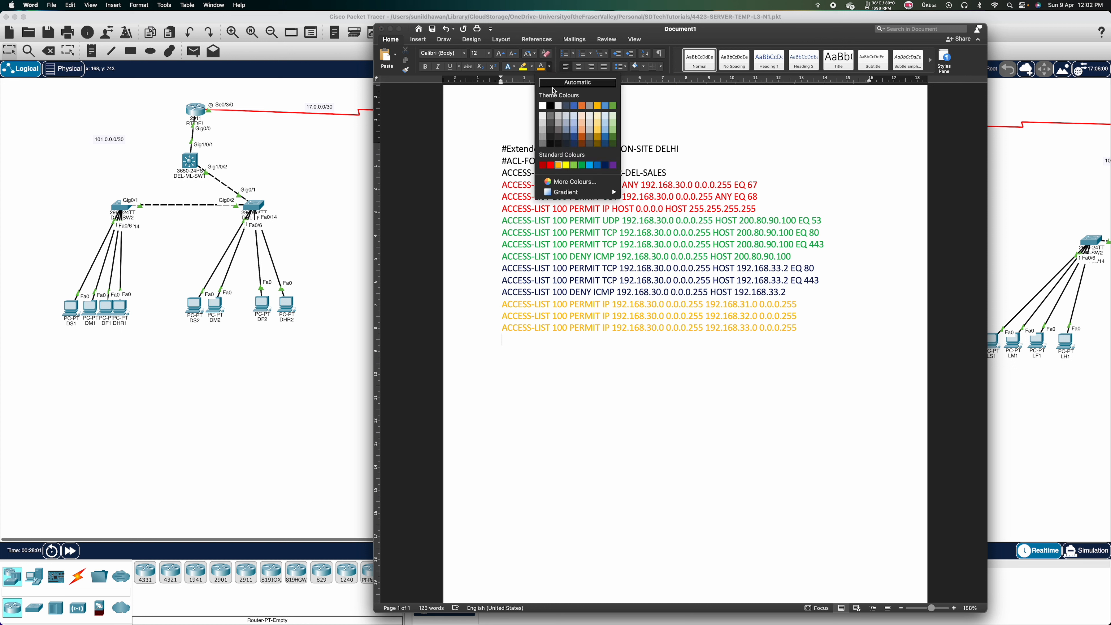
click(551, 165)
text(ACCE)
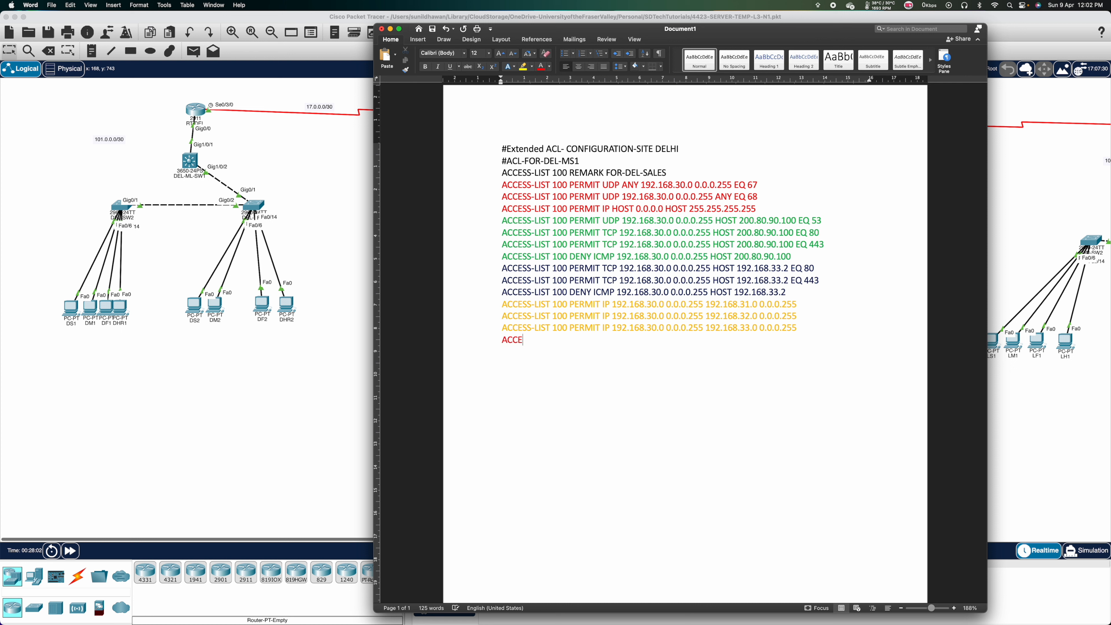
text(SS-LIST 100 DENY UDP )
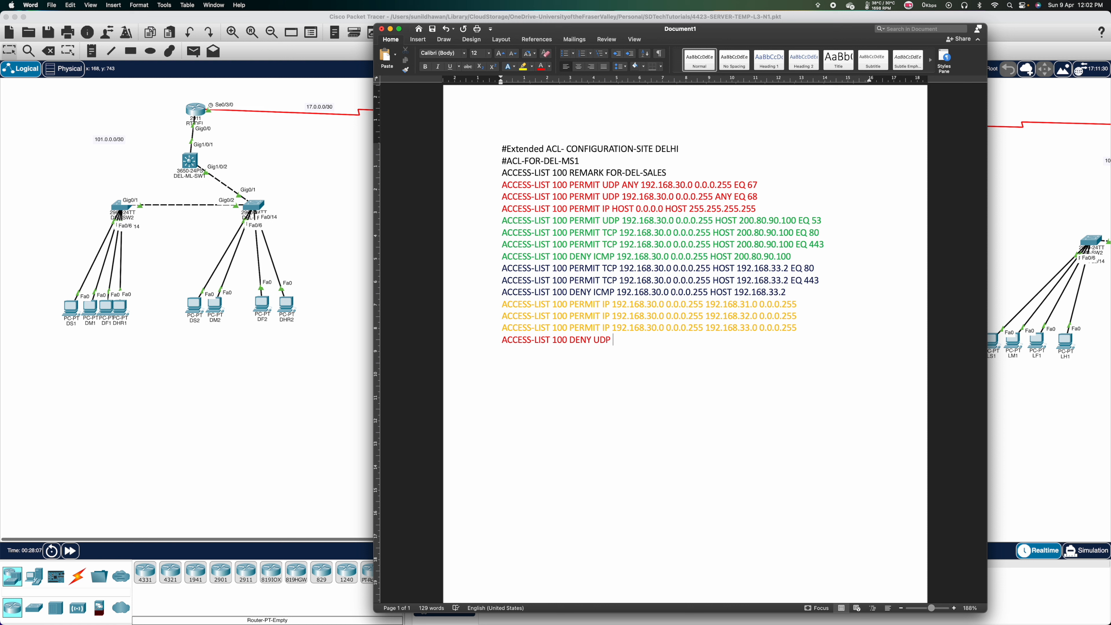
text(ANY ANY ACCE)
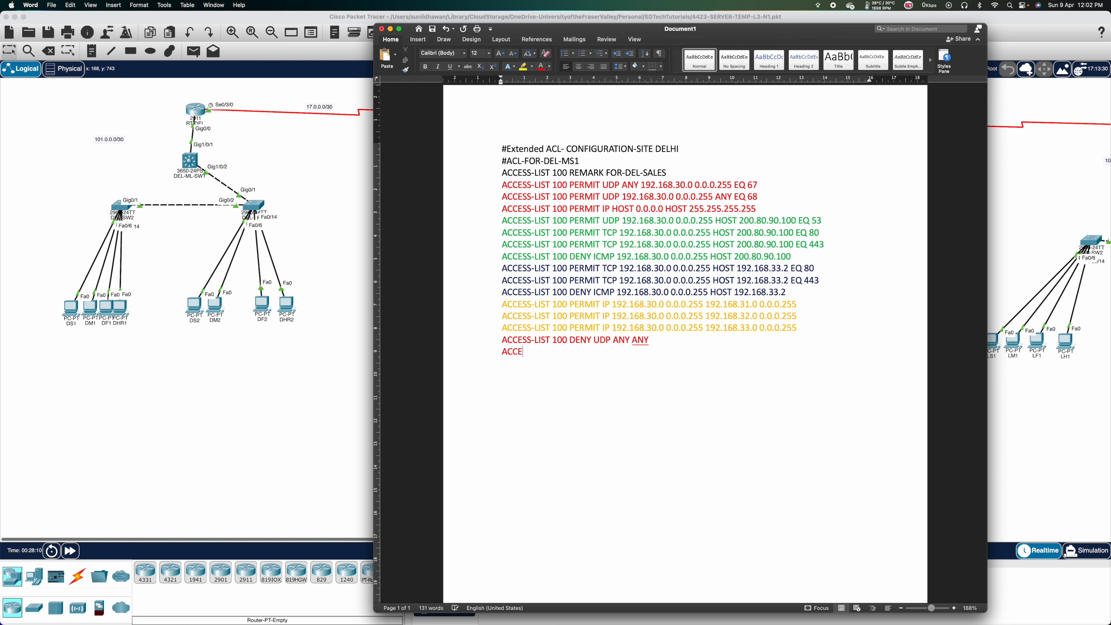
Step: Add the red rules "ACCESS-LIST 100 DENY TCP ANY ANY" and "ACCESS-LIST 100 DENY IP ANY ANY" on separate lines
text(SS-LIST 100 DENY TCP ANY ANY)
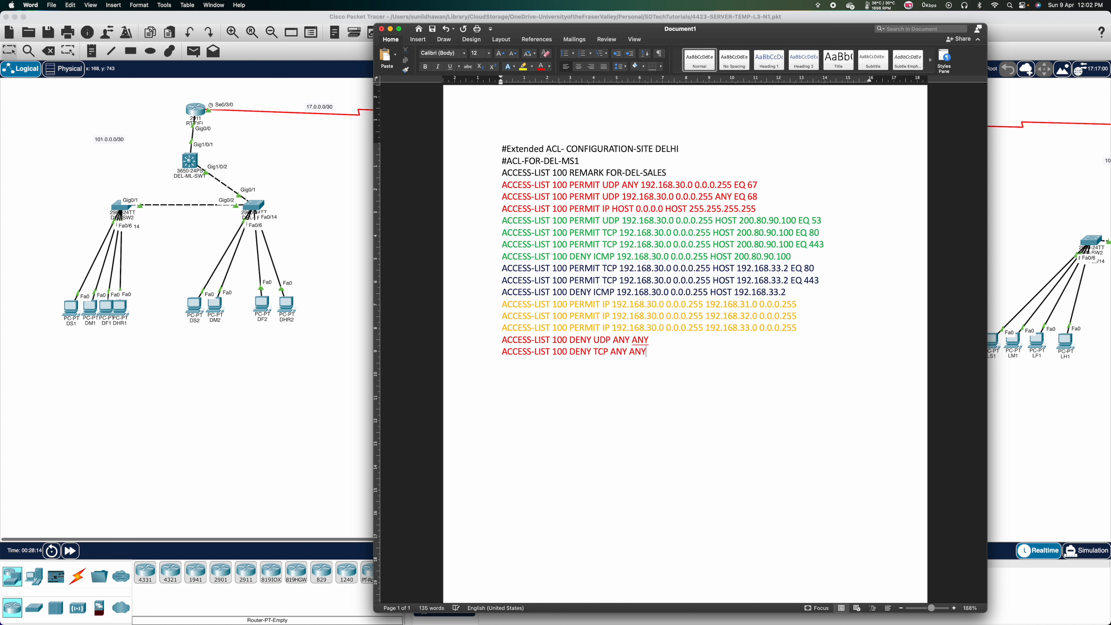
key(Return)
text(ACCESS-LIST 100 DENY IP ANY ANY)
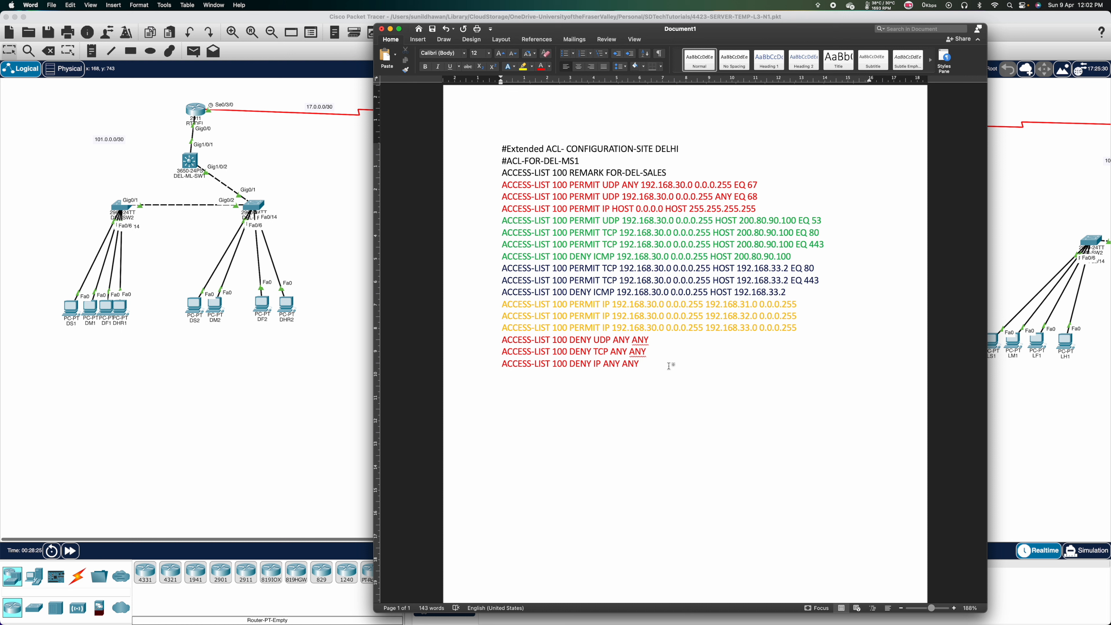
Step: Copy all ACL 100 lines from the remark to the last deny rule, then open DEL-ML-SW1's command line in Cisco Packet Tracer
drag(669, 366, 477, 175)
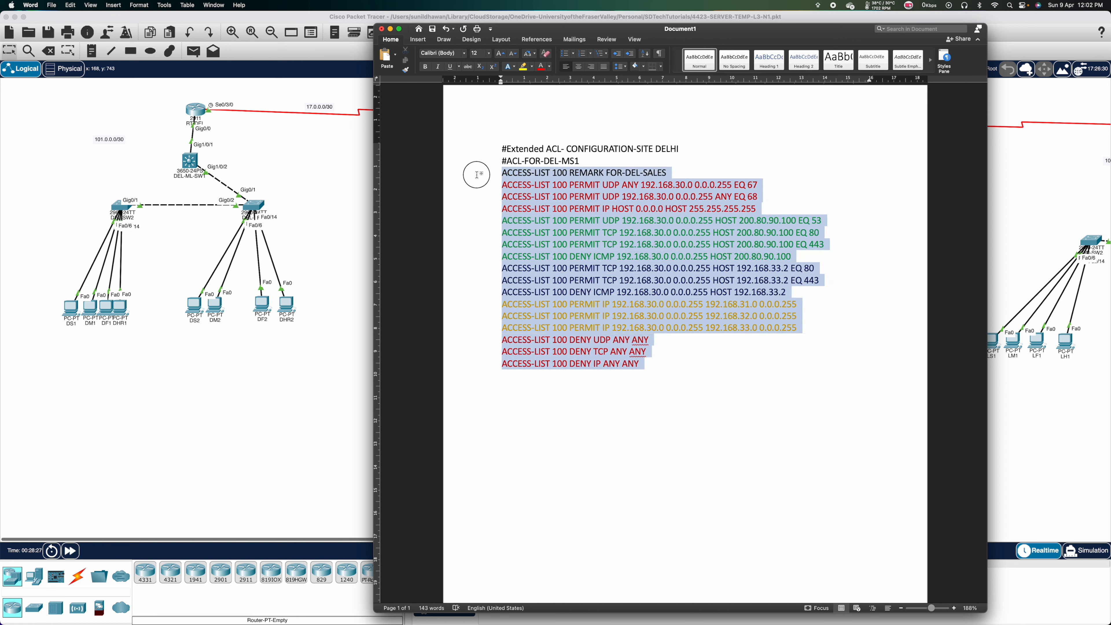
key(super+c)
click(302, 155)
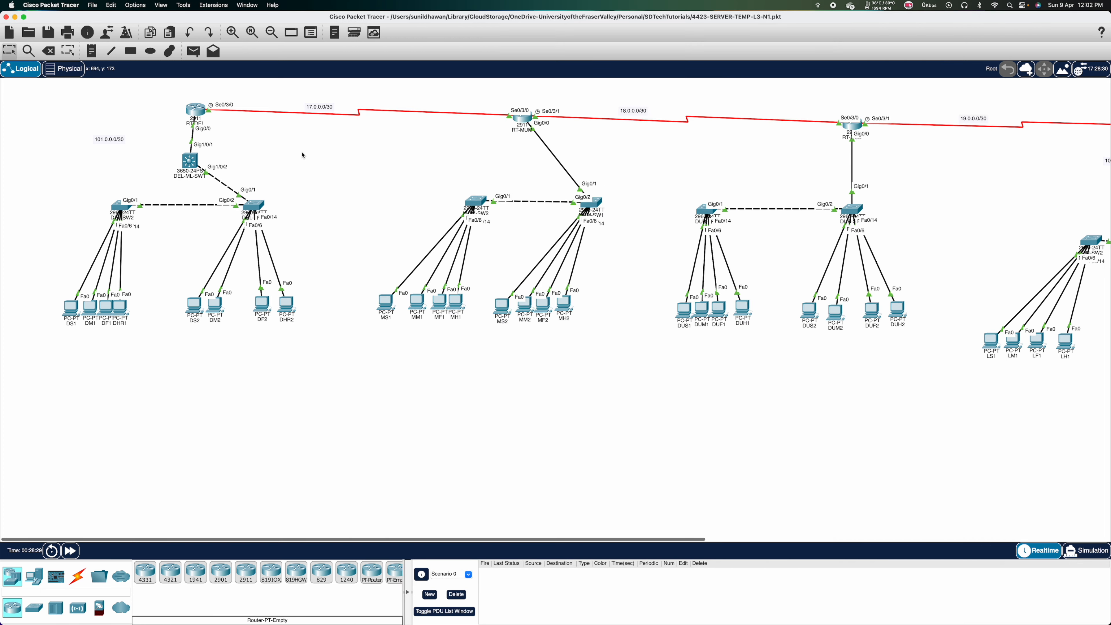
click(193, 163)
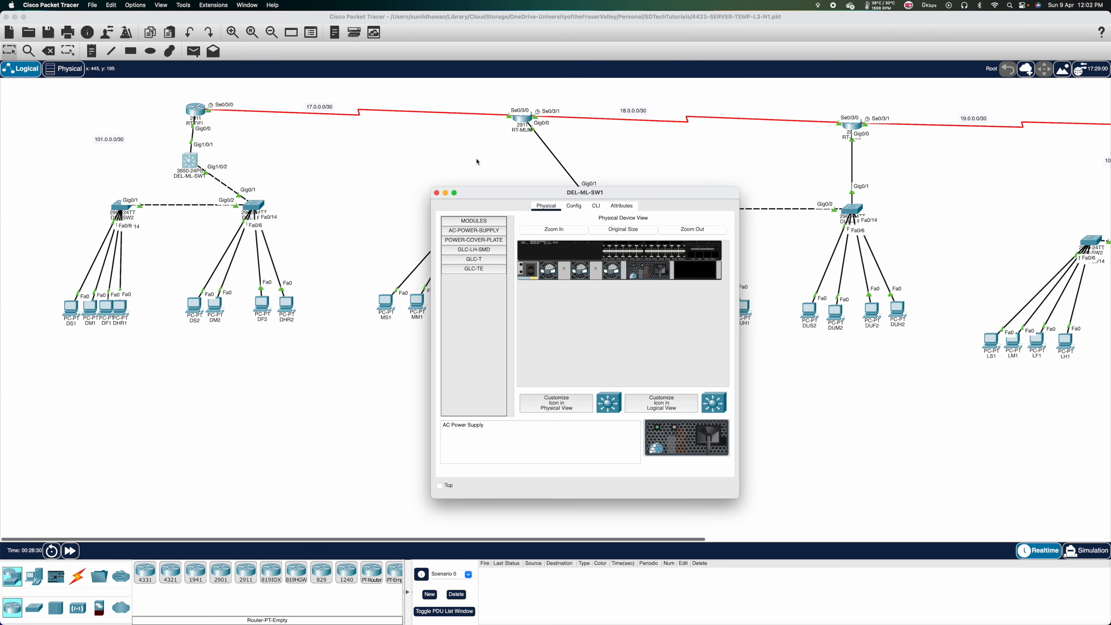
click(597, 207)
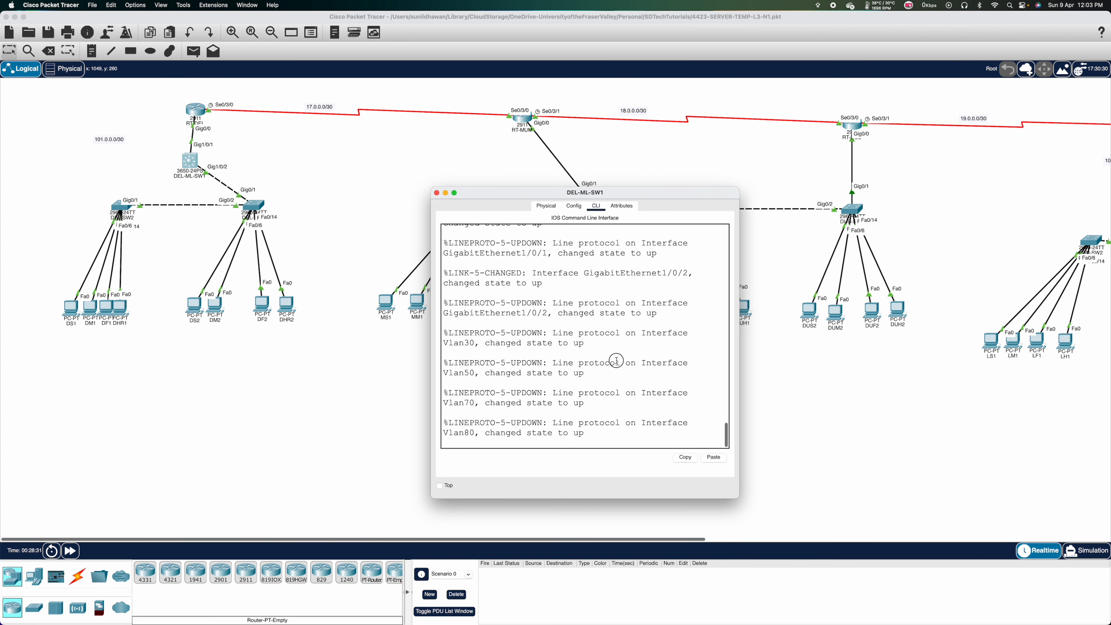
Step: Enter global configuration mode on DEL-ML-SW1 and paste the copied ACL 100 commands
text(EN)
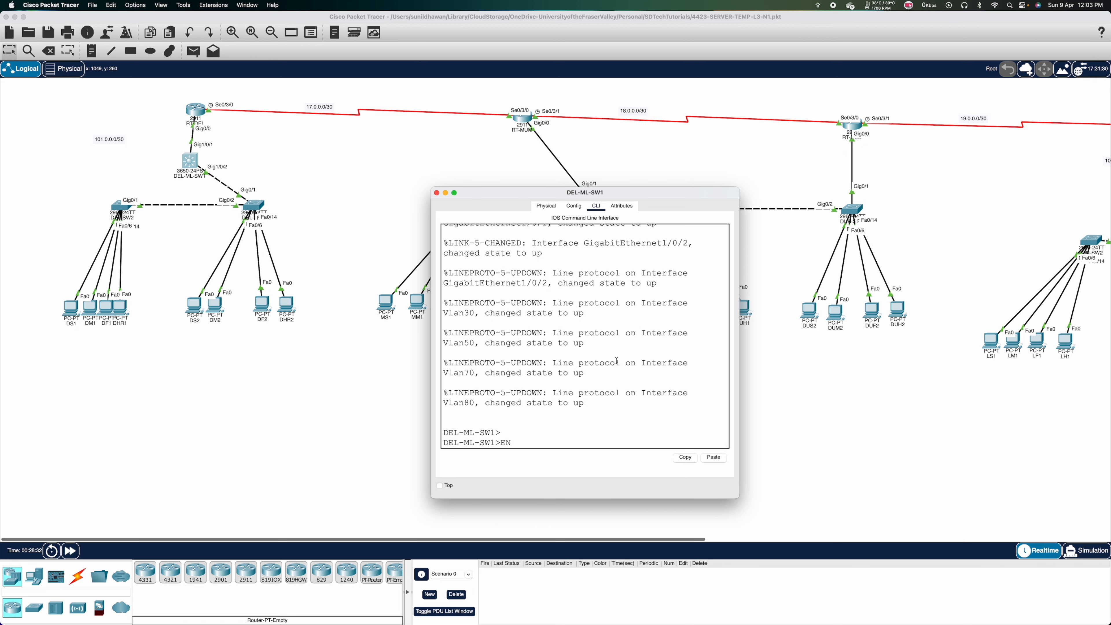
key(Return)
text(CONF T)
key(Return)
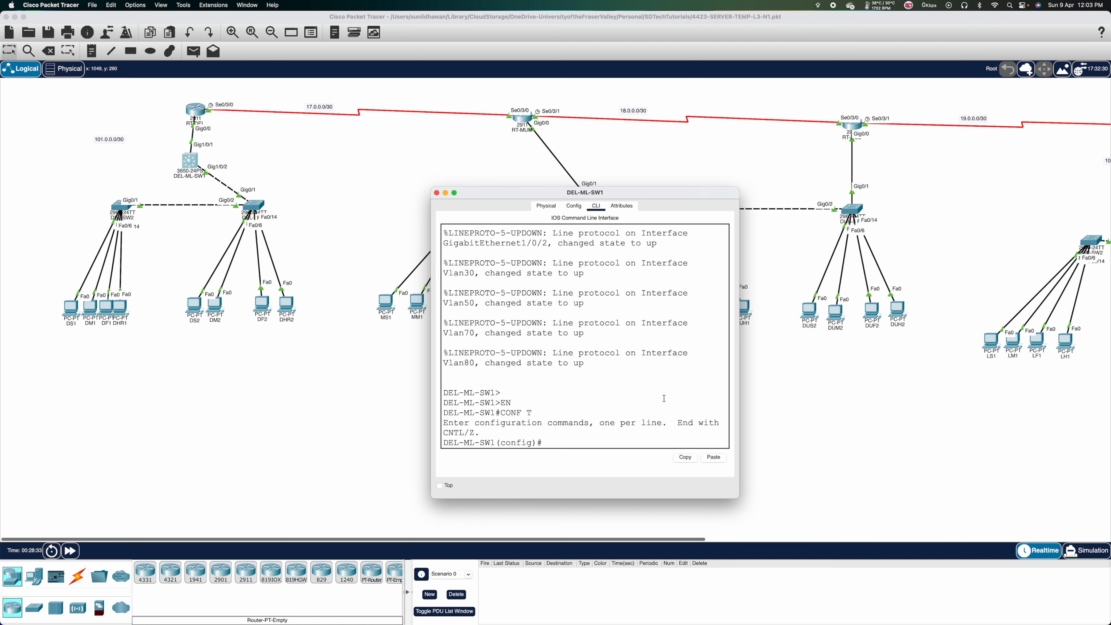
click(714, 457)
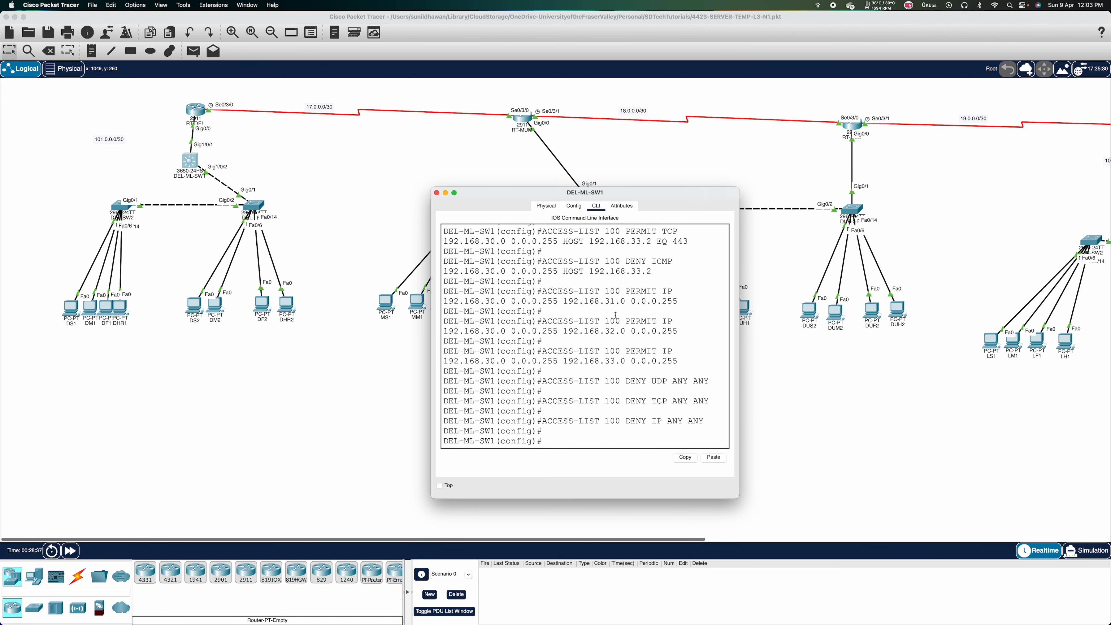
Step: Display the switch's access lists with DO SH ACC, widen the window to read the entries, and close it
text(DO SH ACC)
key(Return)
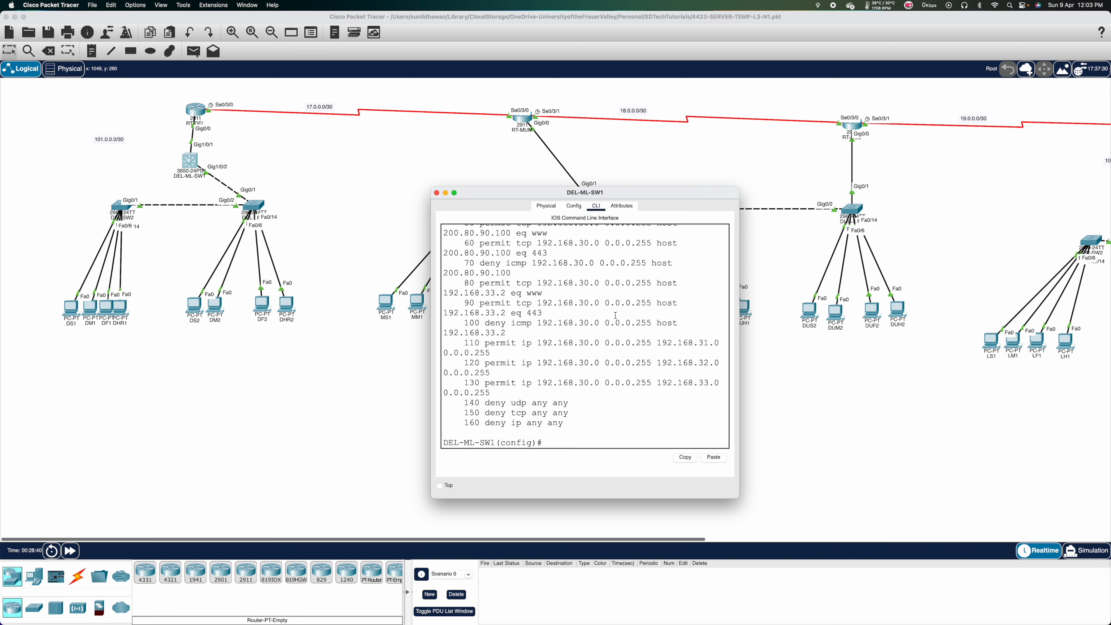
drag(740, 408, 887, 429)
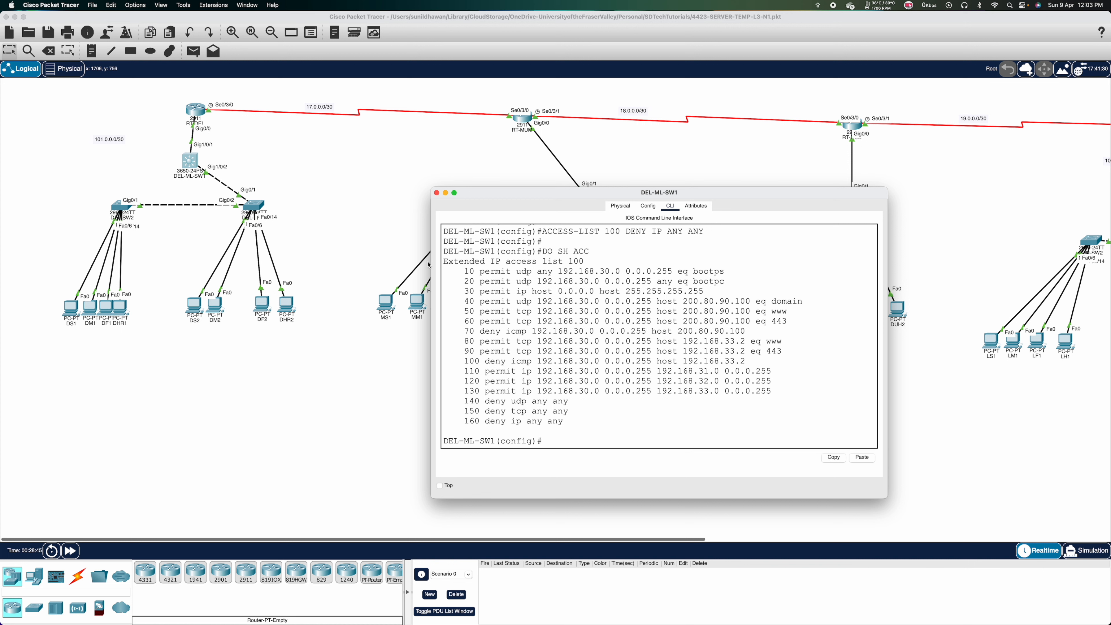
click(437, 194)
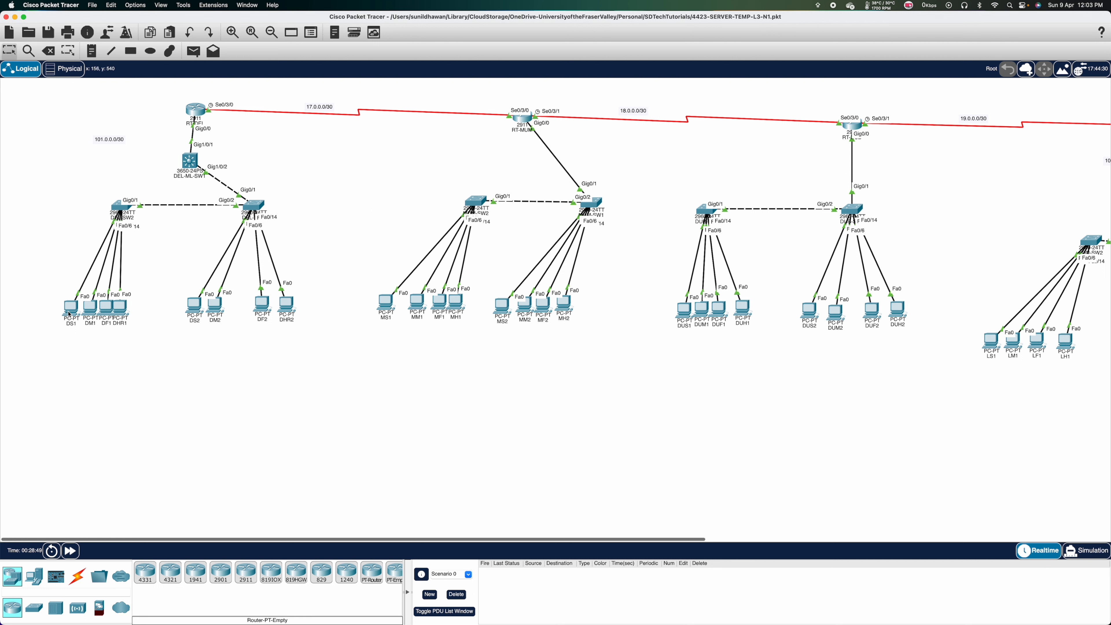
Step: On DEL-ML-SW1, apply access list 100 inbound to the VLAN 30 interface with IP ACCess-group 100 IN
mouse_move(69, 314)
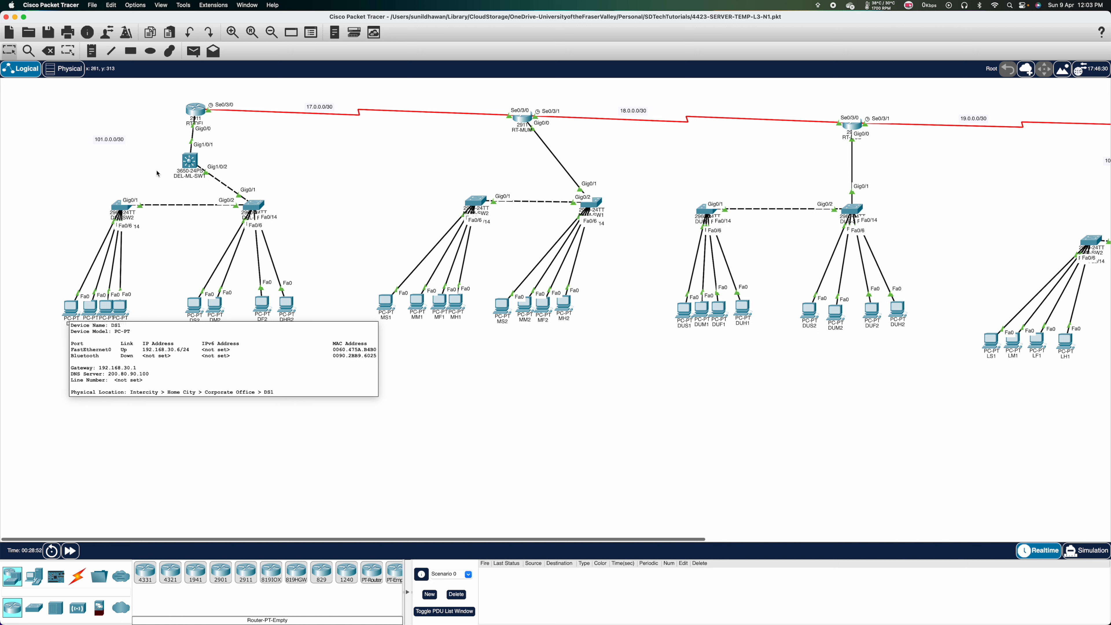
mouse_move(195, 165)
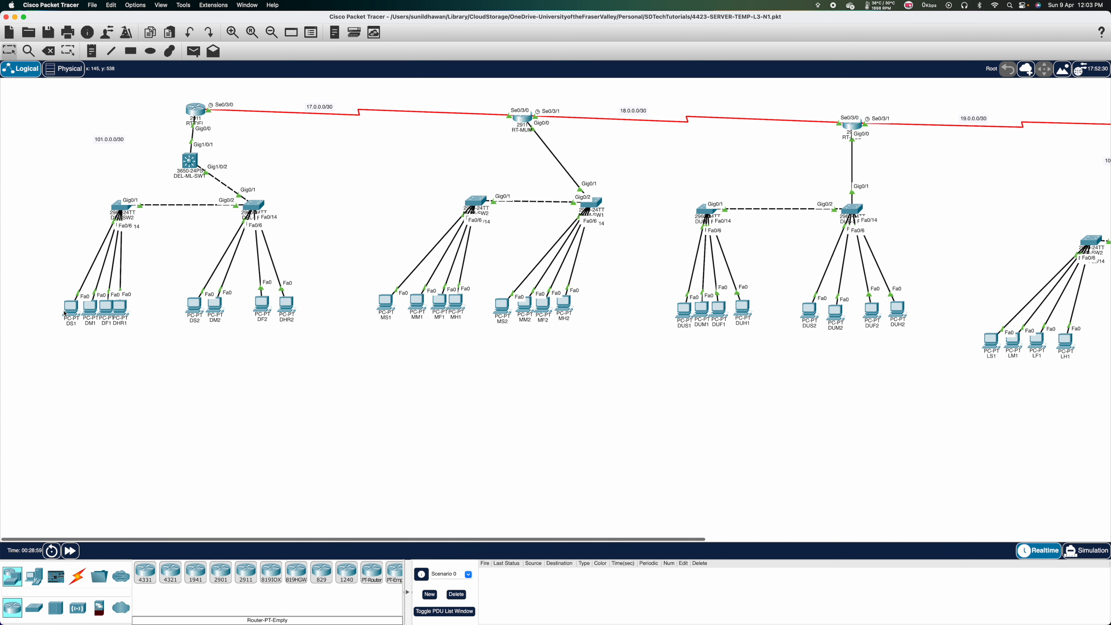
click(186, 168)
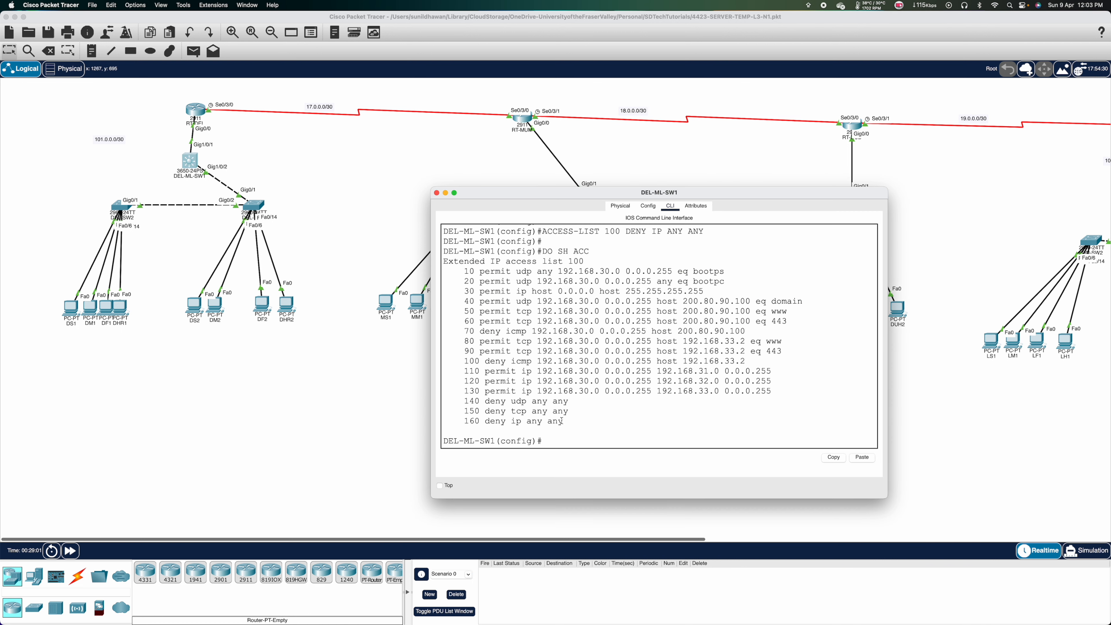
text(INT VLAN 390)
key(Return)
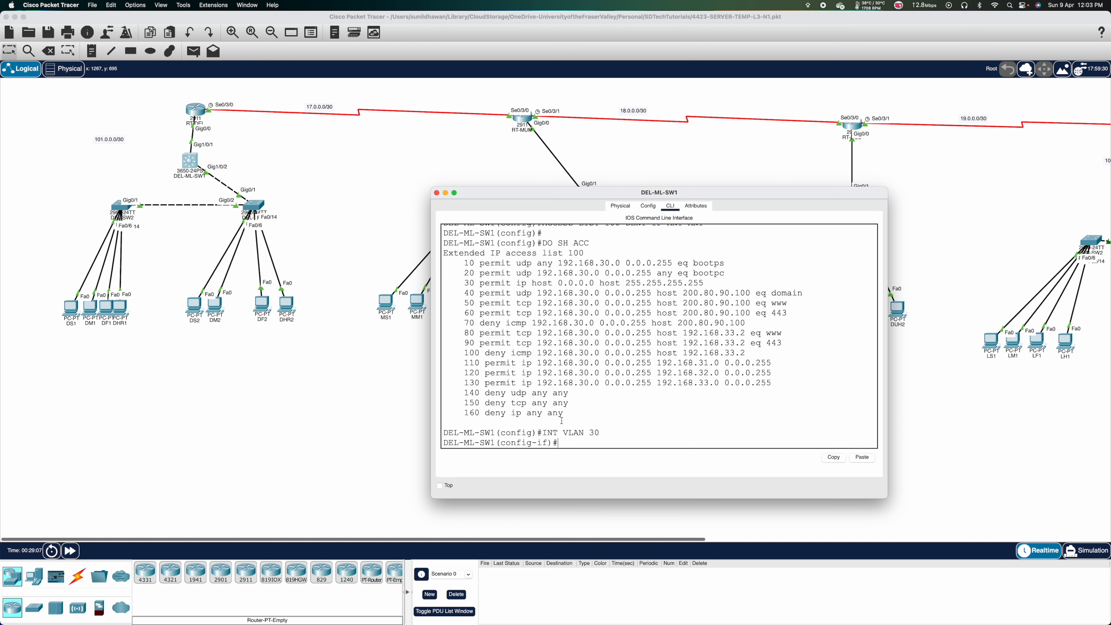
text(IP ACC)
key(Tab)
text(100)
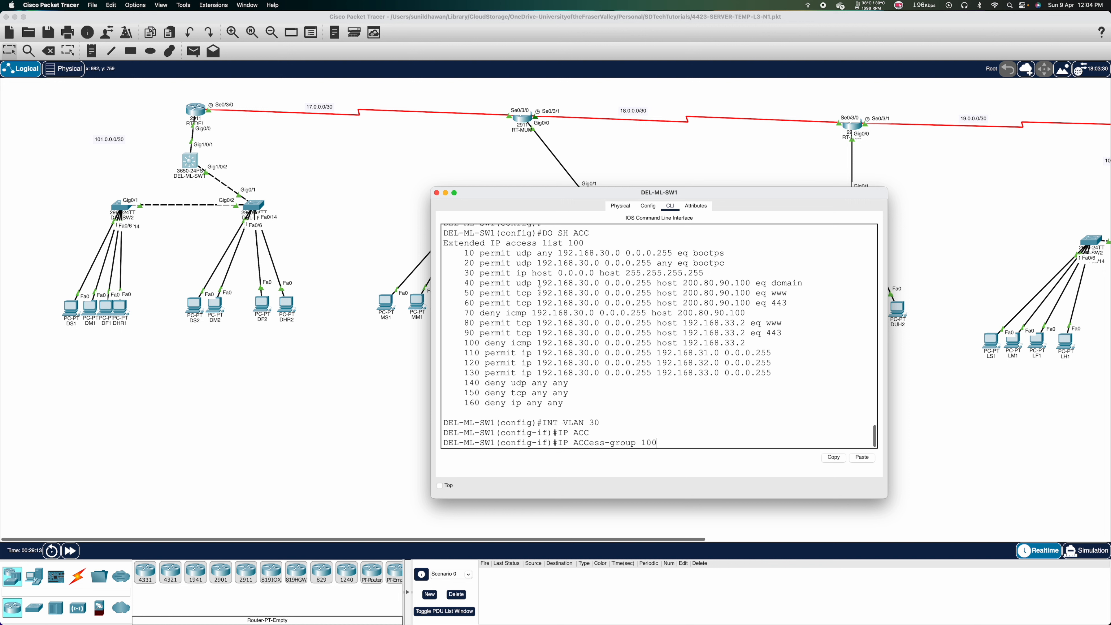
drag(585, 245, 568, 245)
click(678, 438)
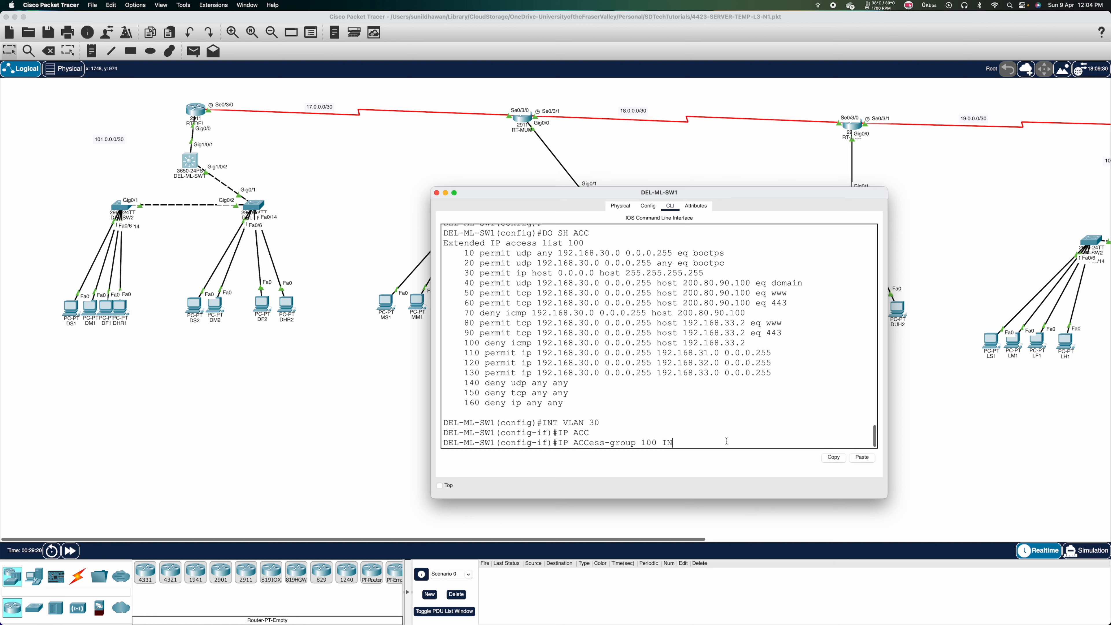
key(Return)
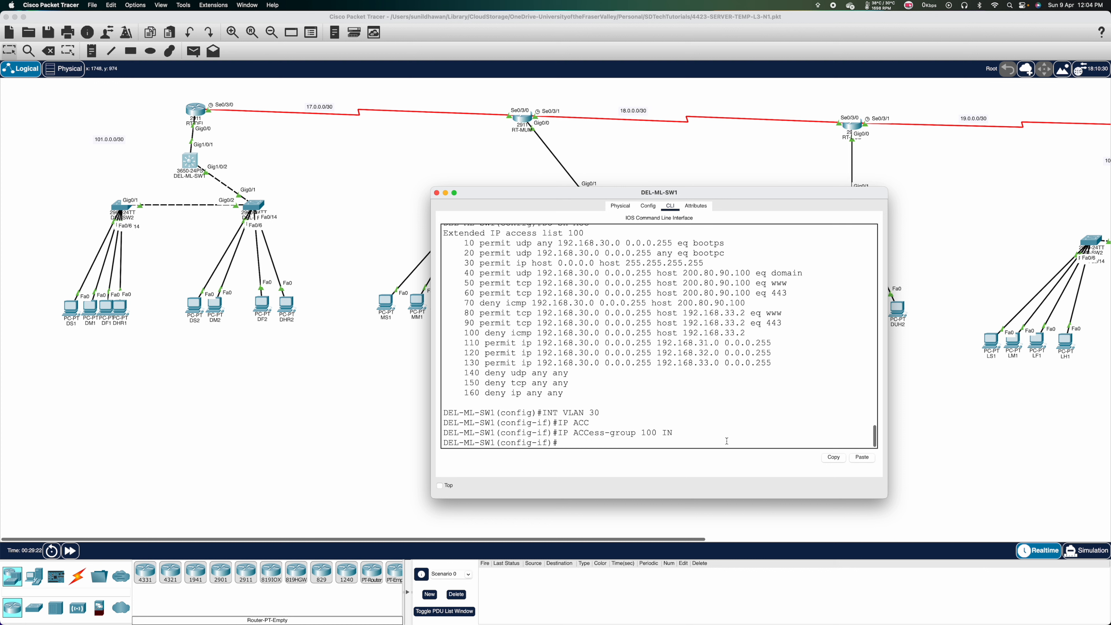
Step: Ping 200.80.90.100 from the command prompt of PC DS1 and close the prompt
click(398, 385)
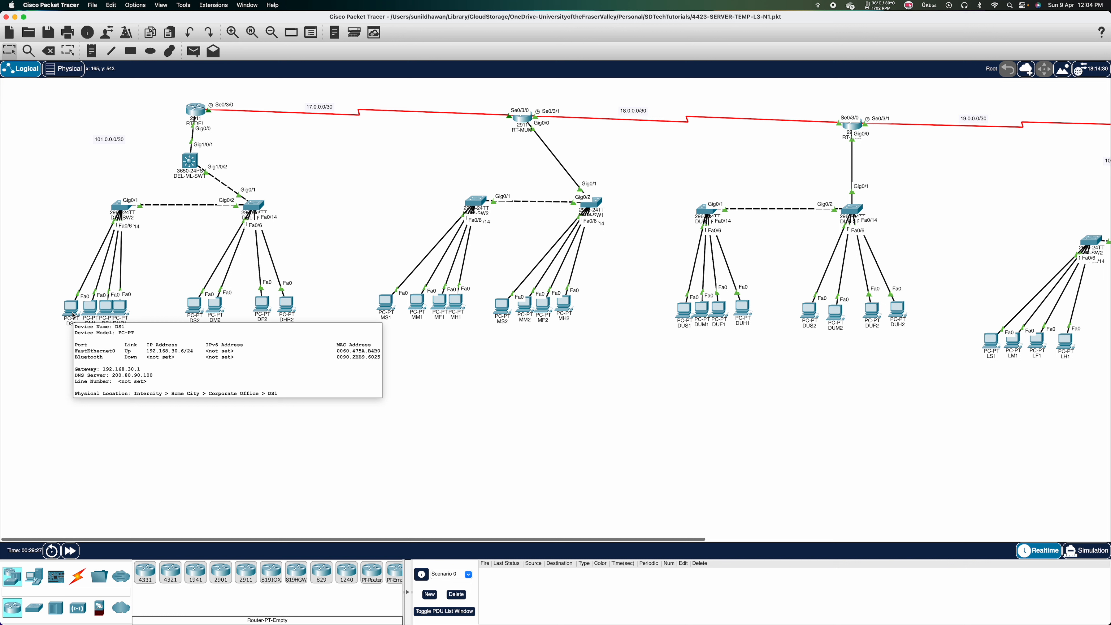
click(71, 308)
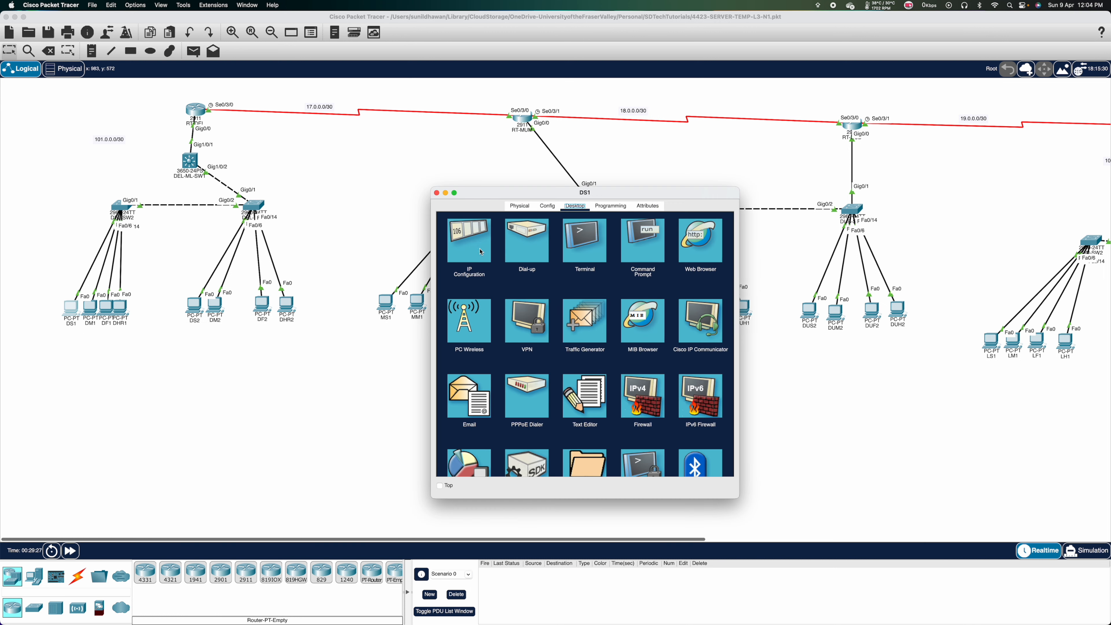
click(635, 254)
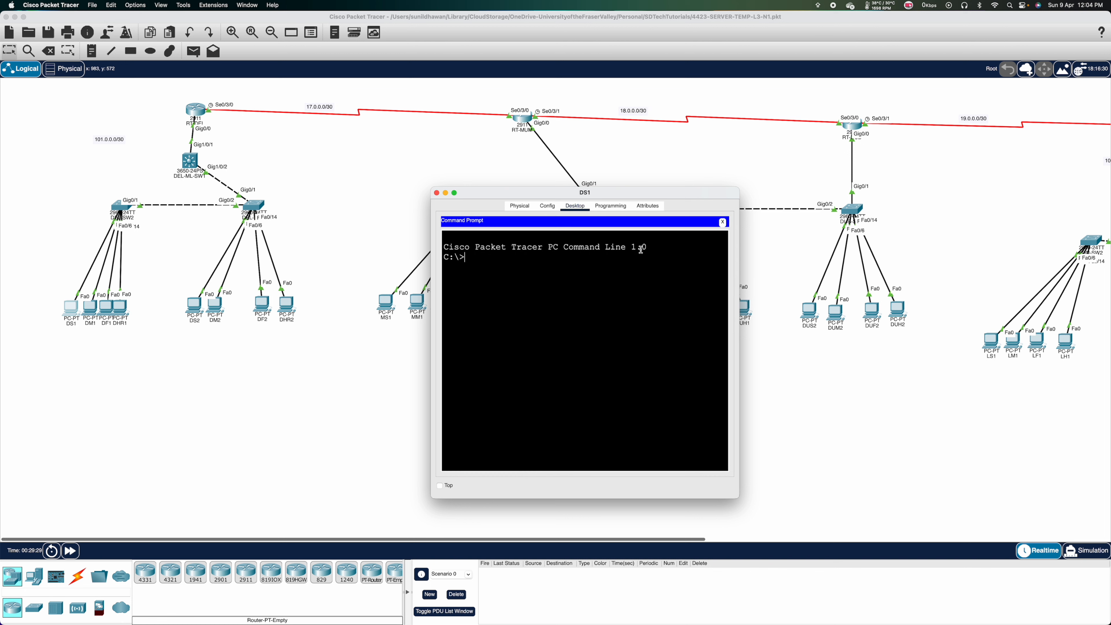
text(PING 200.80.90.100)
key(Return)
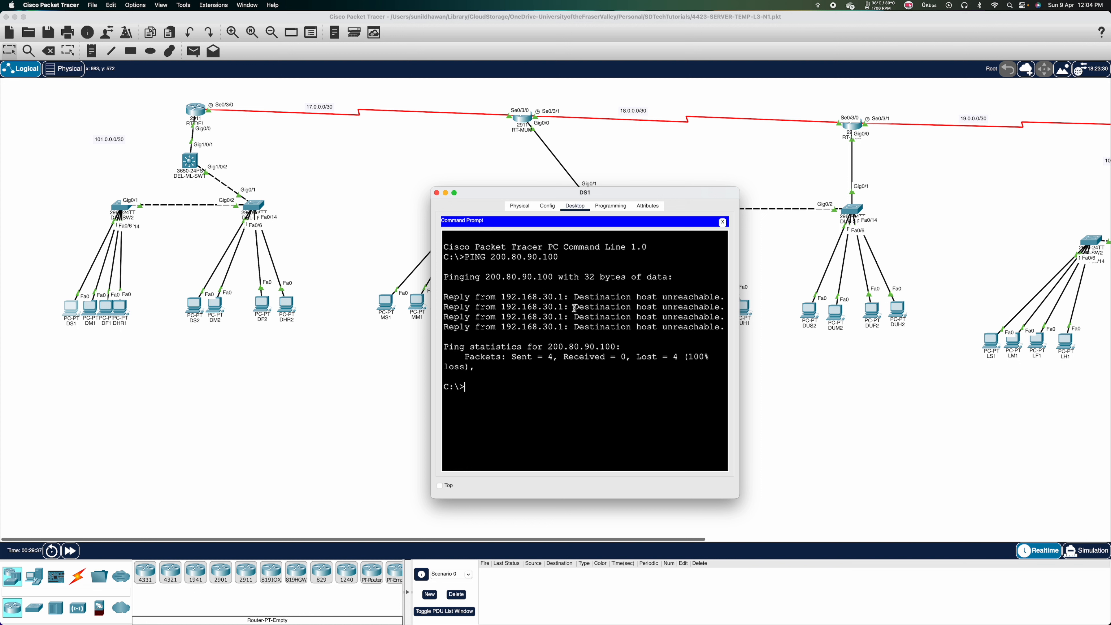
click(723, 222)
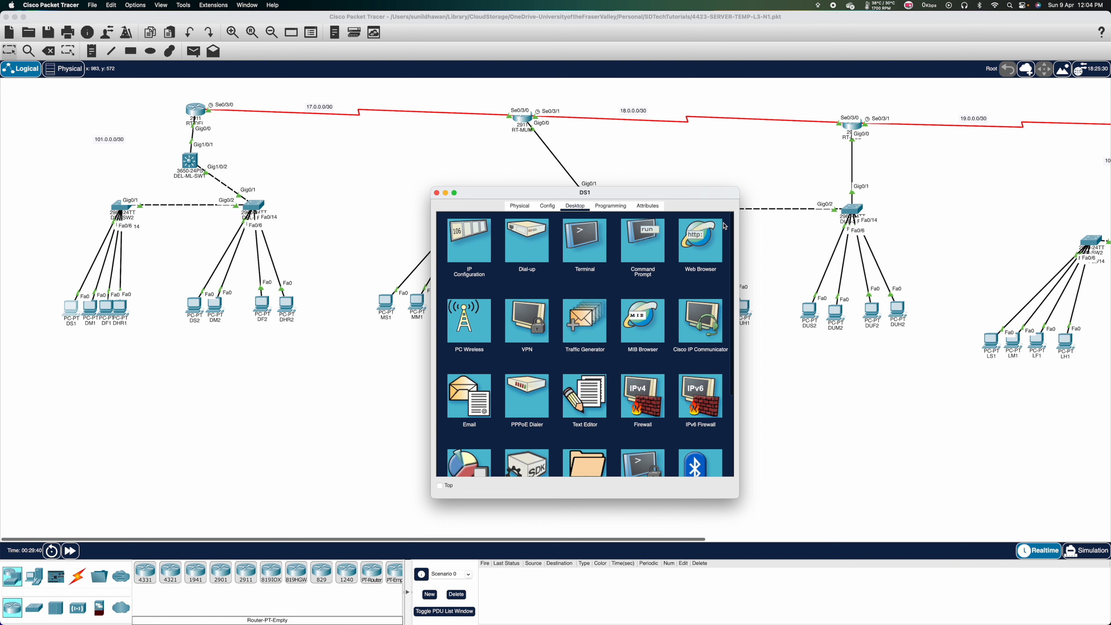
Step: Load apple.com in DS1's web browser to test web access, and close the browser
click(691, 244)
click(631, 237)
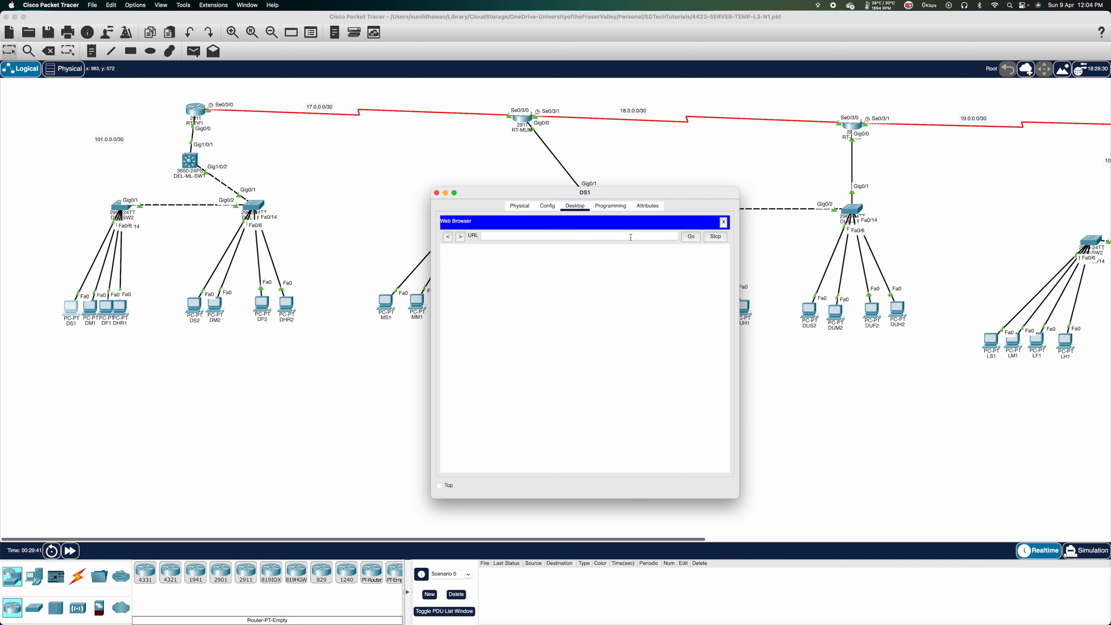
text(APPL)
key(BackSpace)
key(BackSpace)
key(BackSpace)
key(Caps_Lock)
text(apple.co)
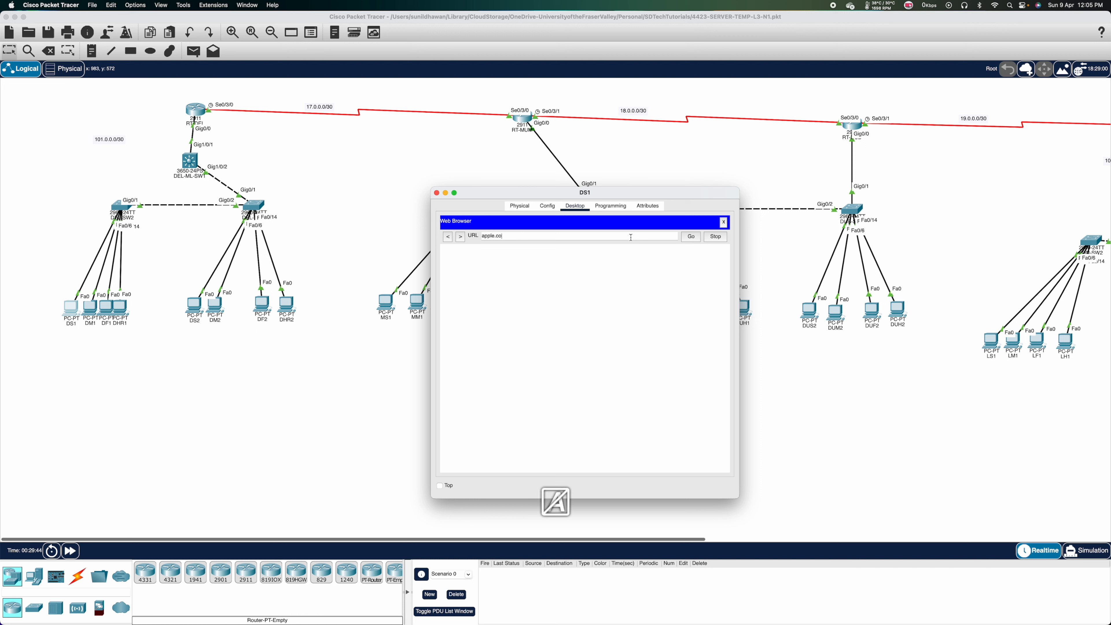
text(m)
key(Return)
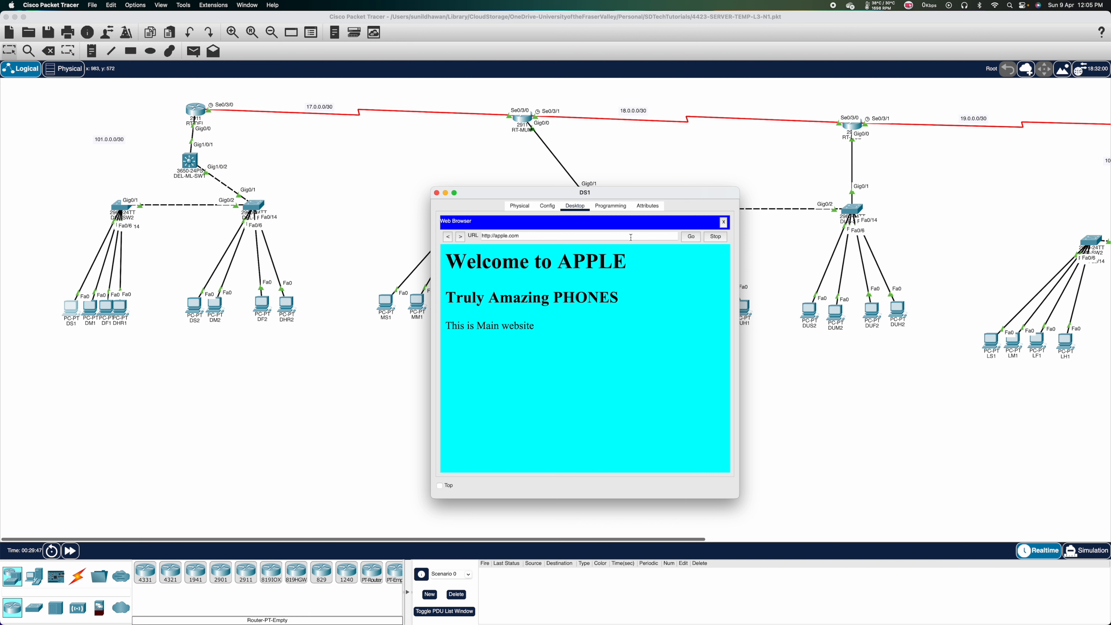
click(724, 222)
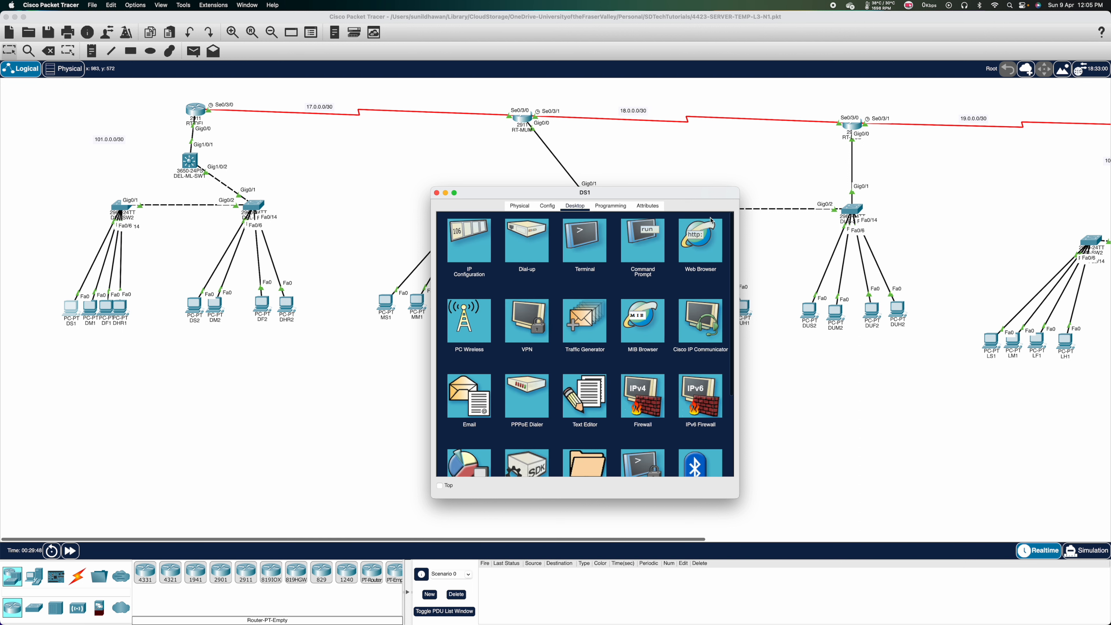
Step: Look up the IP address of PC MS1 and ping 192.168.31.7 from DS1's command prompt
click(380, 371)
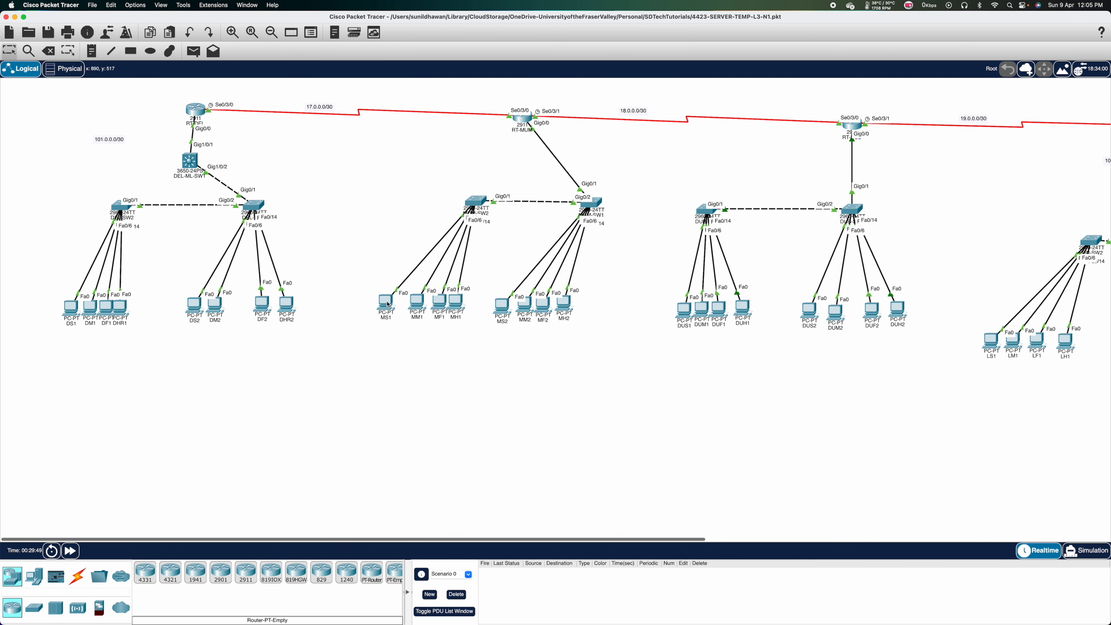
mouse_move(388, 305)
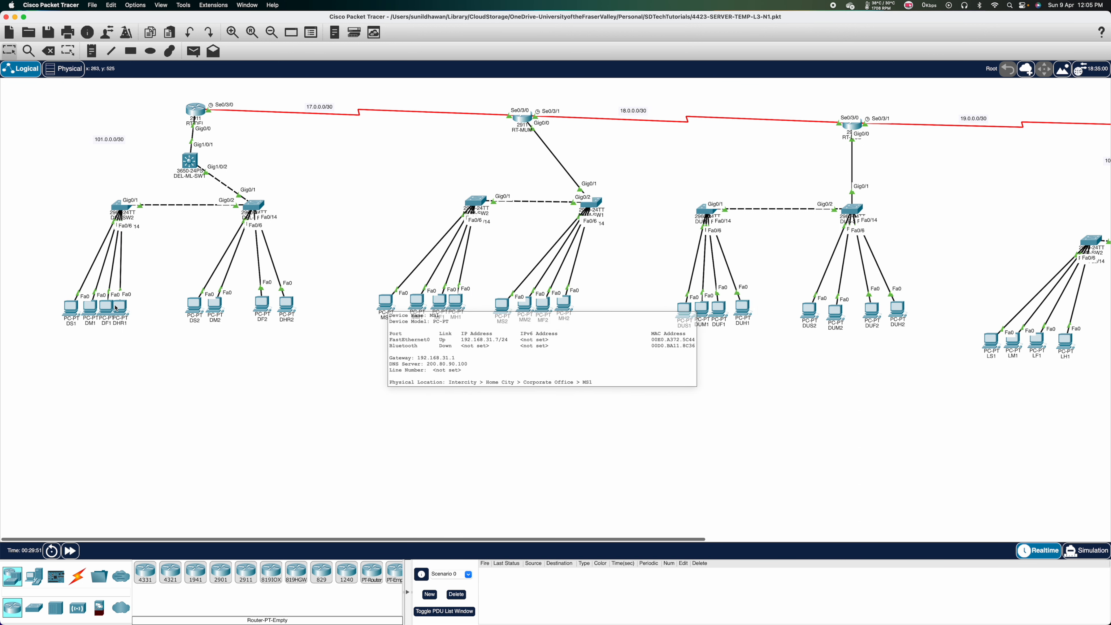
click(71, 306)
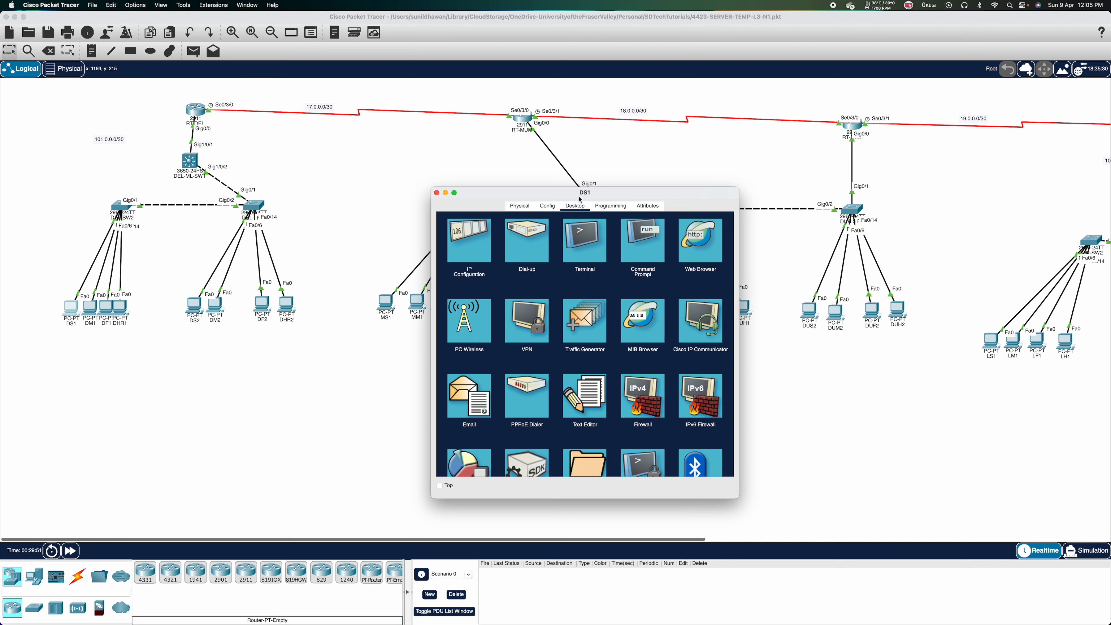
click(643, 243)
text(p)
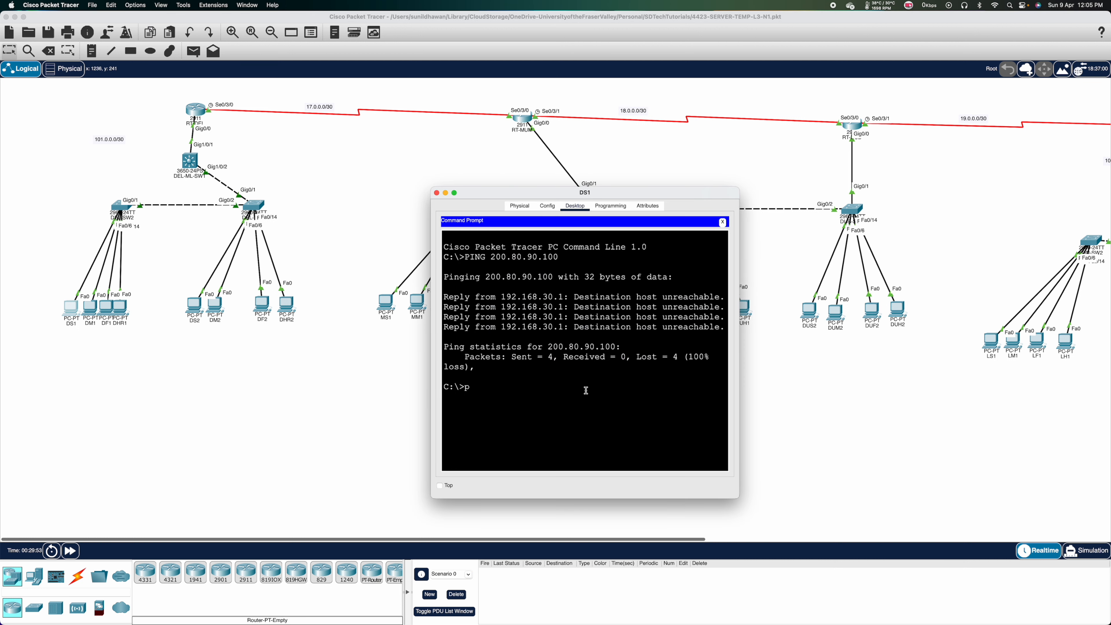
text(ing 192.168.31.7)
key(Return)
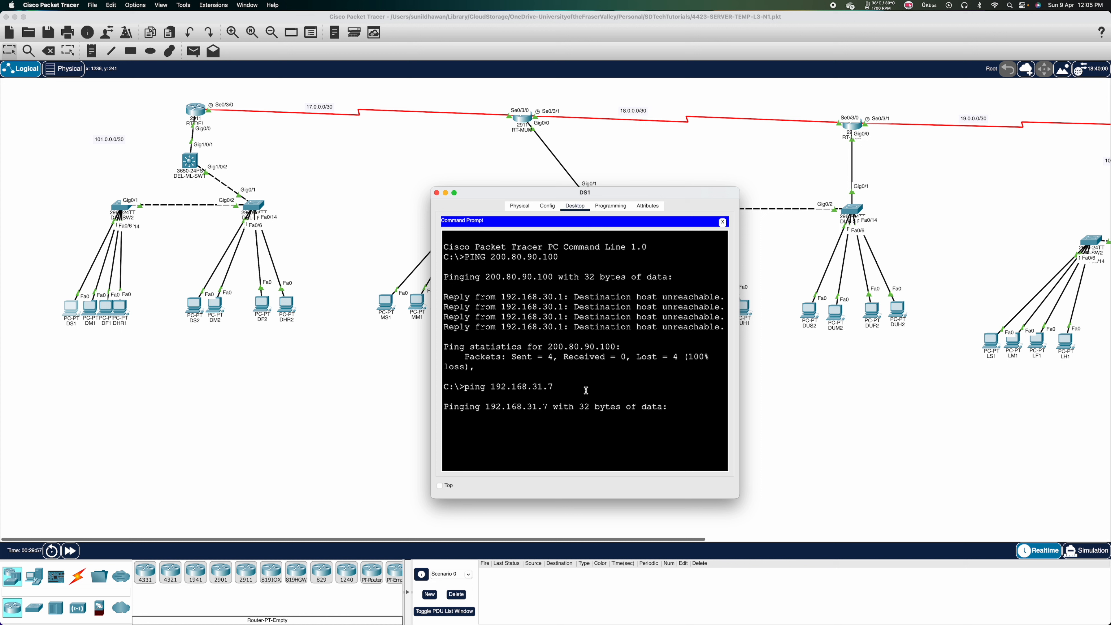
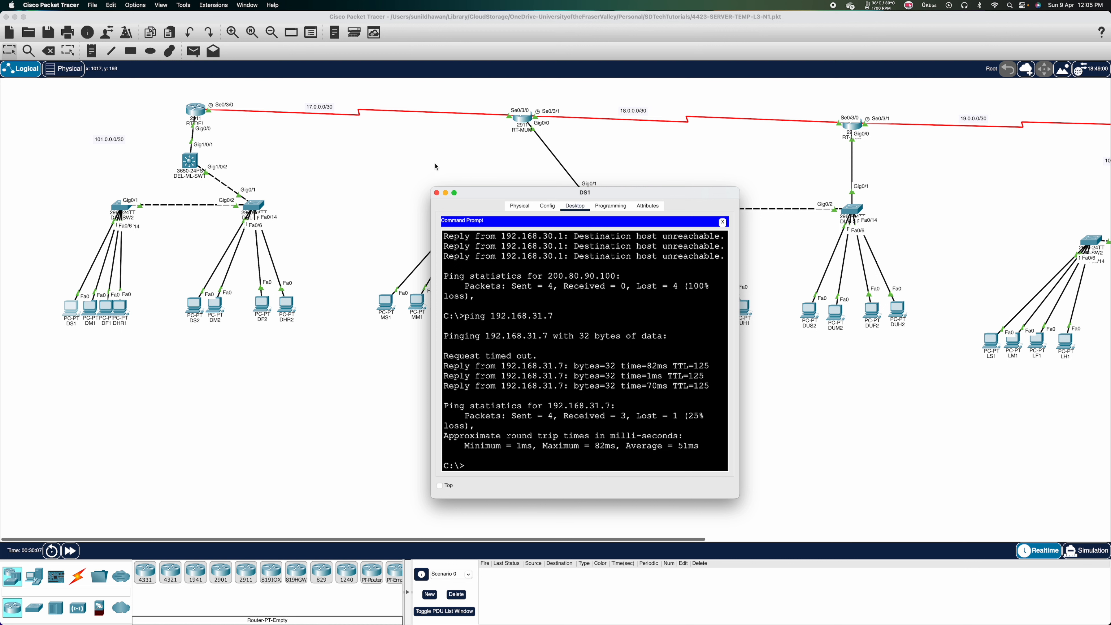
click(437, 194)
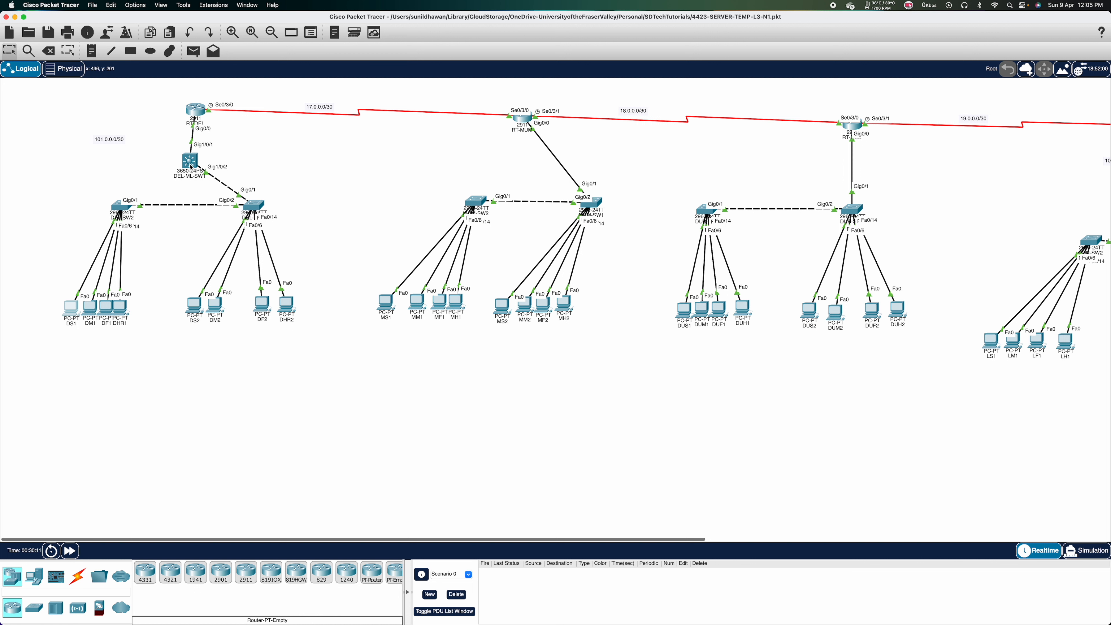
Step: Switch to Word and paste a copy of the complete ACCESS-LIST 100 Sales block below the original, separated by blank lines
mouse_move(191, 167)
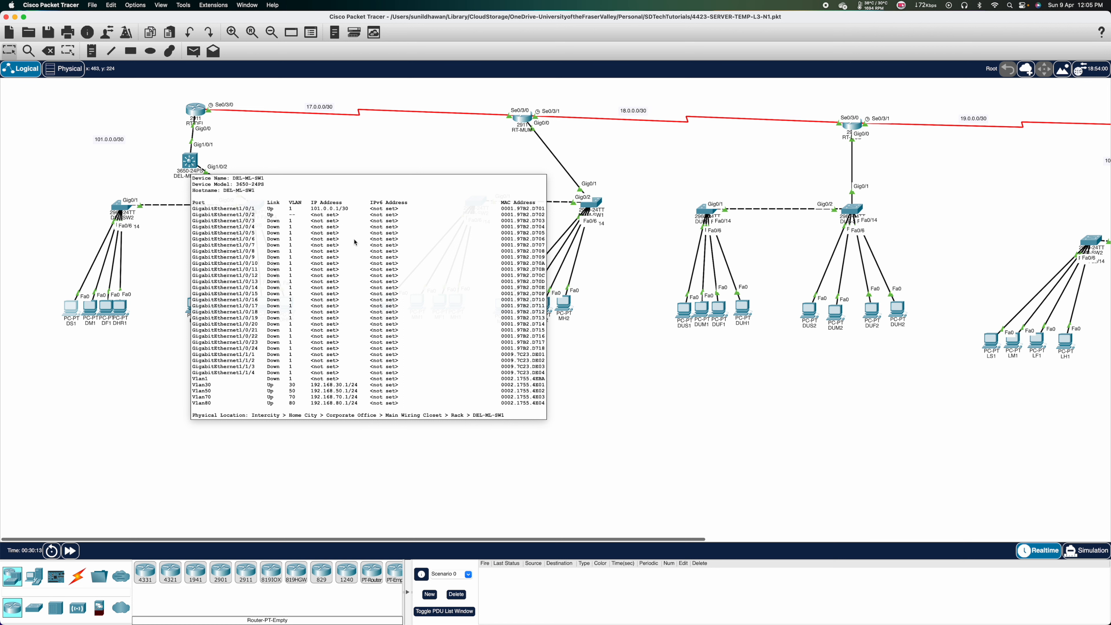
key(super+Tab)
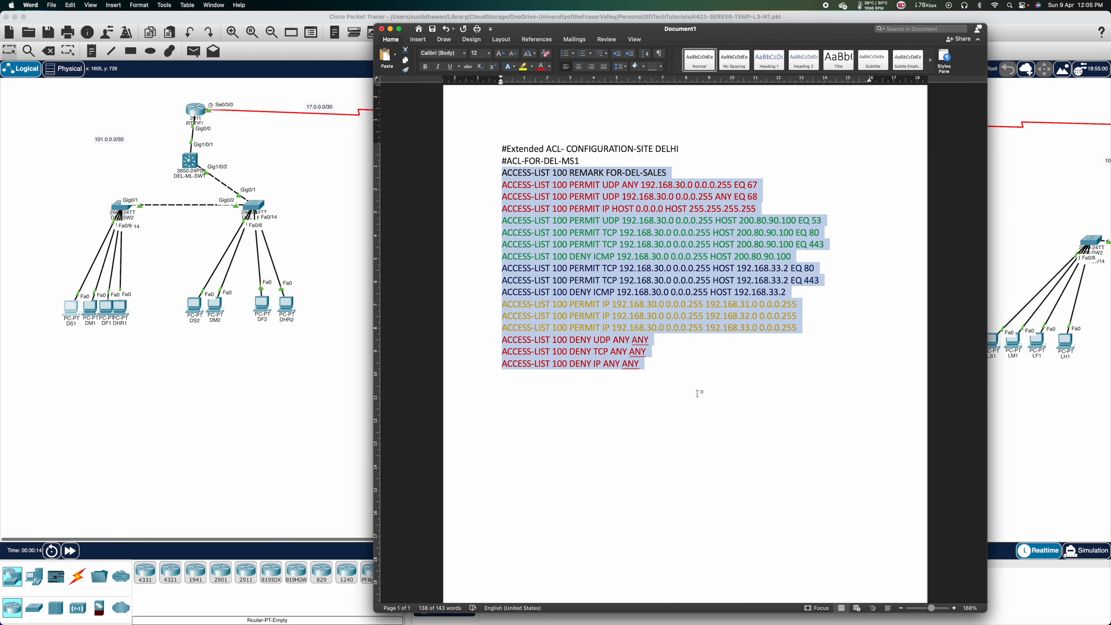
click(659, 383)
drag(664, 373, 495, 172)
key(super+c)
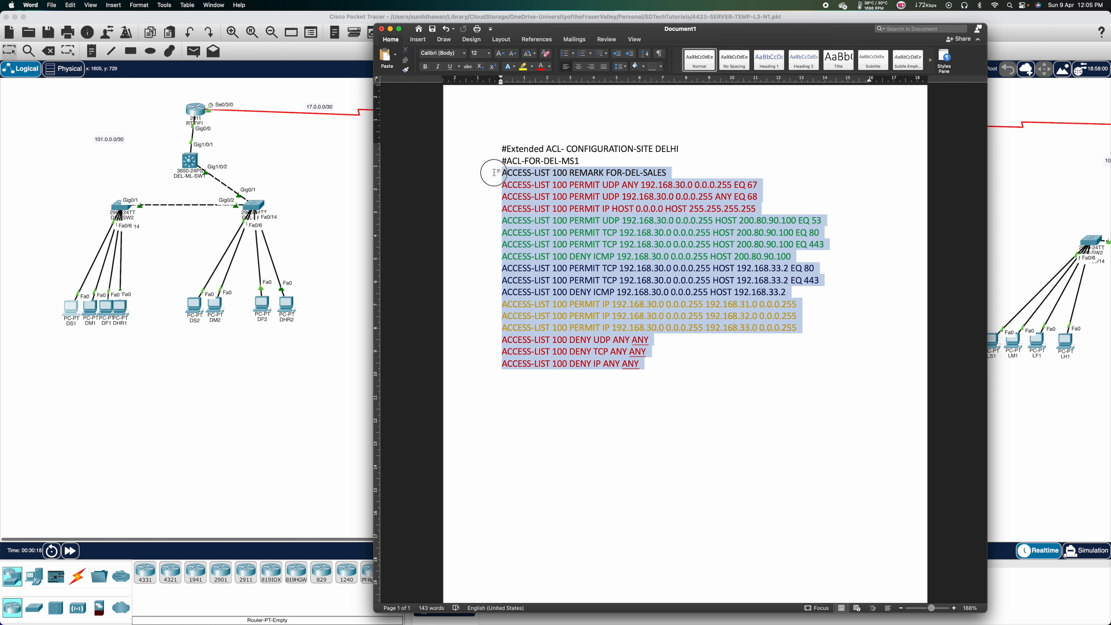
click(543, 377)
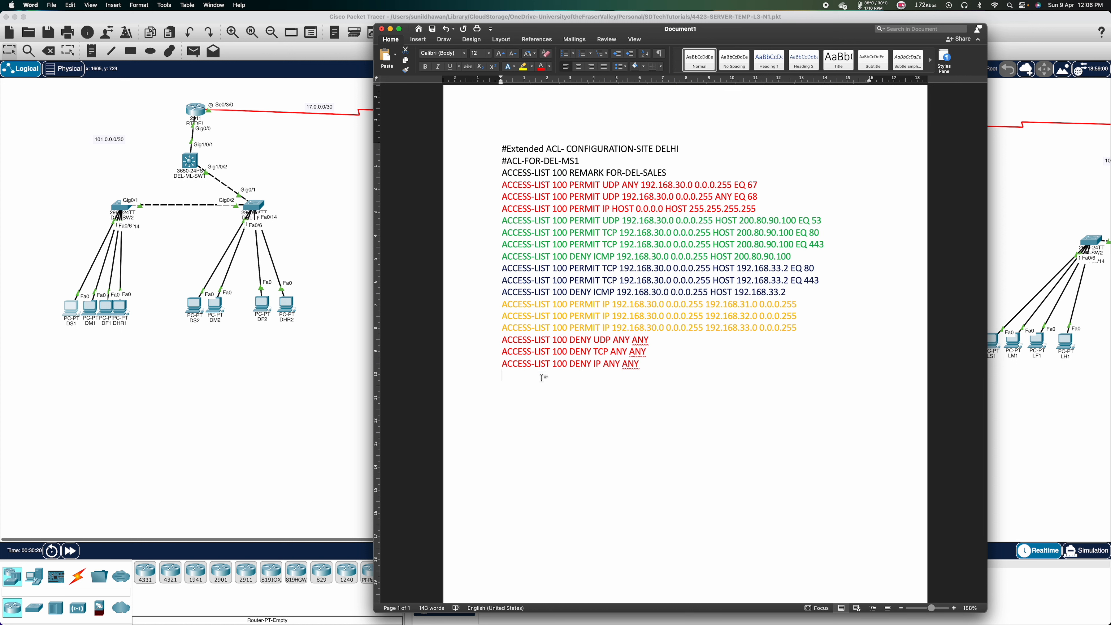
key(Return)
key(Return)
key(super+v)
Step: Change the remark in the copied block to FOR-DEL-MARKETING
click(685, 375)
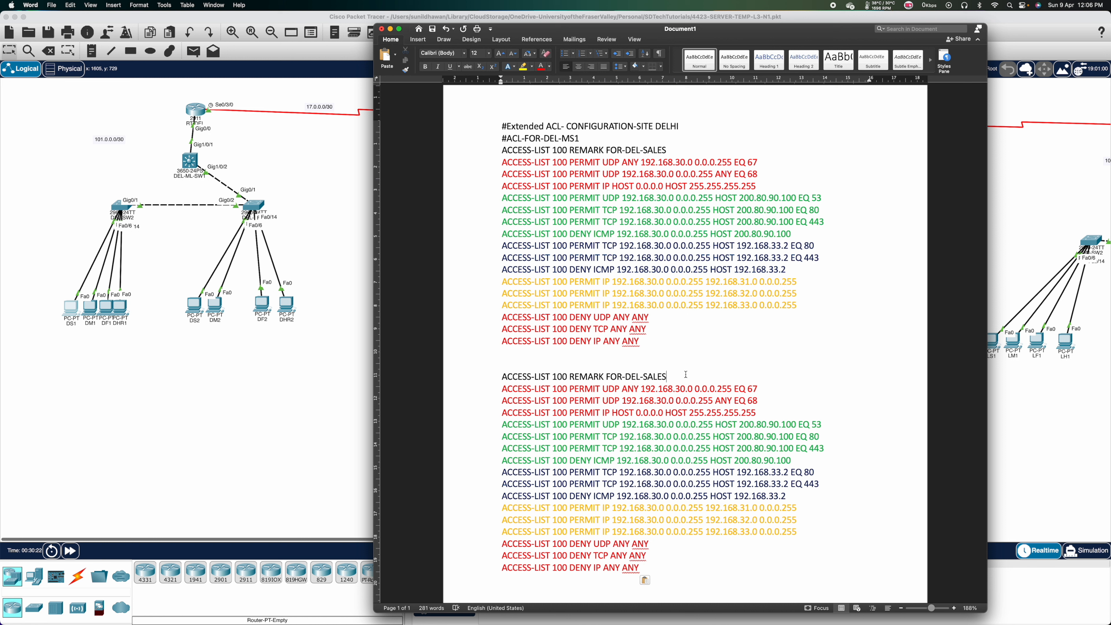
key(BackSpace)
key(BackSpace)
key(BackSpace)
key(BackSpace)
key(BackSpace)
text(mar)
key(BackSpace)
key(BackSpace)
key(BackSpace)
key(Caps_Lock)
text(MARKETING)
Step: Set the network in the copied UDP EQ 67 and EQ 68 lines to 192.168.50.0, checking PC DM1's address in Packet Tracer
key(BackSpace)
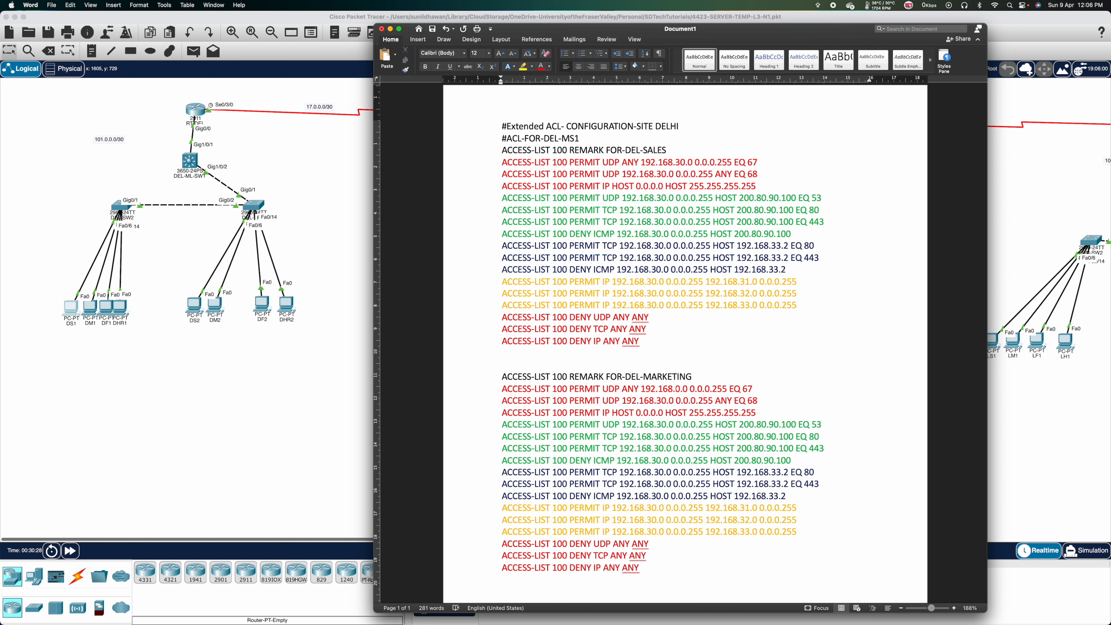
text(5)
click(192, 424)
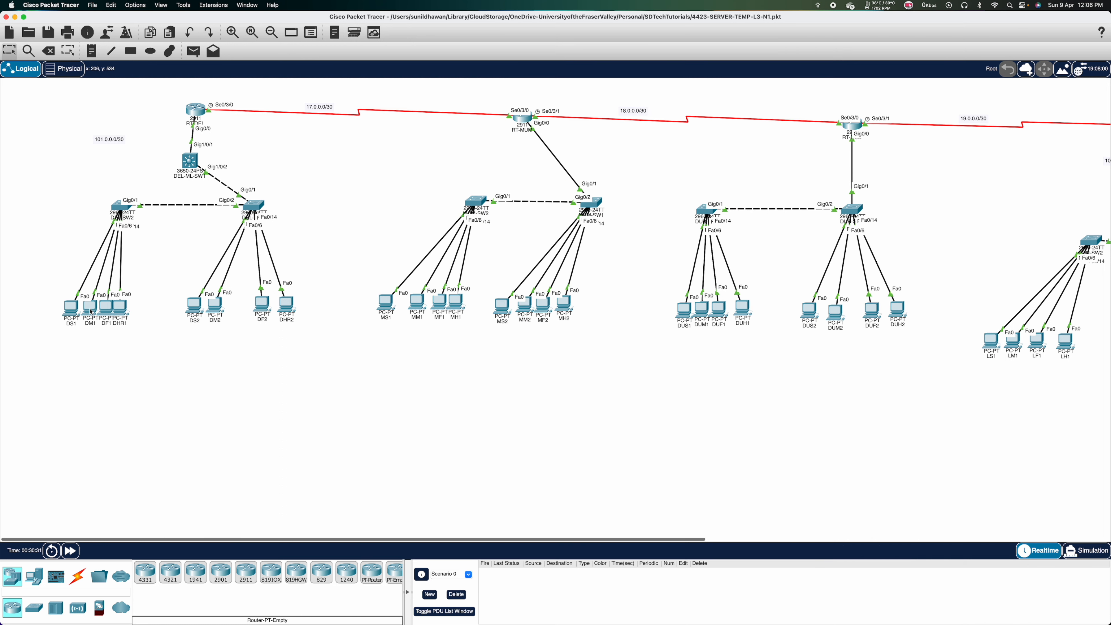
mouse_move(91, 311)
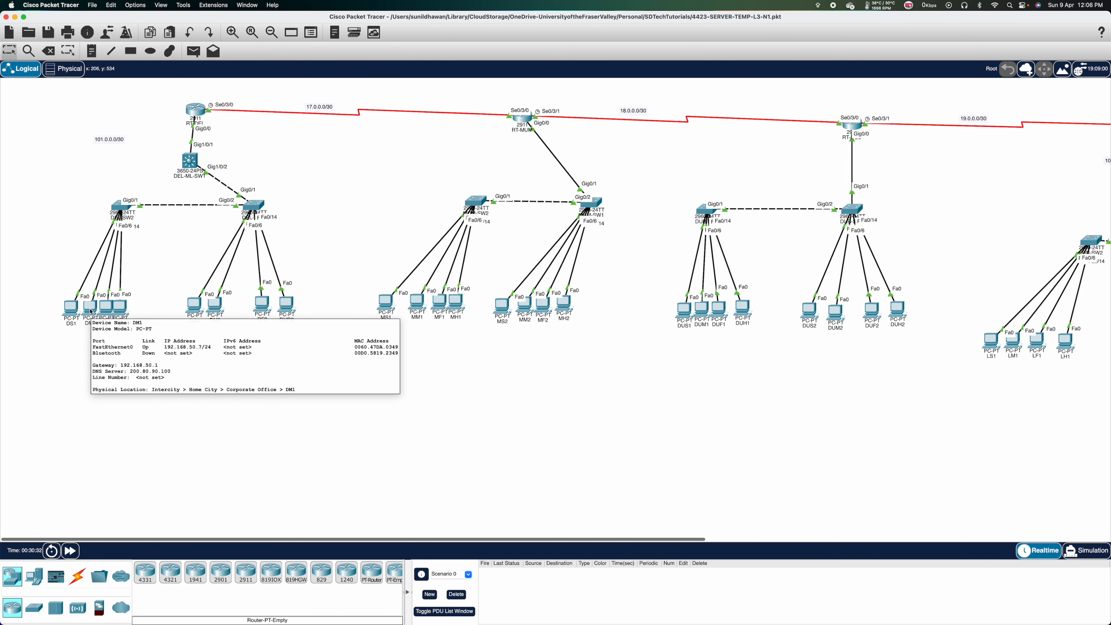
key(super+Tab)
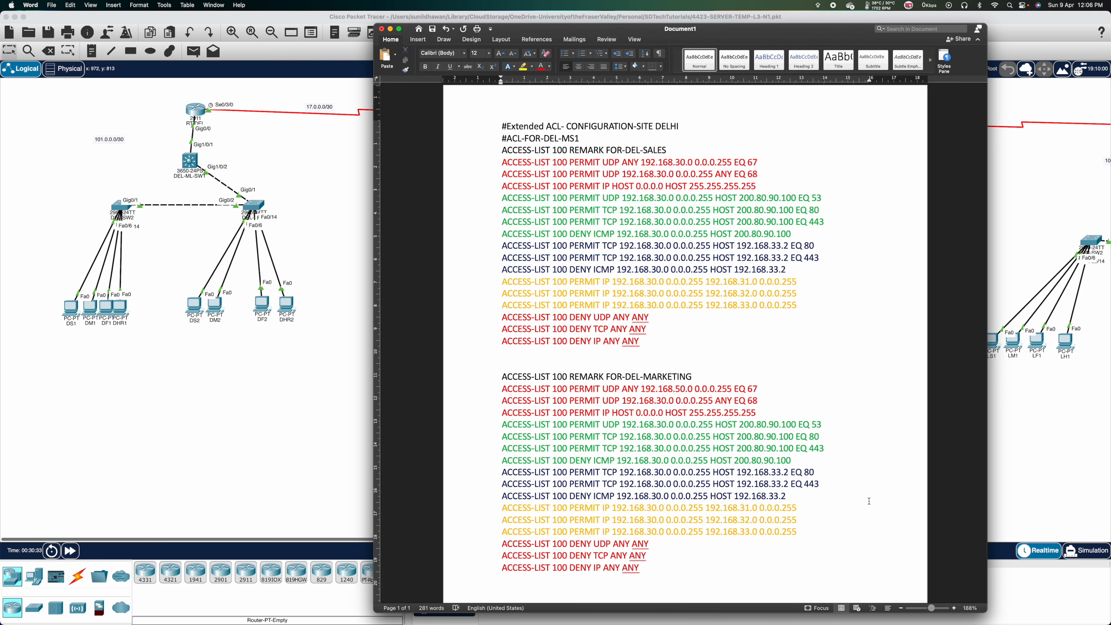
key(Down)
key(Left)
key(Left)
key(BackSpace)
text(5)
Step: Set the source network to 192.168.50.0 in the four Marketing lines that target host 200.80.90.100
key(Down)
key(Down)
key(BackSpace)
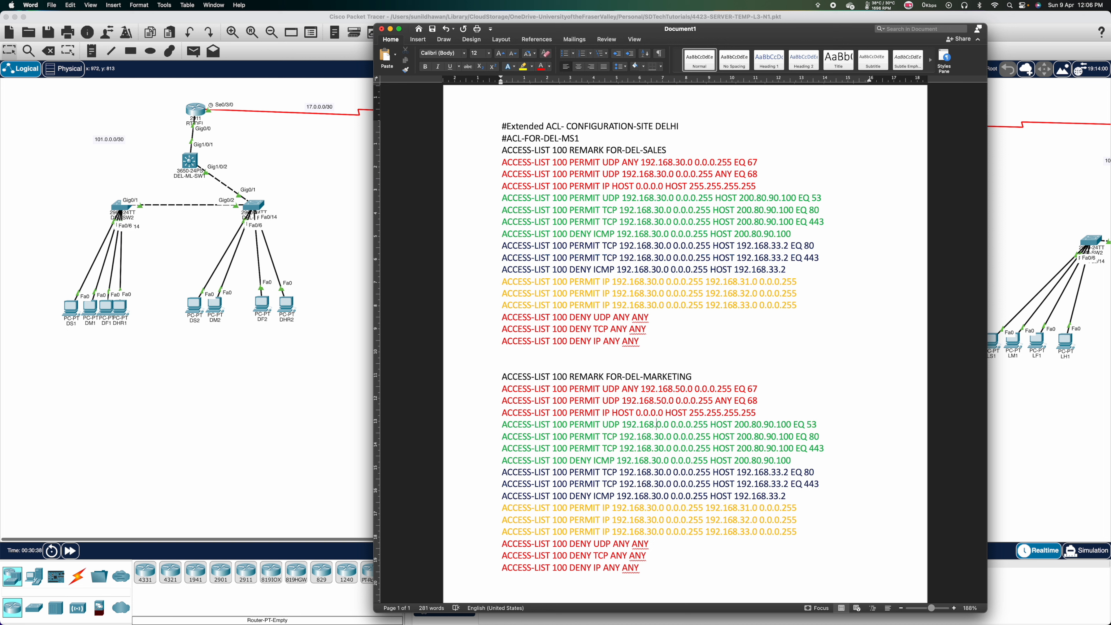
text(5)
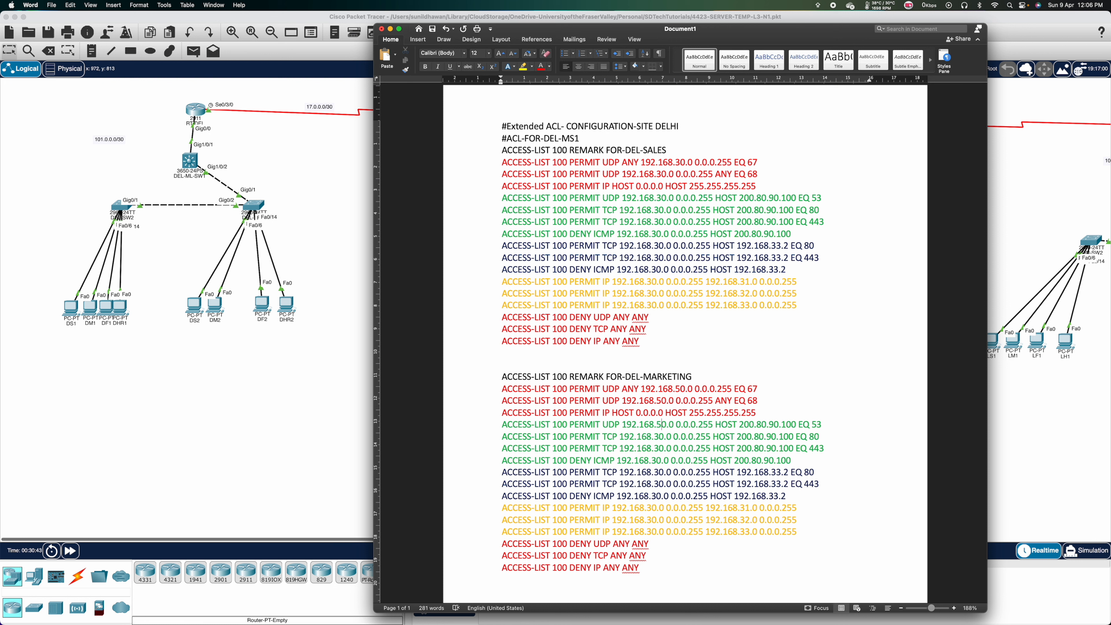
key(Down)
key(BackSpace)
text(5)
key(Down)
key(BackSpace)
text(5)
key(Down)
key(BackSpace)
text(5)
Step: In the Marketing server line for TCP EQ 80, set the source to 192.168.50.0 and the host to 192.168.53.2
scroll(680, 342, down, 3)
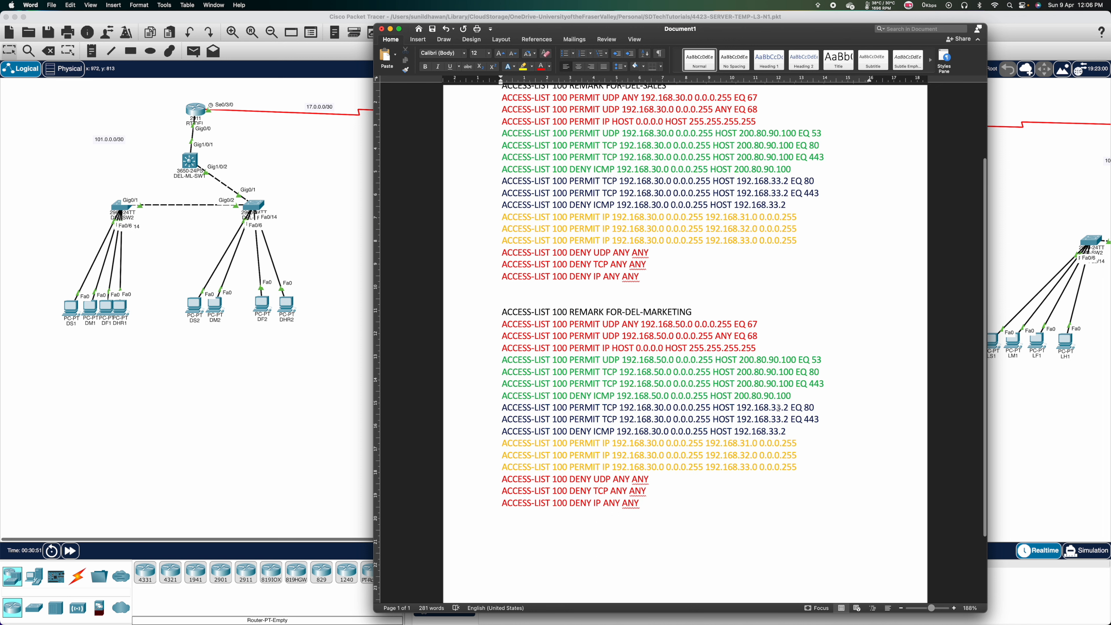
click(662, 408)
key(BackSpace)
text(5)
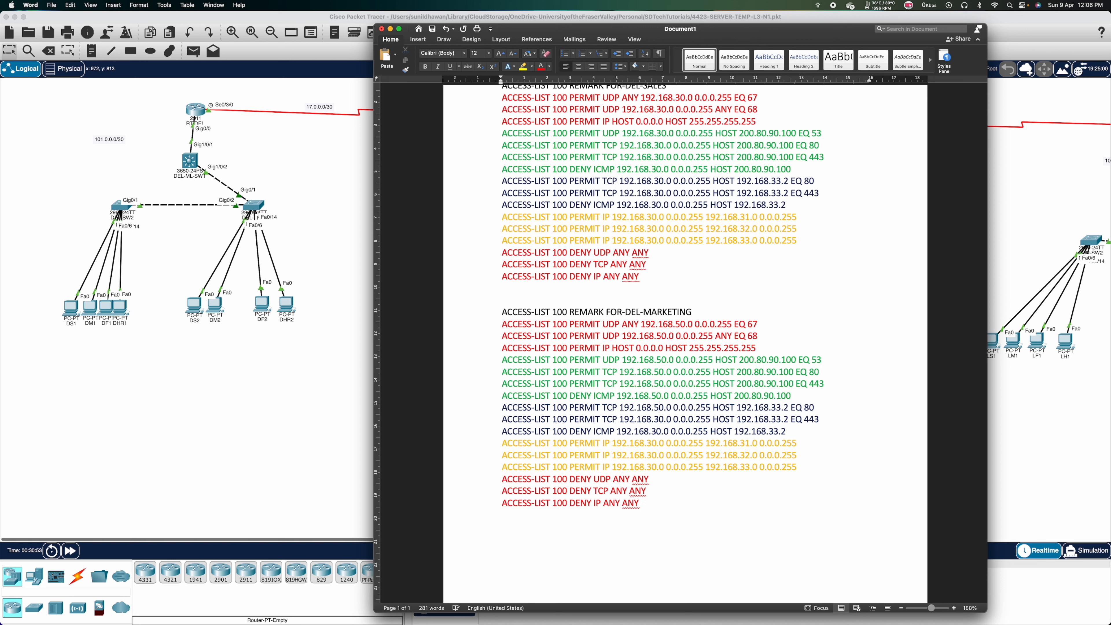
click(779, 408)
key(BackSpace)
text(5)
Step: In the Marketing server line for TCP EQ 443, set the source to 192.168.50.0 and the host to 192.168.53.2
click(662, 419)
key(BackSpace)
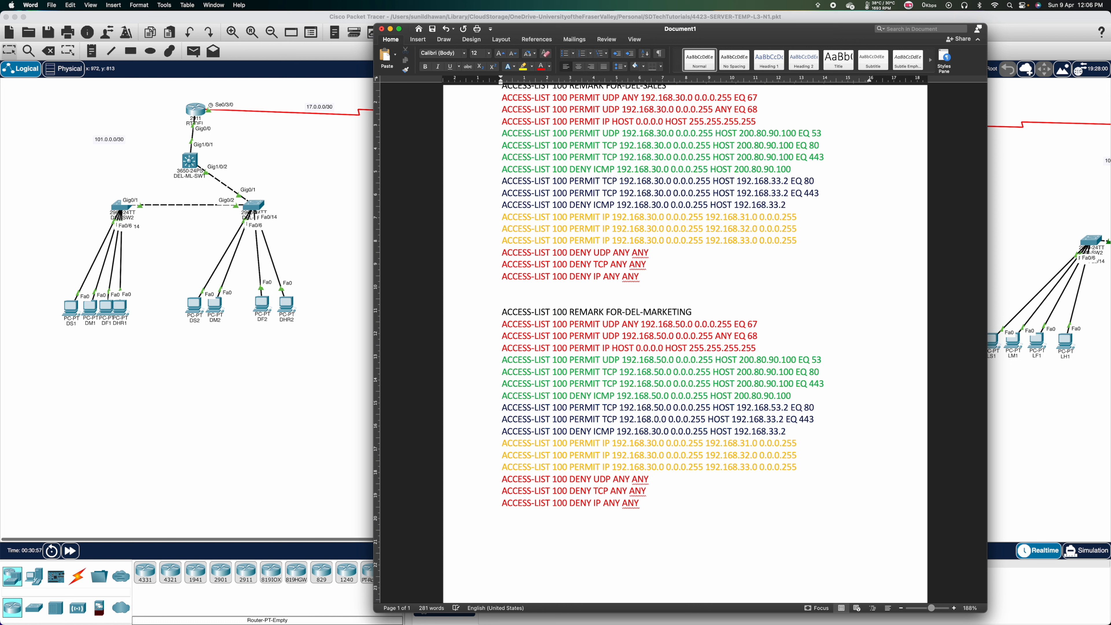
text(5)
click(777, 419)
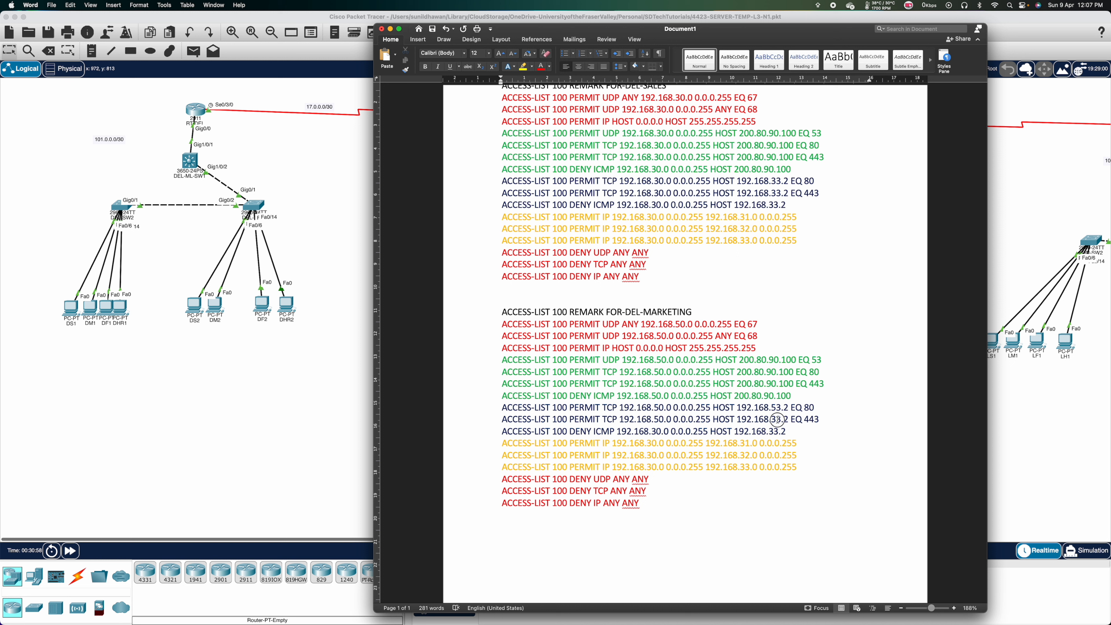
key(BackSpace)
text(5)
Step: In the Marketing DENY ICMP line for the internal server, set the source to 192.168.50.0 and the host to 192.168.53.2
click(657, 432)
key(BackSpace)
text(5)
click(773, 431)
key(BackSpace)
text(5)
Step: Set the source network of the three Marketing PERMIT IP lines to 192.168.50.0
scroll(747, 493, down, 3)
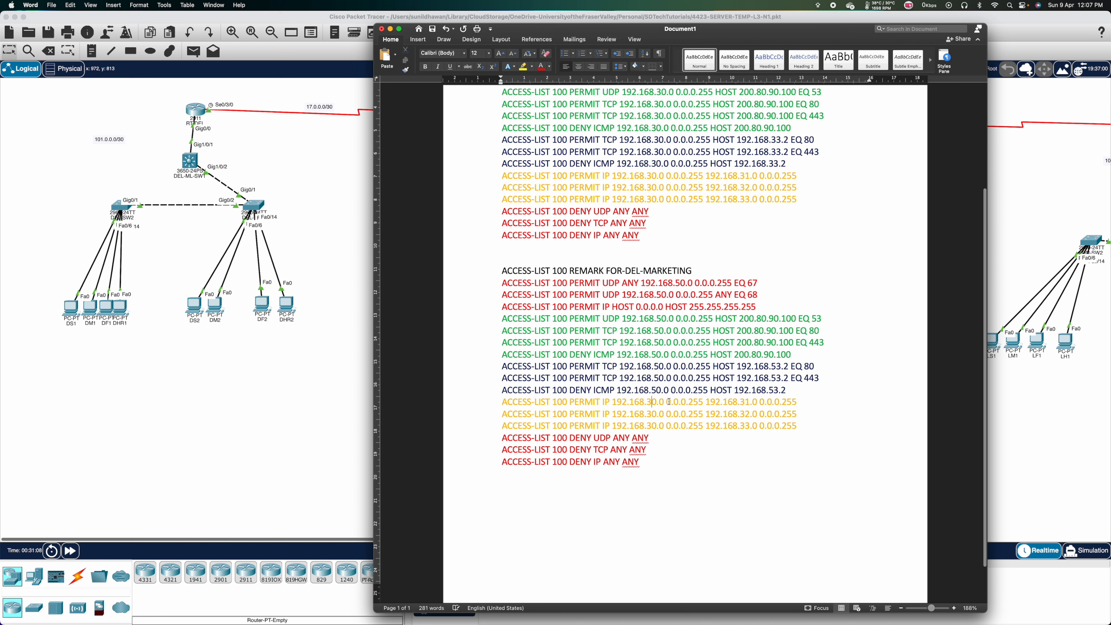
key(BackSpace)
text(5)
key(Down)
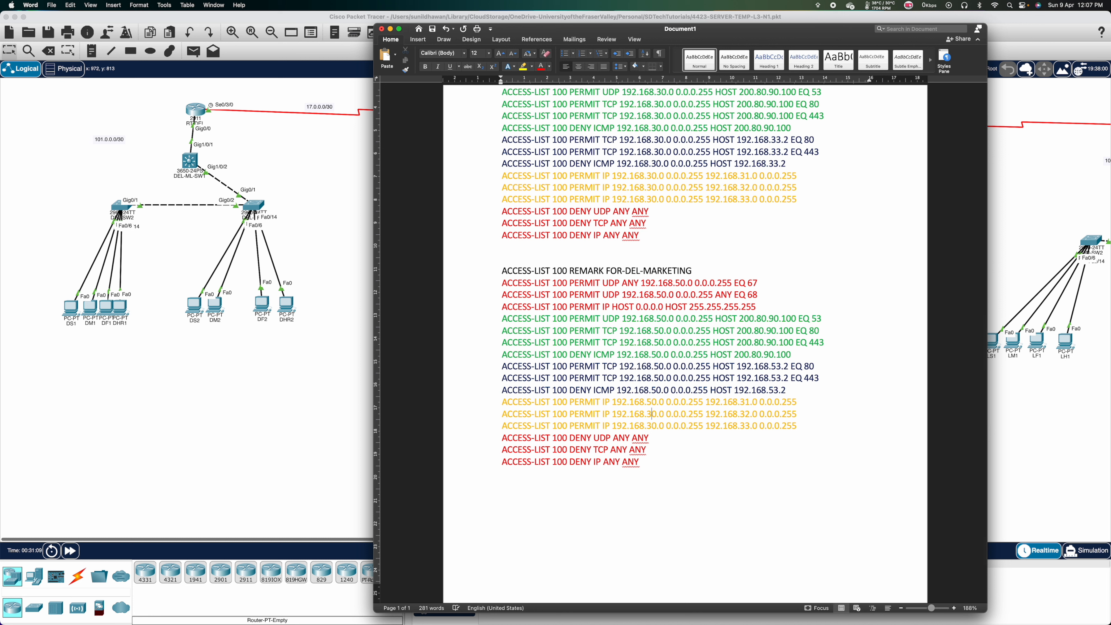
key(BackSpace)
text(5)
key(Down)
key(BackSpace)
text(5)
Step: Set the destination networks of the three Marketing PERMIT IP lines to 192.168.51.0, 192.168.52.0 and 192.168.53.0
click(741, 401)
key(BackSpace)
text(5)
key(Down)
key(BackSpace)
text(5)
key(Down)
key(BackSpace)
text(5)
Step: Renumber every line of the Marketing block, from the remark to DENY IP ANY ANY, to access list 101
click(566, 271)
key(BackSpace)
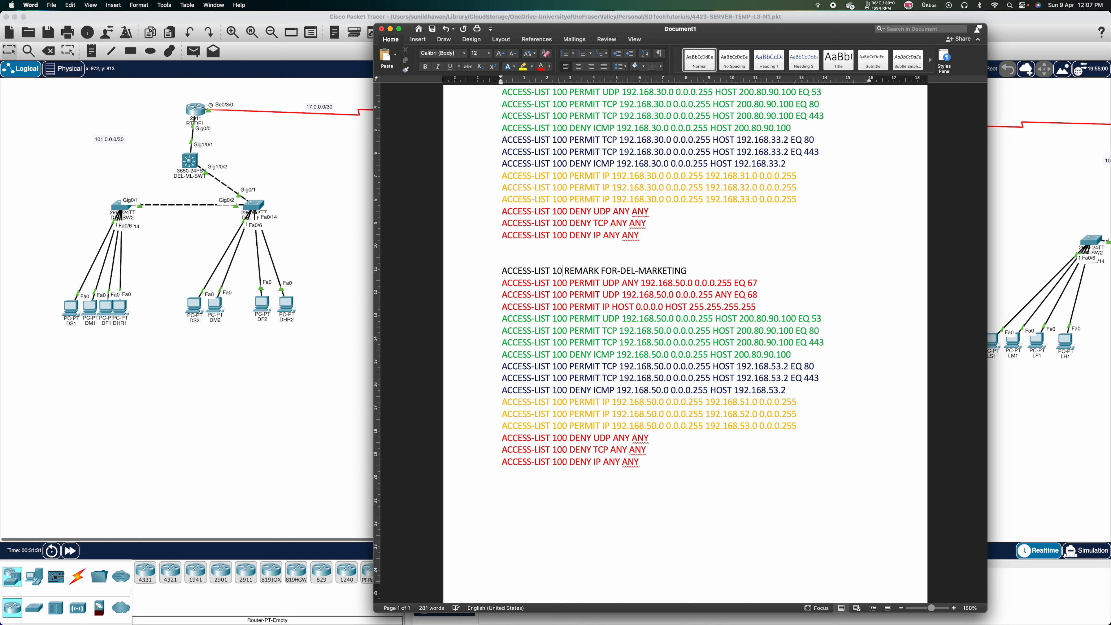
text(1)
key(Down)
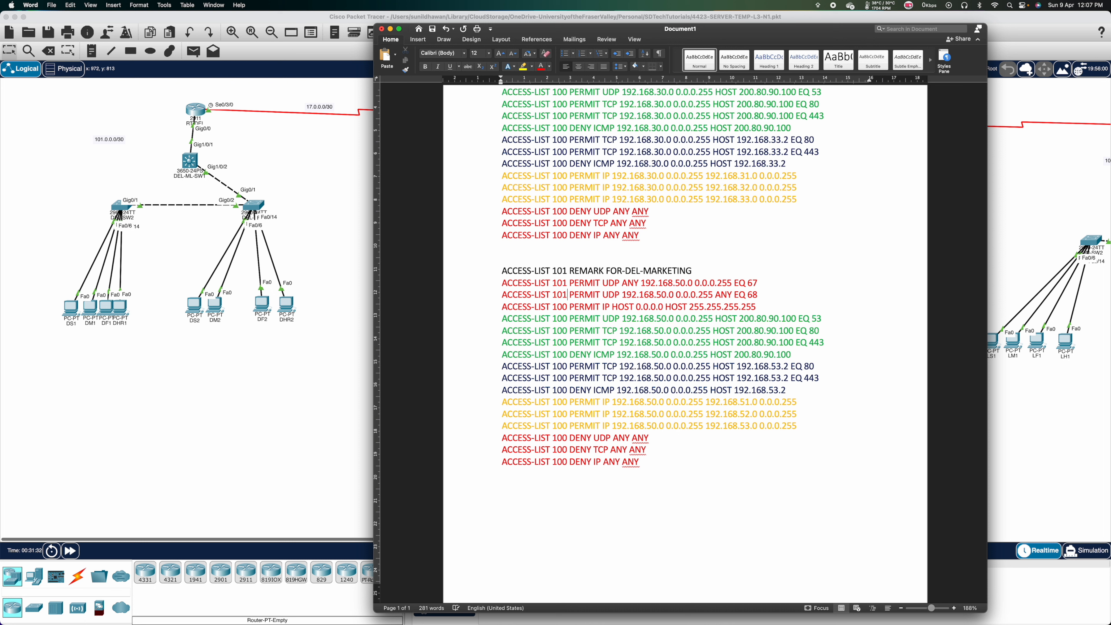
key(Down)
key(Down)
key(BackSpace)
text(1)
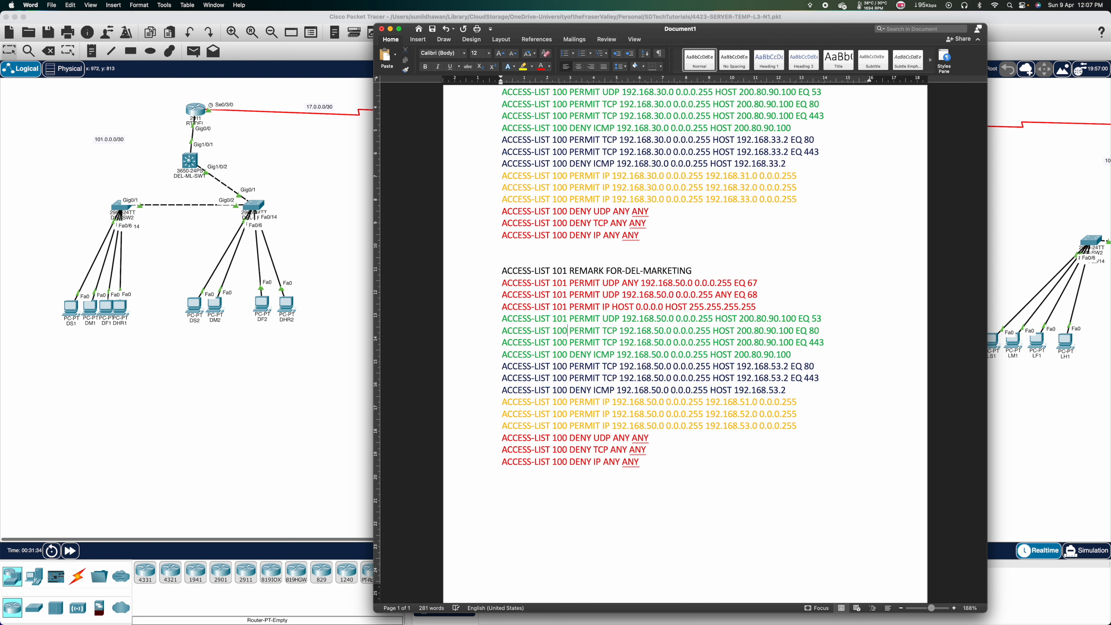
key(Down)
key(BackSpace)
text(1)
key(Down)
key(BackSpace)
text(1)
key(Down)
key(BackSpace)
text(1)
key(Down)
key(BackSpace)
text(1)
key(Down)
key(BackSpace)
text(1)
key(Down)
key(Down)
key(BackSpace)
text(1)
key(Down)
key(BackSpace)
text(1)
key(Down)
key(BackSpace)
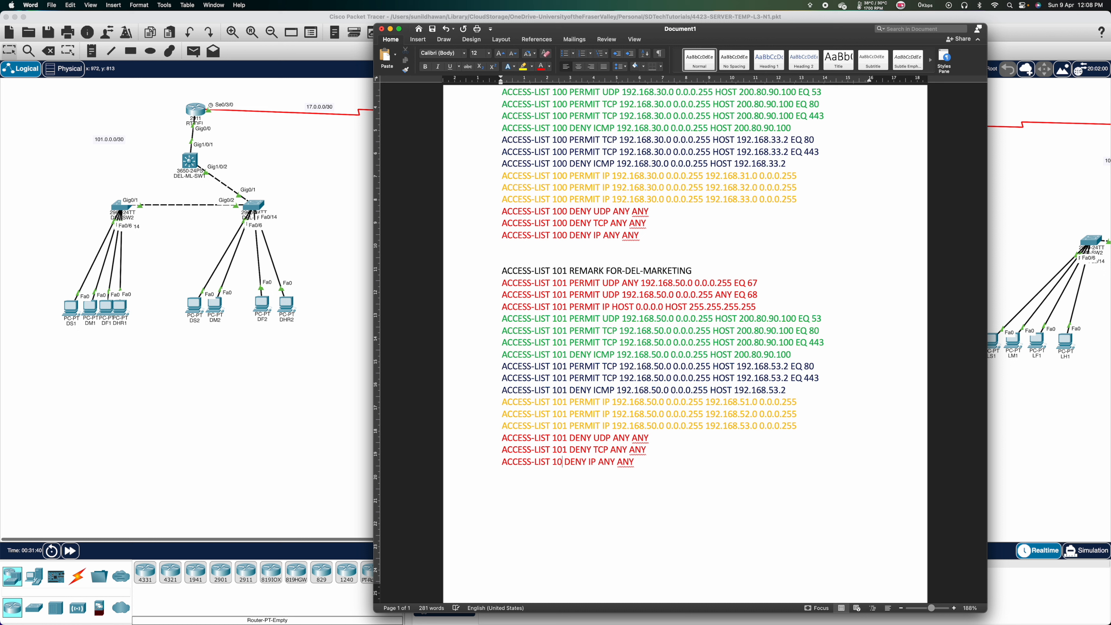
text(1)
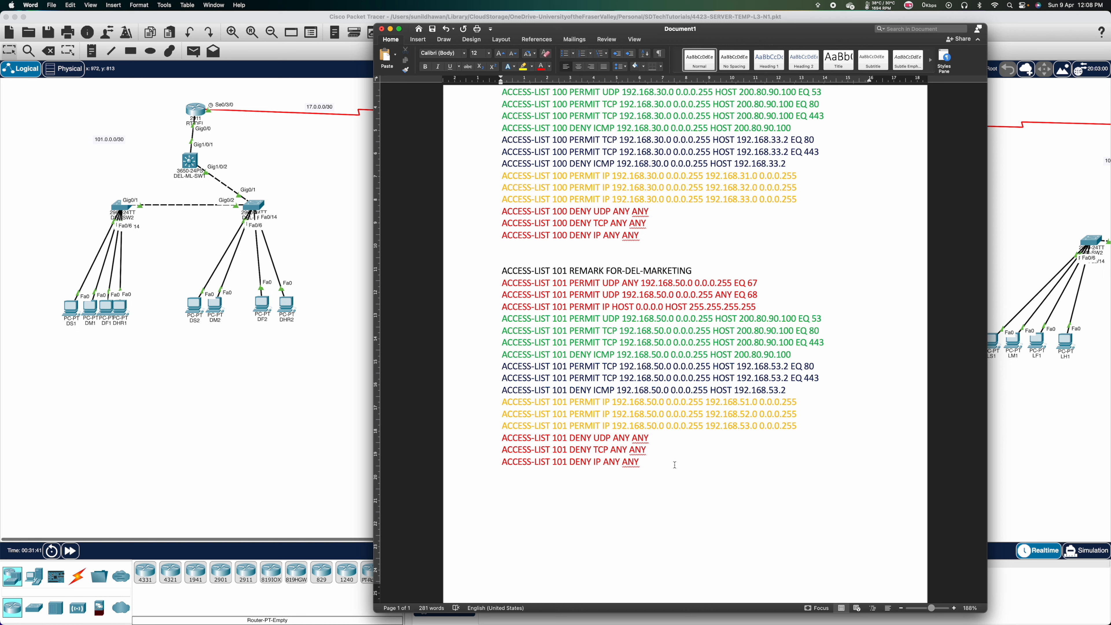
Step: Copy the ACCESS-LIST 101 Marketing block and paste it into the command line of DEL-ML-SW1 in Packet Tracer
drag(644, 462, 450, 271)
click(195, 160)
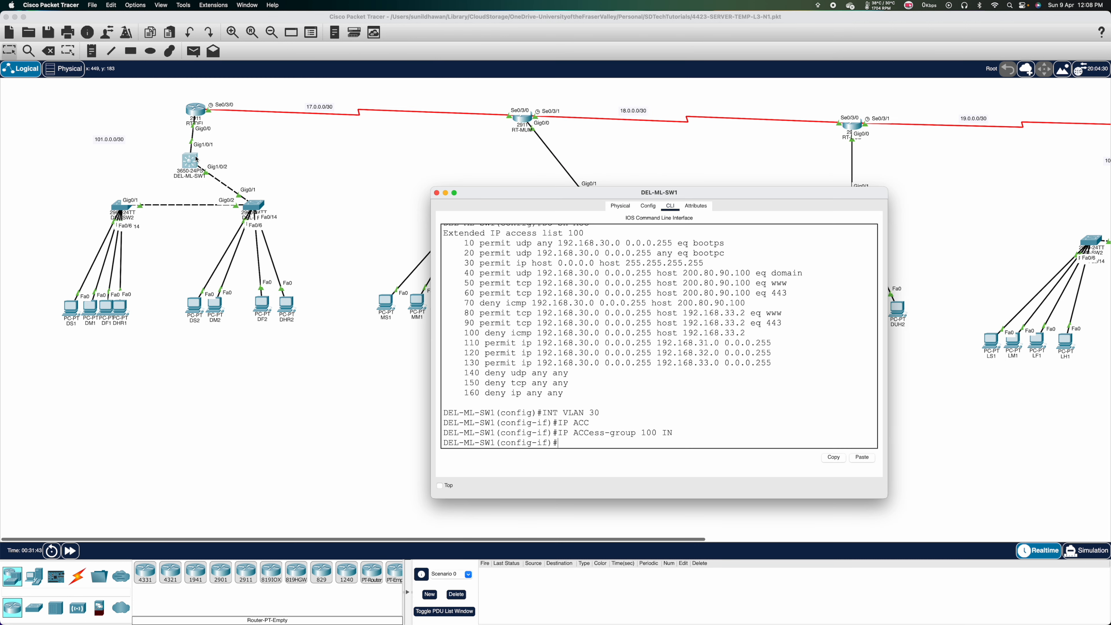
right_click(646, 412)
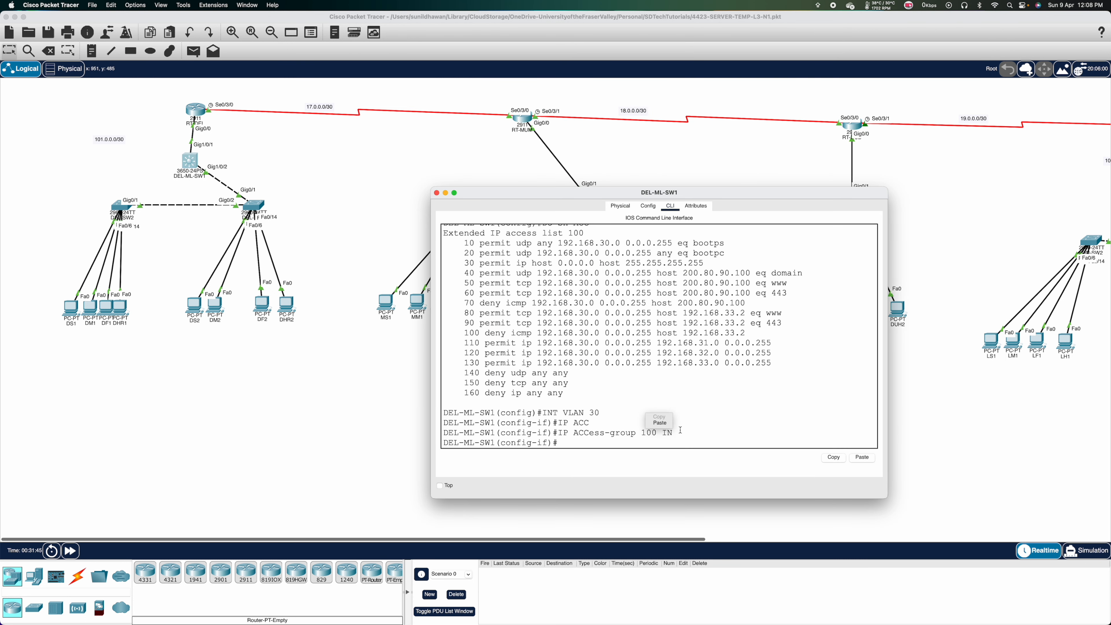
click(660, 423)
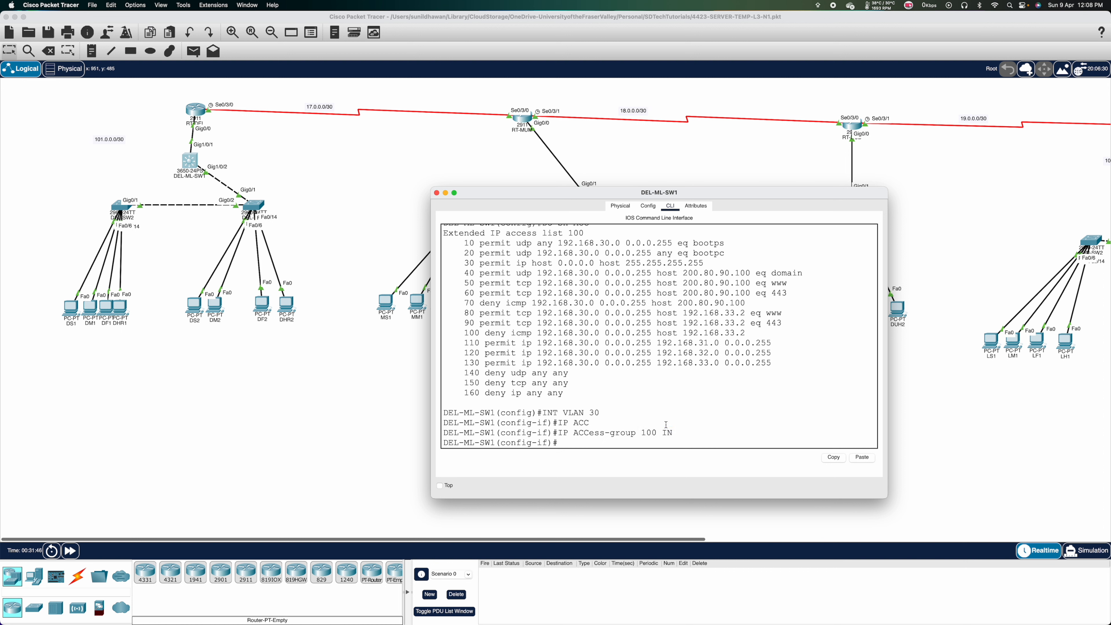
Step: Apply access list 101 inbound to the VLAN 50 interface with IP ACCess-group 101 IN
text(INT )
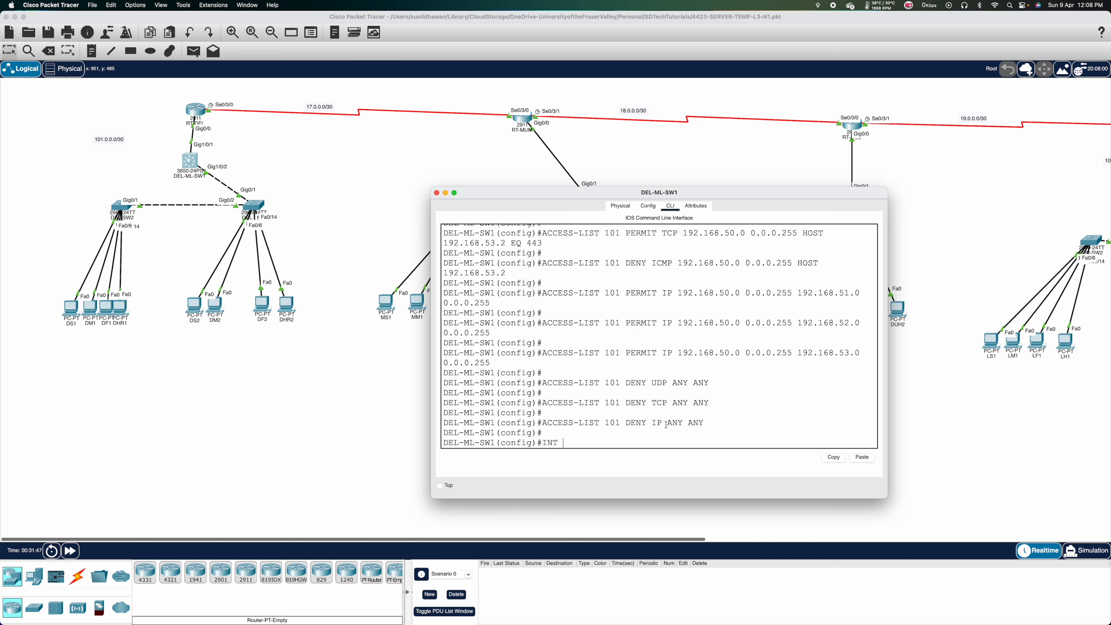
text(VLAN 50)
key(Return)
text(IP ACC)
key(Tab)
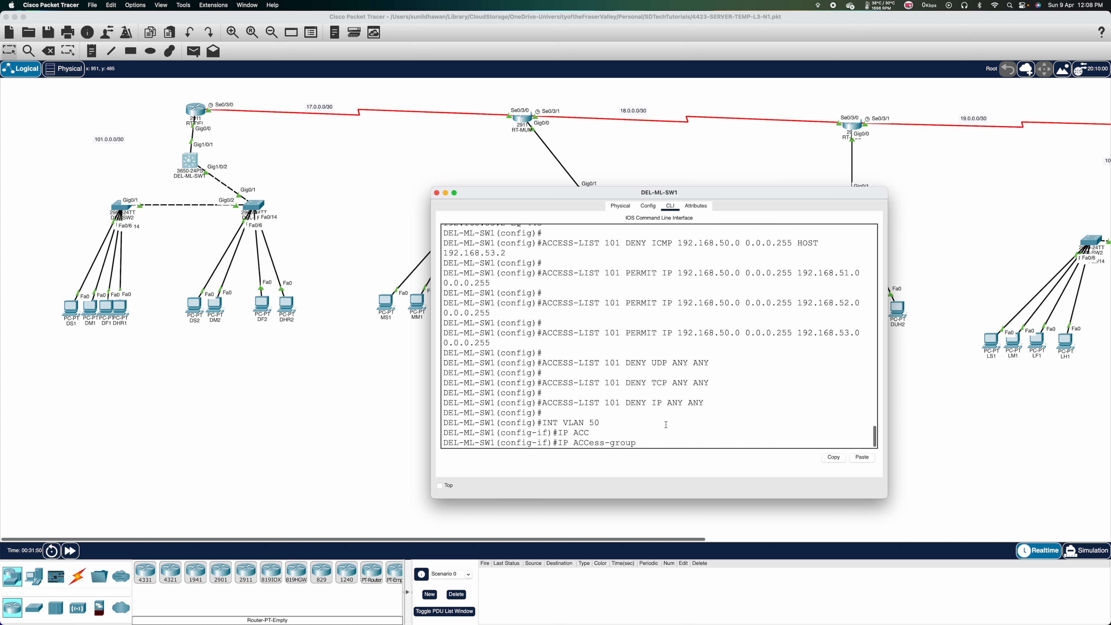
text(101 IN)
key(Return)
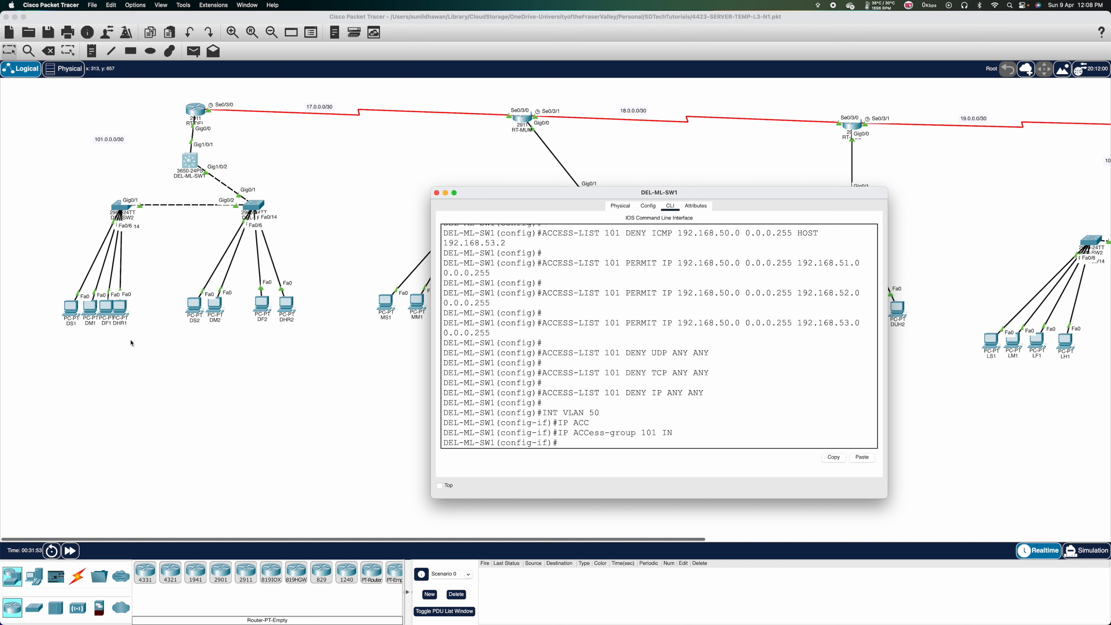
Step: Ping 200.80.90.100 from the command prompt of PC DM1 and close the prompt
click(91, 306)
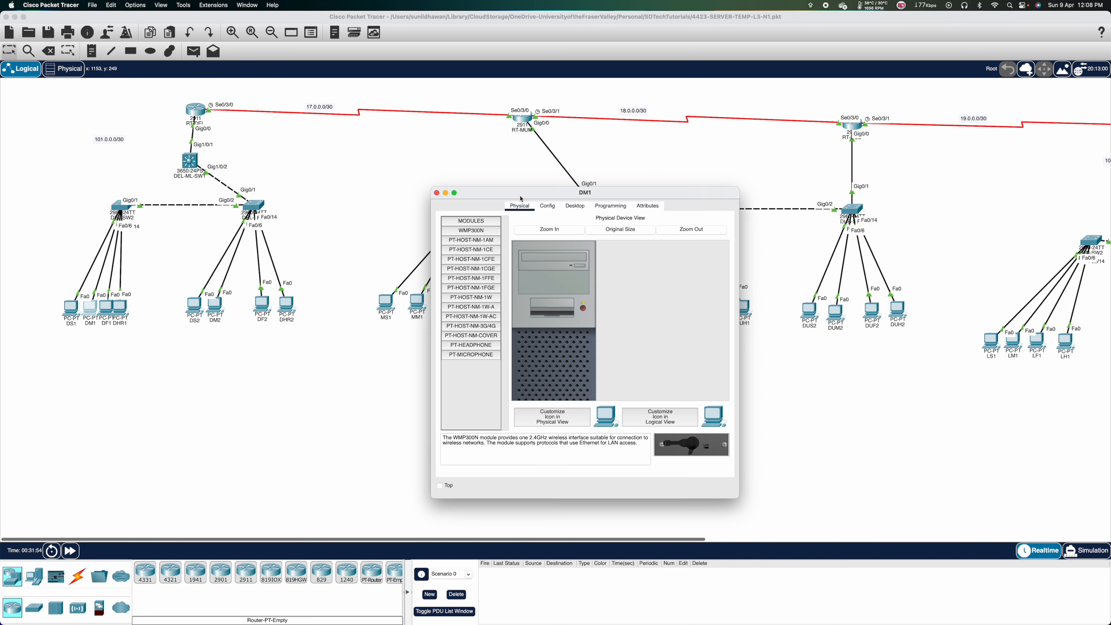
click(570, 208)
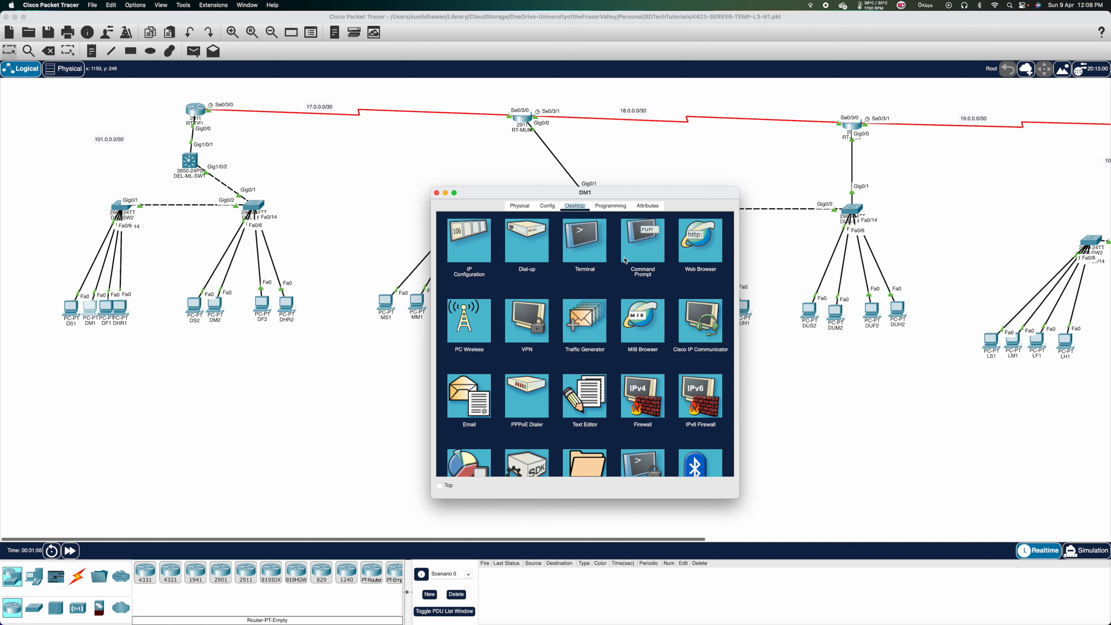
click(641, 243)
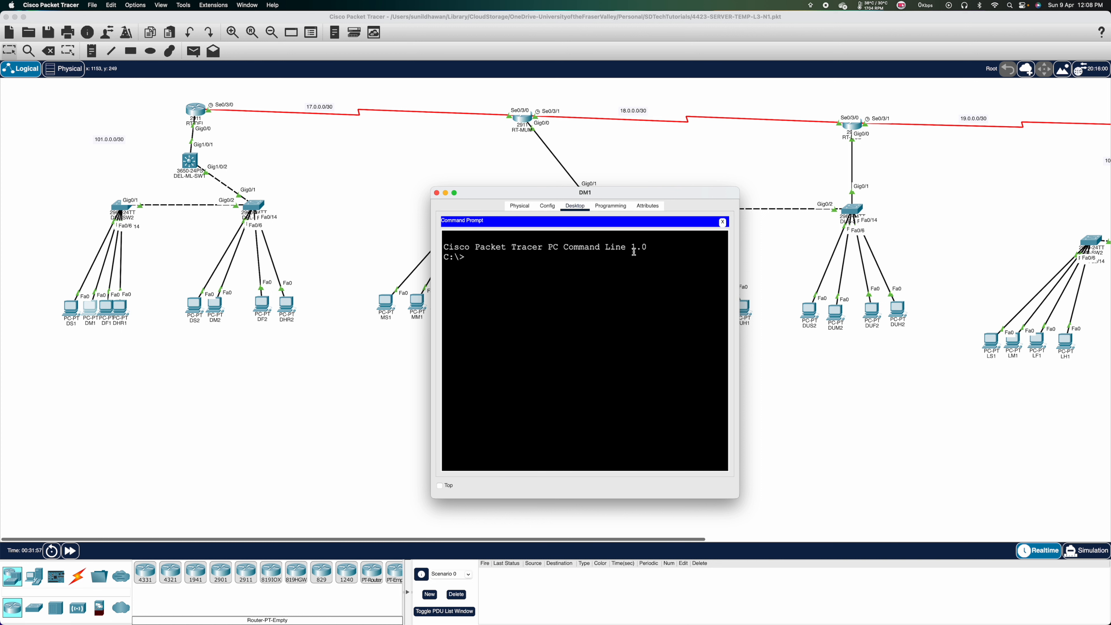
text(PING 200.80.89)
key(BackSpace)
key(BackSpace)
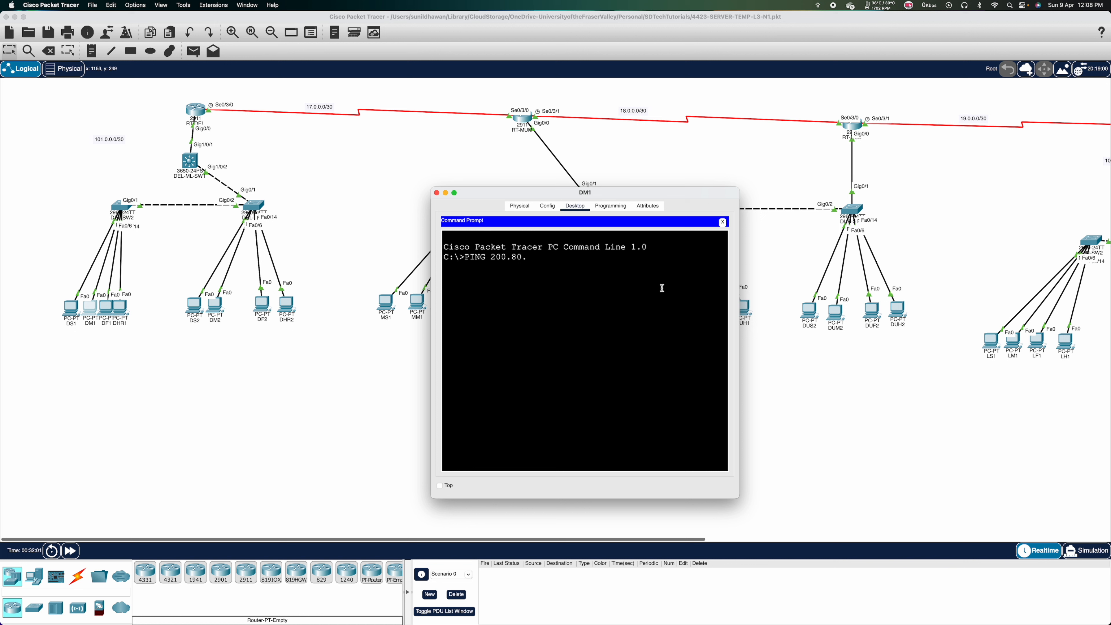
text(90.10)
text(0)
key(Return)
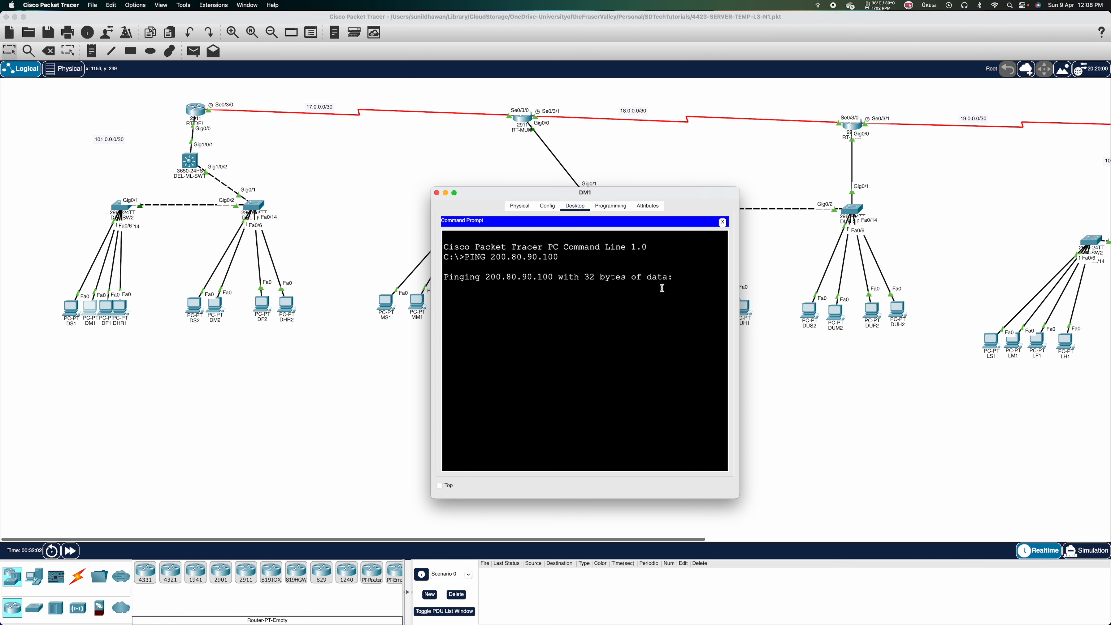
click(723, 222)
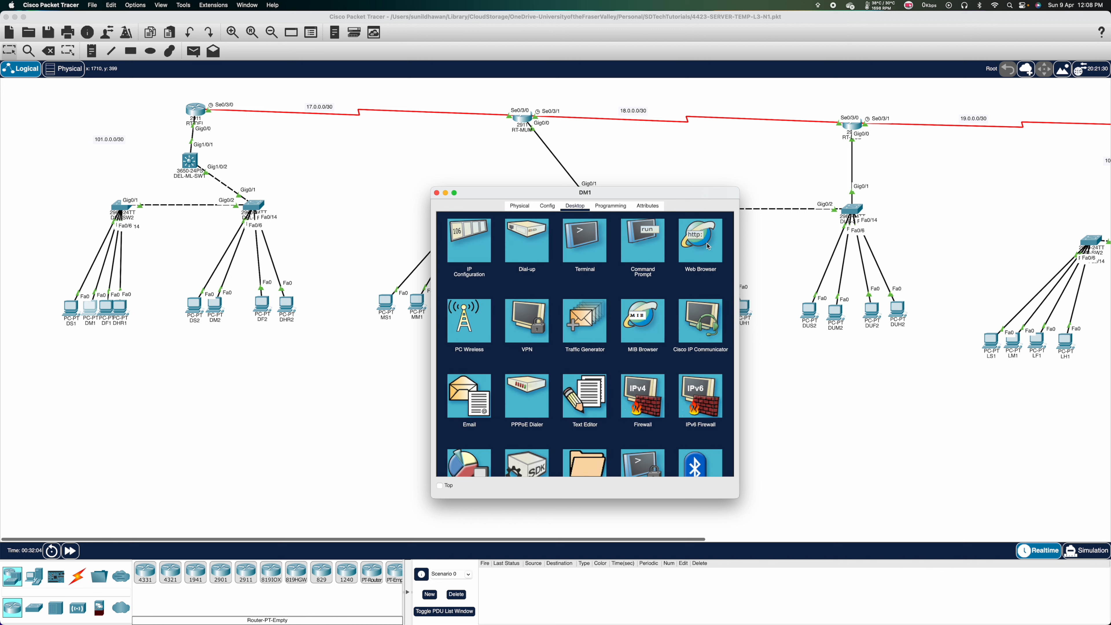
Step: Load APPLE.COM in the web browser of PC DM1 and close the DM1 window
click(709, 247)
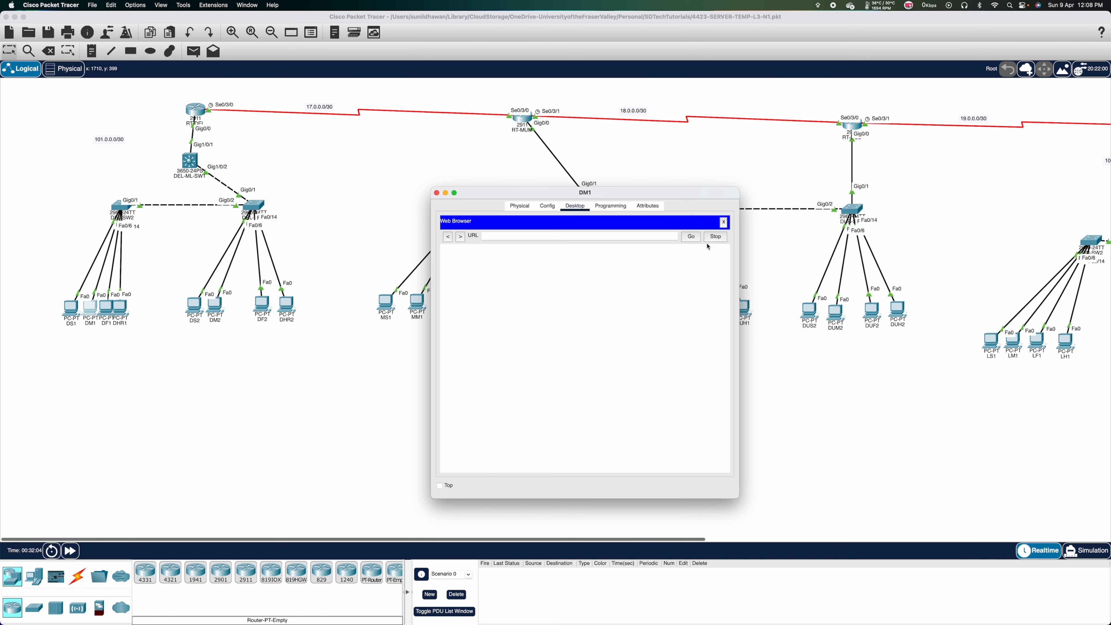
click(611, 236)
text(APPLE.COM)
key(Return)
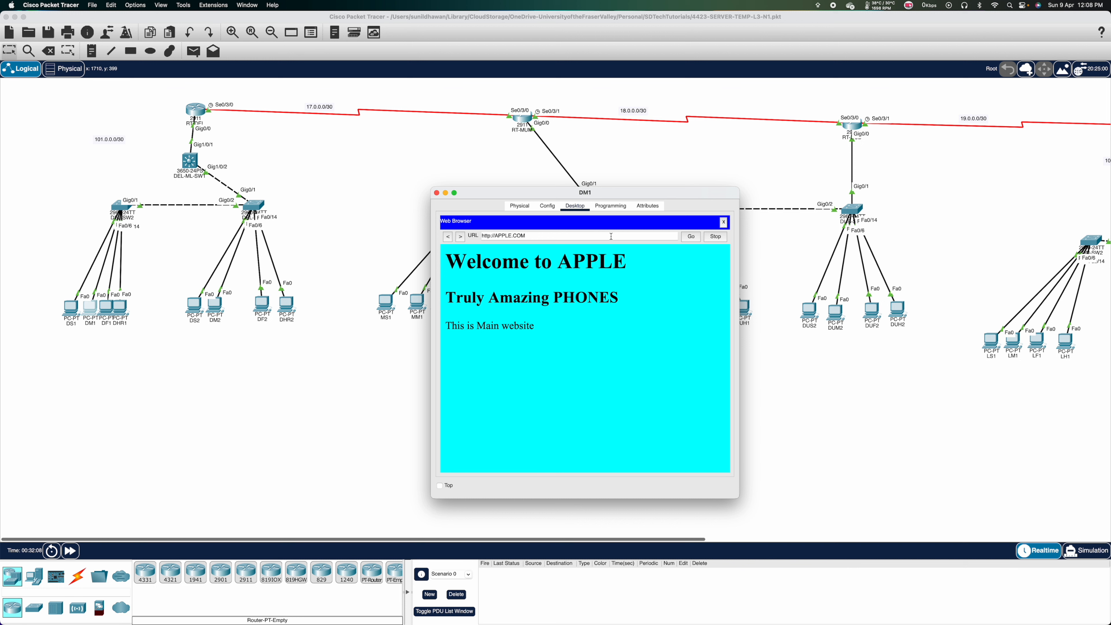
click(436, 193)
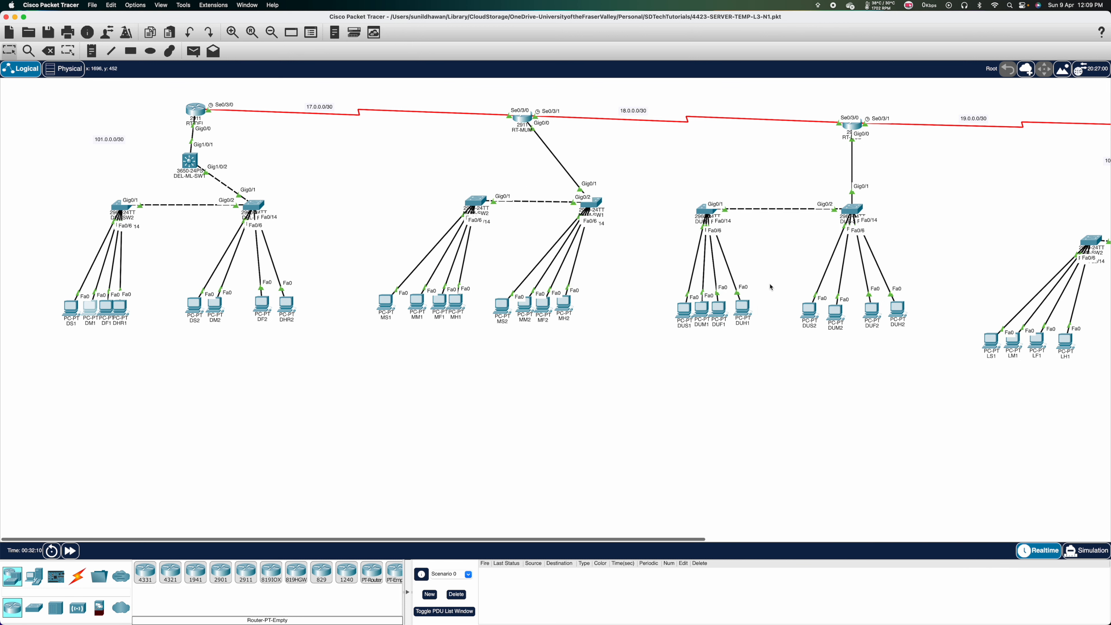
Step: Switch to Word and paste a copy of the ACCESS-LIST 101 Marketing block below the existing one
key(super+Tab)
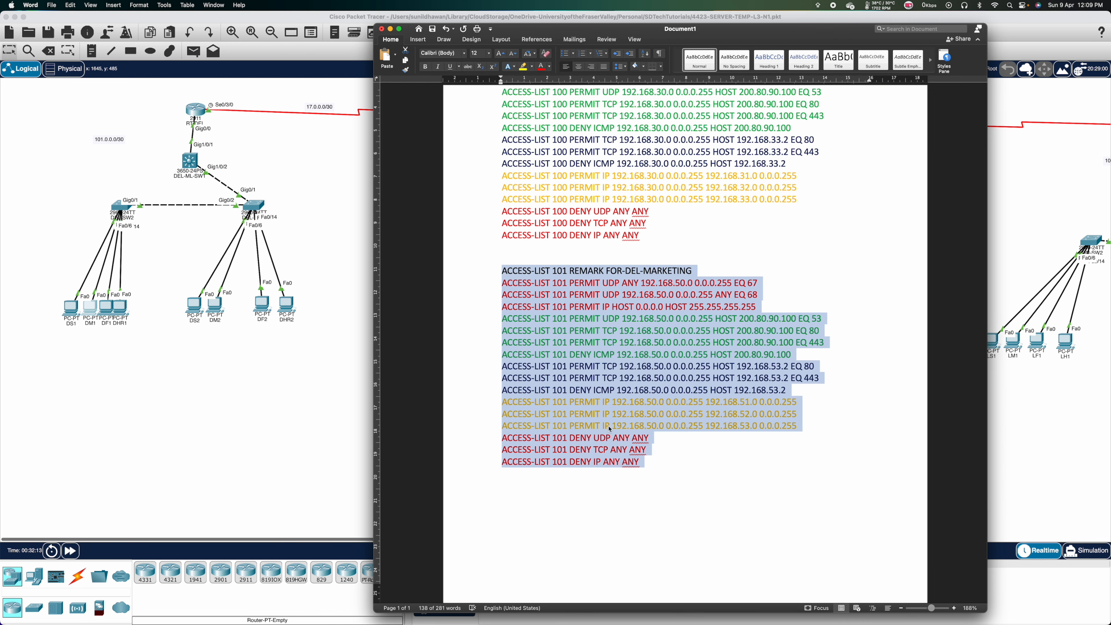
scroll(705, 447, down, 2)
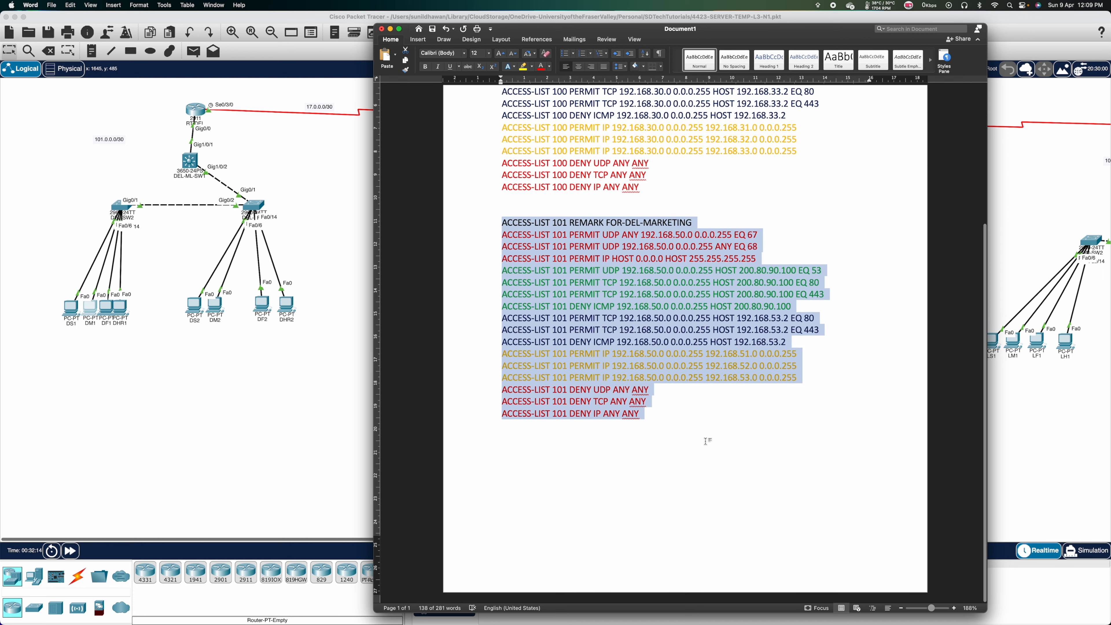
click(680, 456)
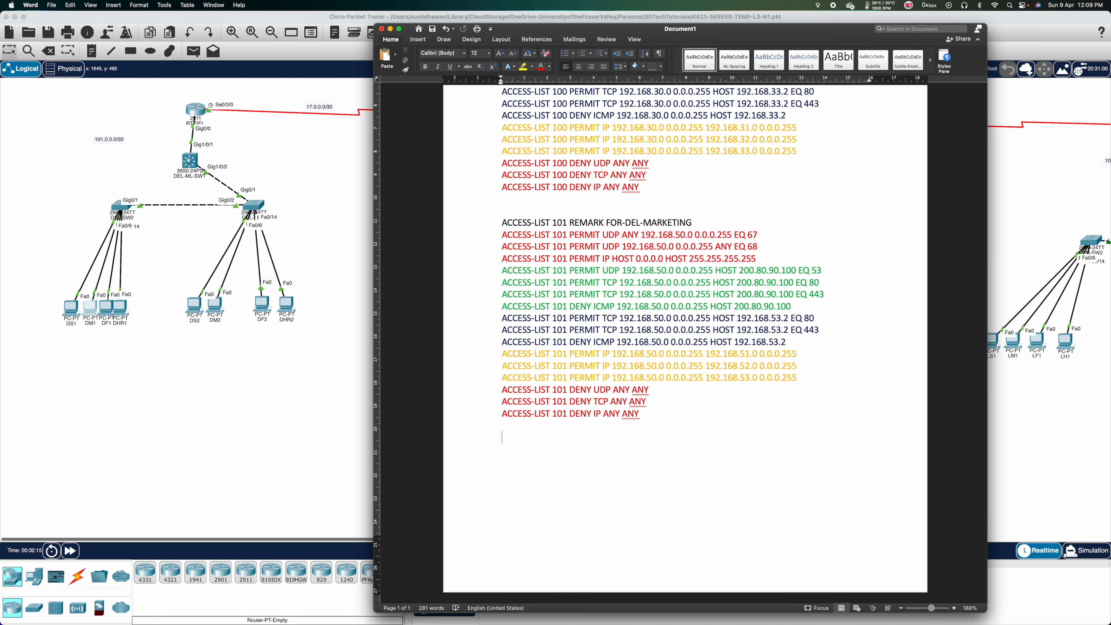
text(ACCESS-LIST 101 REMARK FOR-DEL-MARKETING ACCESS-LIST 101 PERMIT UDP ANY 192.168.50.0 0.0.0.255 EQ 67 ACCESS-LIST 101 PERMIT UDP 192.168.50.0 0.0.0.255 ANY EQ 68 ACCESS-LIST 101 PERMIT IP HOST 0.0.0.0 HOST 255.255.255.255 ACCESS-LIST 101 PERMIT UDP 192.168.50.0 0.0.0.255 HOST 200.80.90.100 EQ 53 ACCESS-LIST 101 PERMIT TCP 192.168.50.0 0.0.0.255 HOST 200.80.90.100 EQ 80 ACCESS-LIST 101 PERMIT TCP 192.168.50.0 0.0.0.255 HOST 200.80.90.100 EQ 443 ACCESS-LIST 101 DENY ICMP 192.168.50.0 0.0.0.255 HOST 200.80.90.100 ACCESS-LIST 101 PERMIT TCP 192.168.50.0 0.0.0.255 HOST 192.168.53.2 EQ 80 ACCESS-LIST 101 PERMIT TCP 192.168.50.0 0.0.0.255 HOST 192.168.53.2 EQ 443 ACCESS-LIST 101 DENY ICMP 192.168.50.0 0.0.0.255 HOST 192.168.53.2 ACCESS-LIST 101 PERMIT IP 192.168.50.0 0.0.0.255 192.168.51.0 0.0.0.255 ACCESS-LIST 101 PERMIT IP 192.168.50.0 0.0.0.255 192.168.52.0 0.0.0.255 ACCESS-LIST 101 PERMIT IP 192.168.50.0 0.0.0.255 192.168.53.0 0.0.0.255 ACCESS-LIST 101 DENY UDP ANY ANY ACCESS-LIST 101 DENY TCP ANY ANY ACCESS-LIST 101 DENY IP ANY ANY)
scroll(646, 262, down, 3)
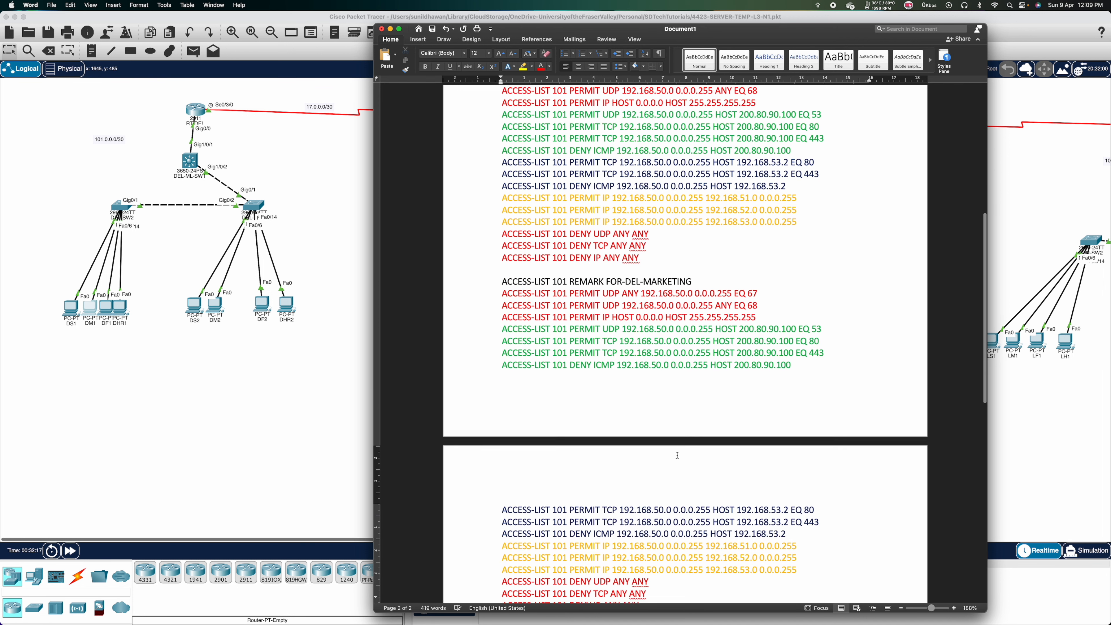
Step: Insert blank lines above the pasted Marketing block so that it starts at the head of page 2
click(654, 290)
key(Return)
key(Return)
key(Return)
key(Return)
key(Return)
key(Return)
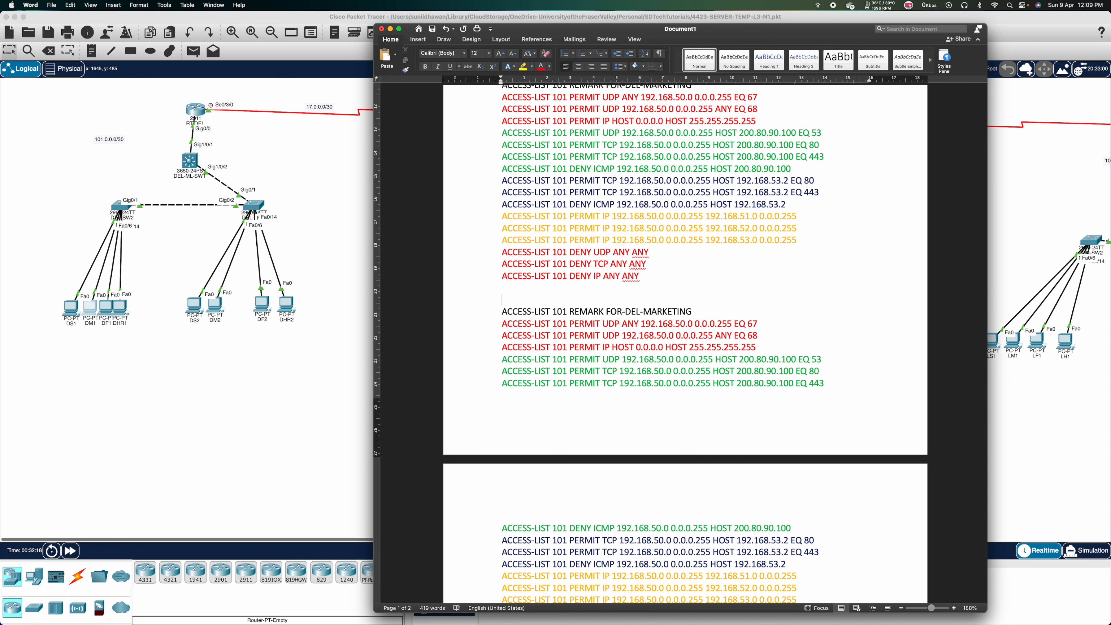
key(Return)
key(Return)
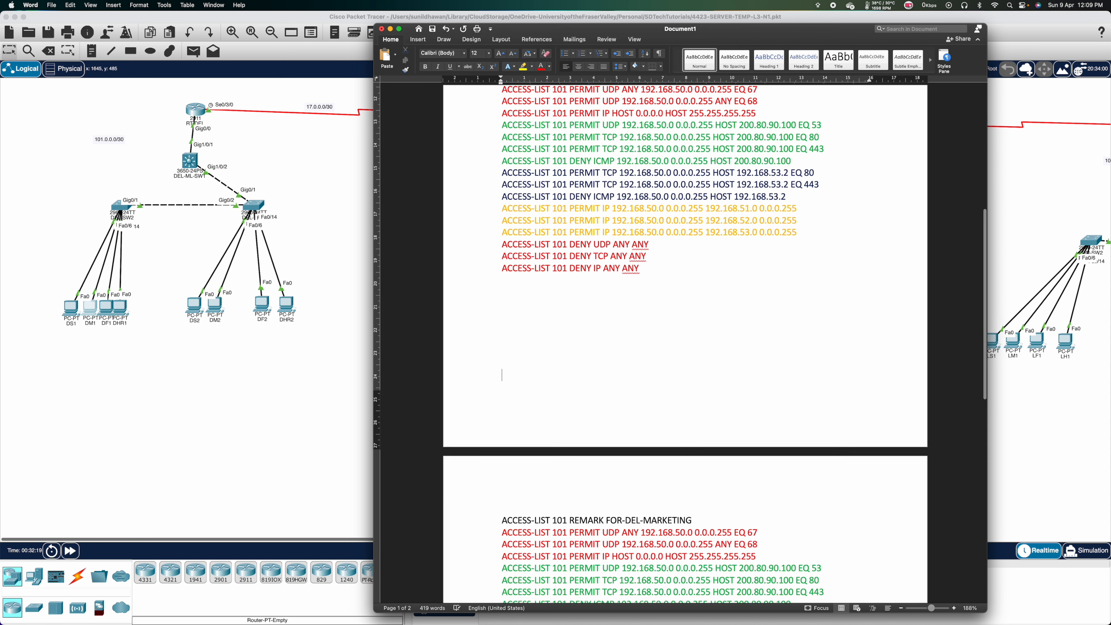
Step: Change the remark of the copied block on page 2 to FOR-DEL-FINANCE
scroll(819, 216, down, 5)
click(695, 275)
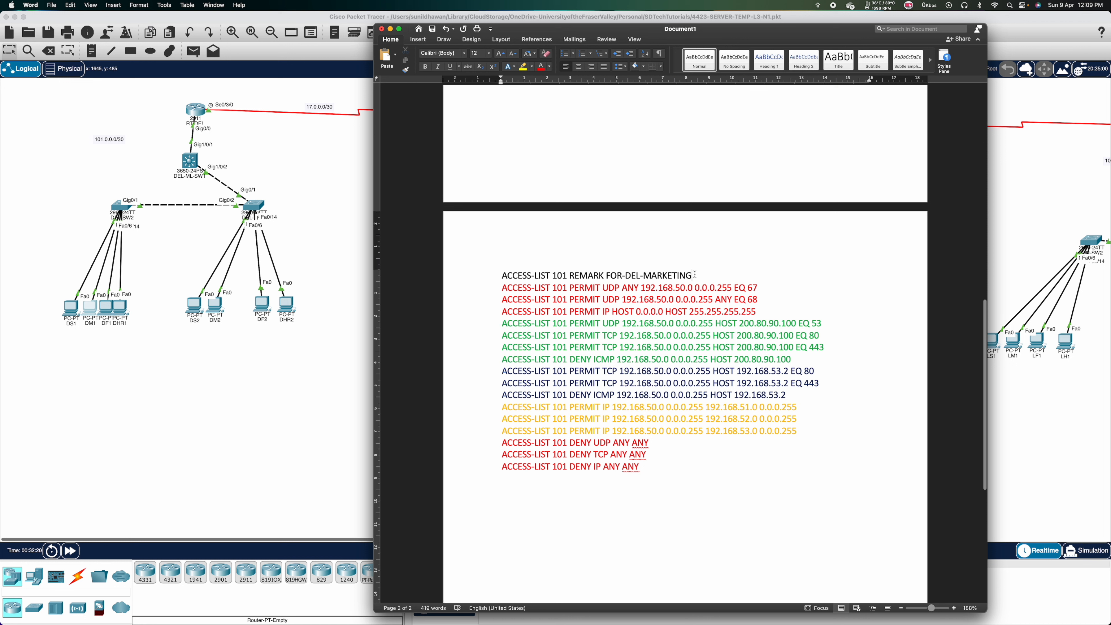
key(BackSpace)
key(BackSpace)
key(BackSpace)
key(BackSpace)
key(BackSpace)
key(BackSpace)
key(BackSpace)
key(BackSpace)
key(BackSpace)
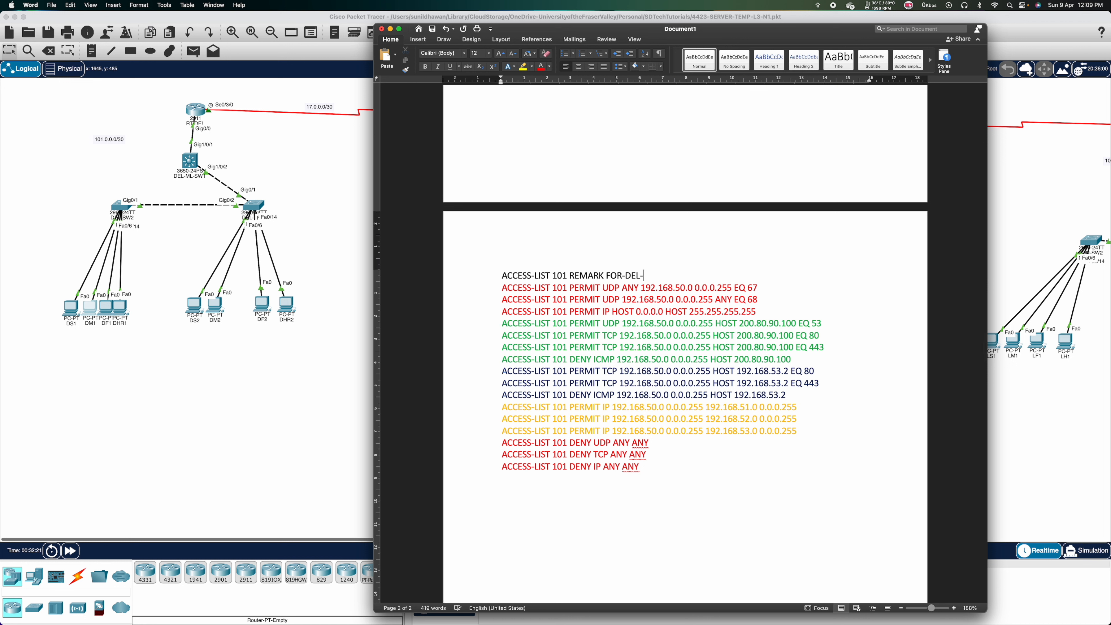
text(FINANCE)
Step: Set the Finance block's network to 192.168.70.0 in the two PERMIT UDP lines for EQ 67 and EQ 68
key(BackSpace)
text(7)
key(Down)
key(BackSpace)
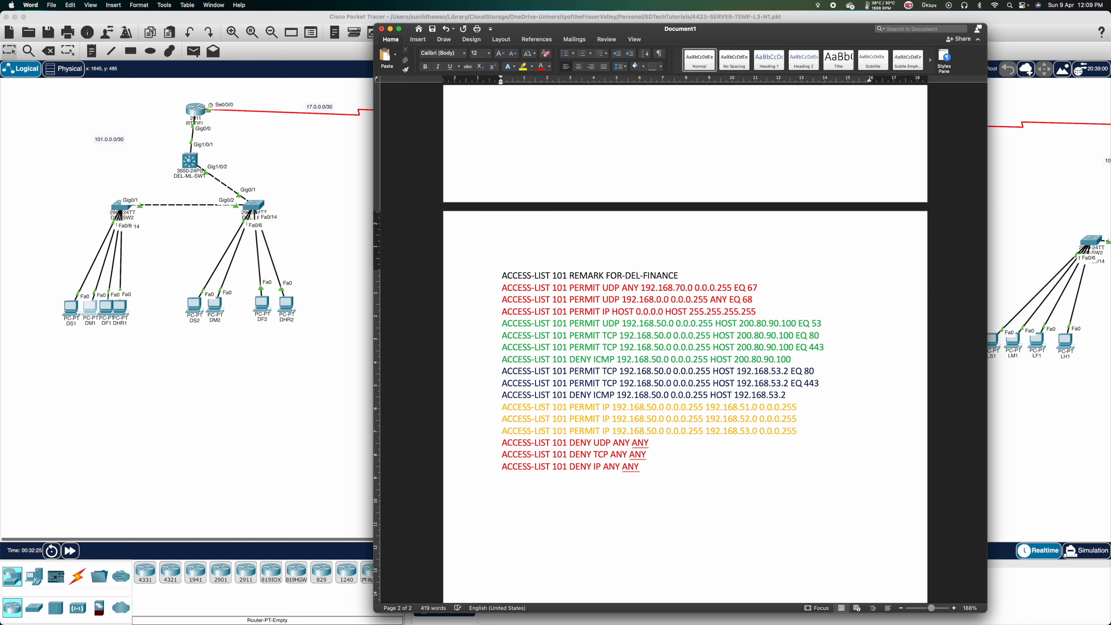
text(7)
key(Down)
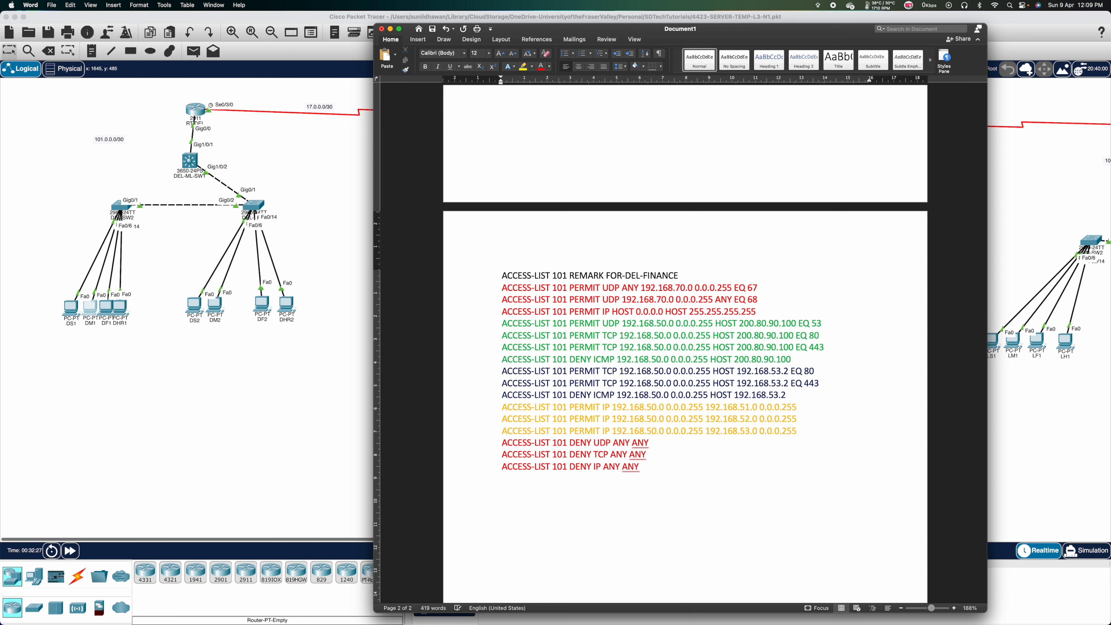
Step: Set the source network to 192.168.70.0 in the four Finance lines that target HOST 200.80.90.100
key(BackSpace)
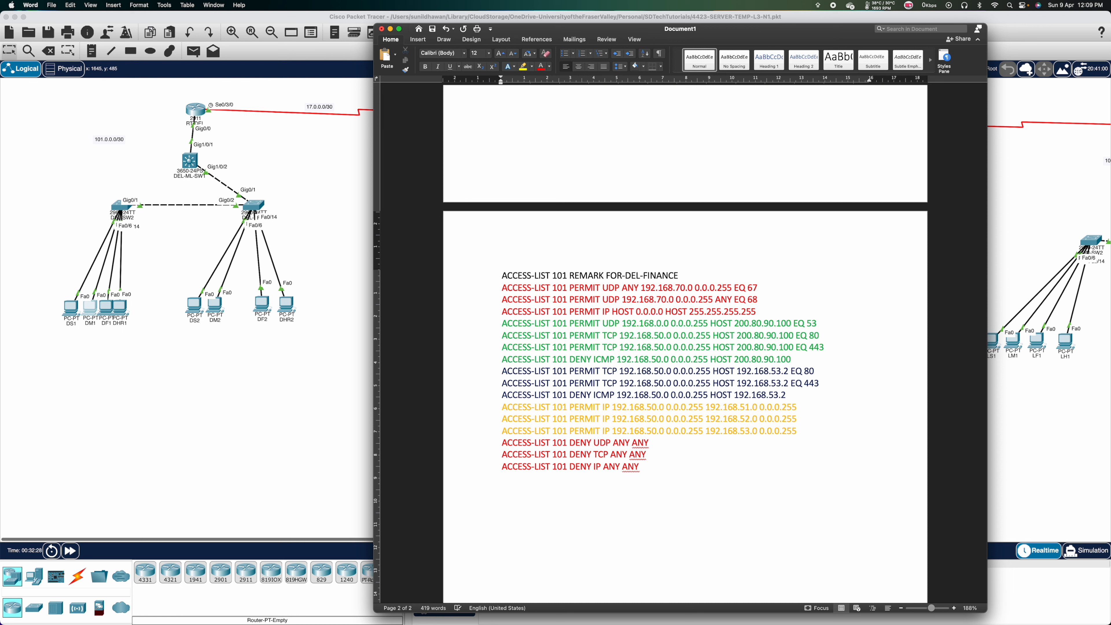
text(7)
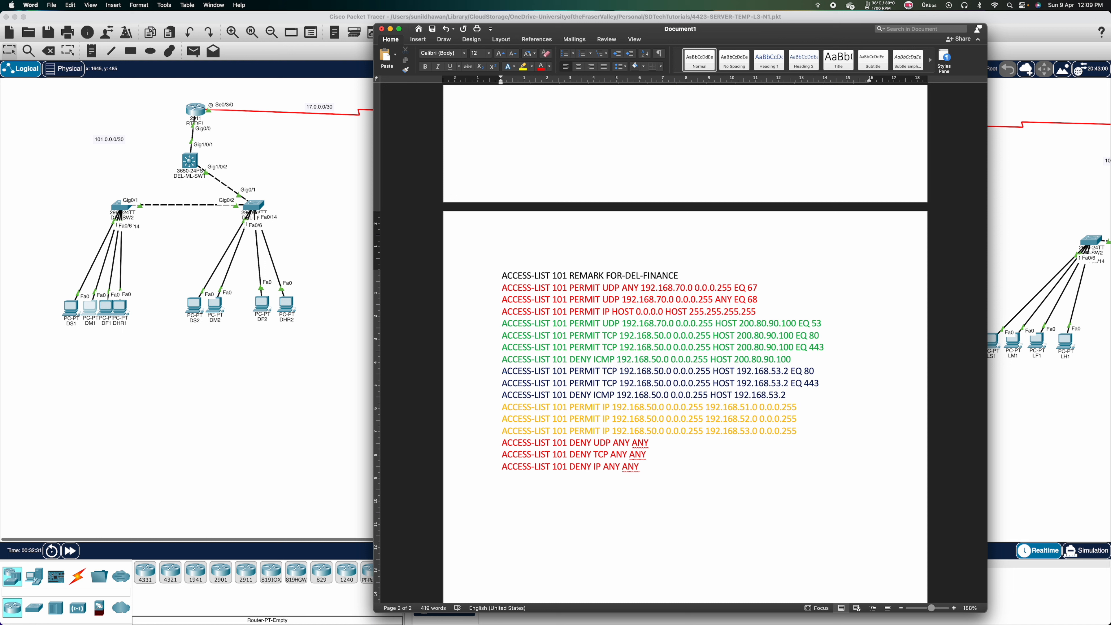
key(Delete)
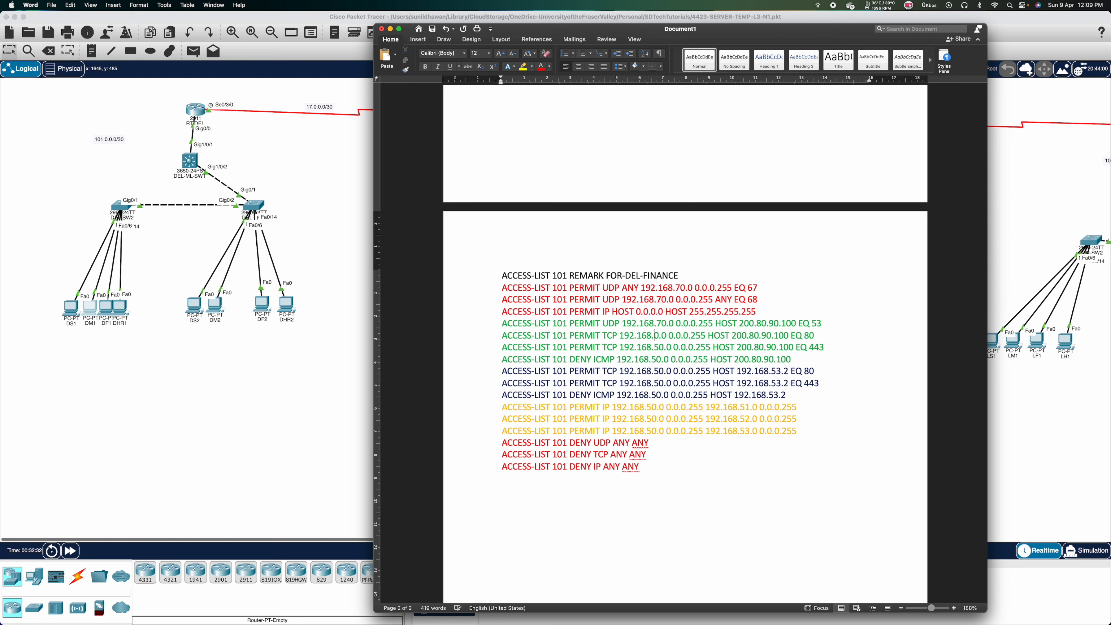
text(7)
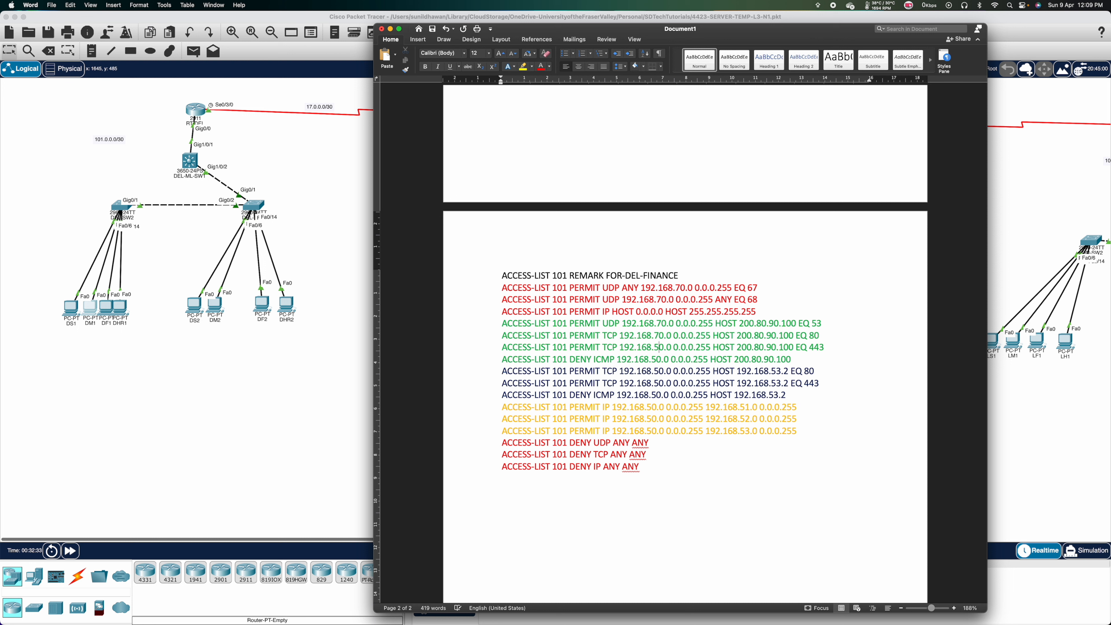
key(BackSpace)
text(7)
key(BackSpace)
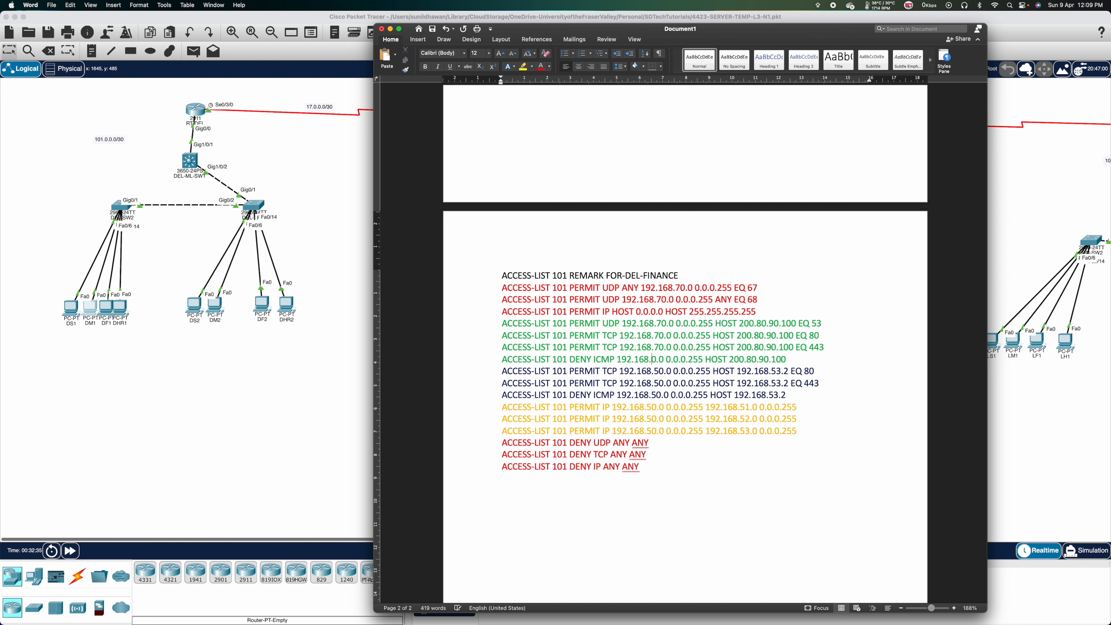
text(7)
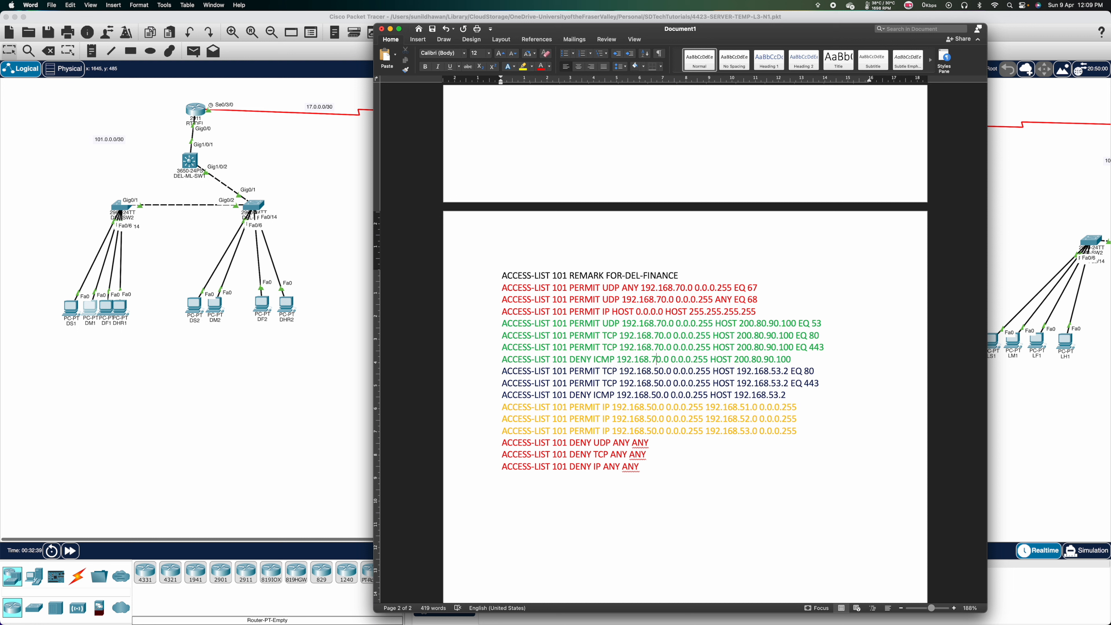
Step: In the Finance PERMIT TCP lines for the 192.168.53.2 host, set the source network to 192.168.70.0 and the host to 192.168.73.2
key(BackSpace)
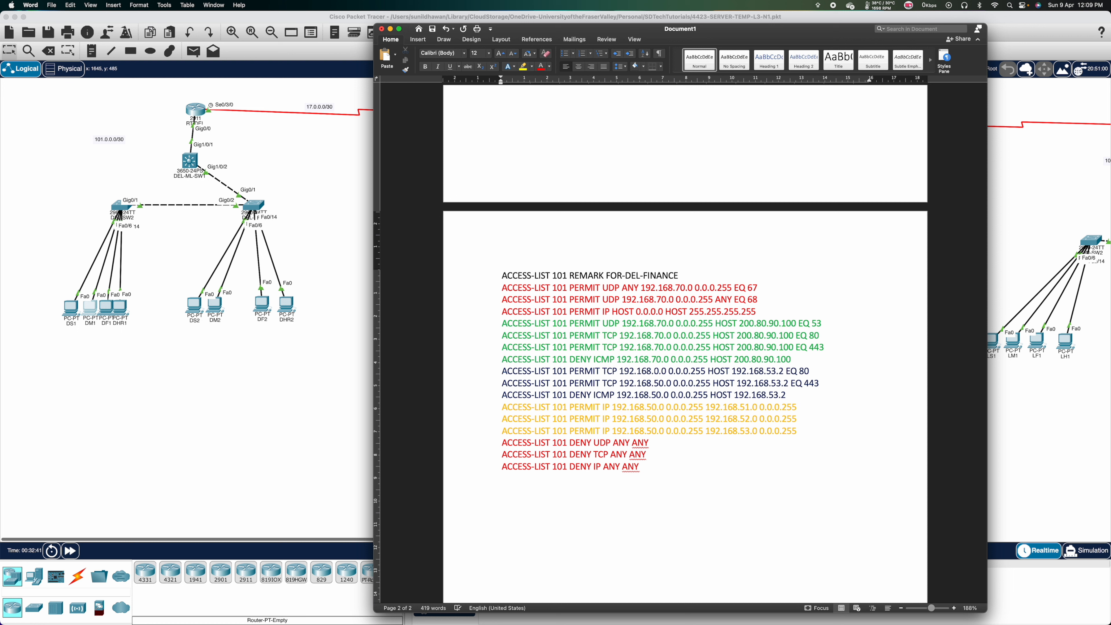
text(7)
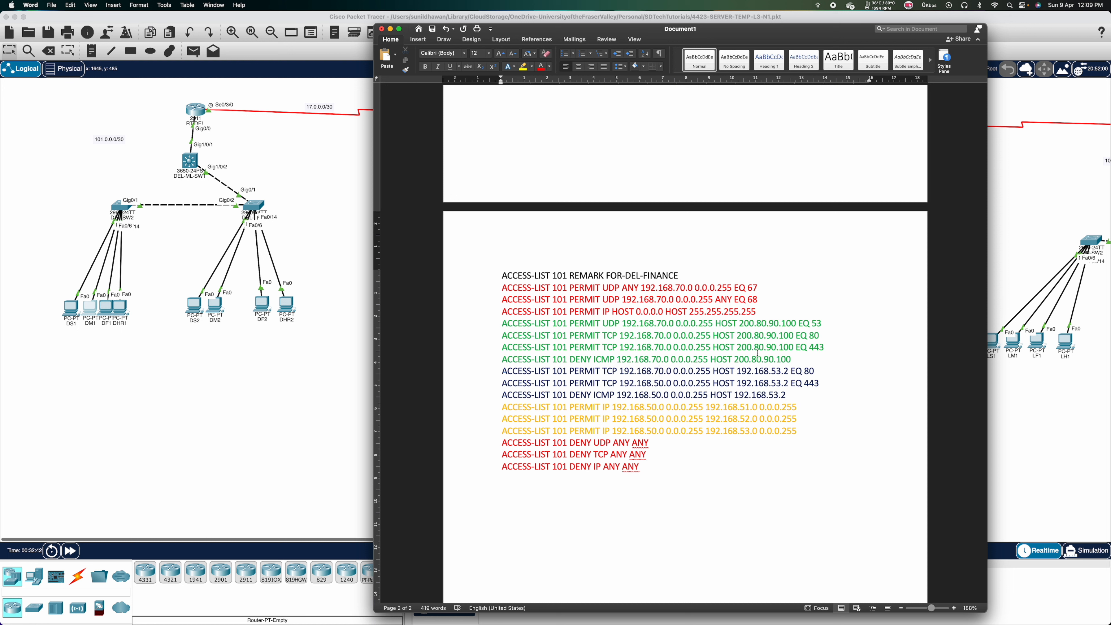
click(777, 371)
key(BackSpace)
text(7)
click(660, 383)
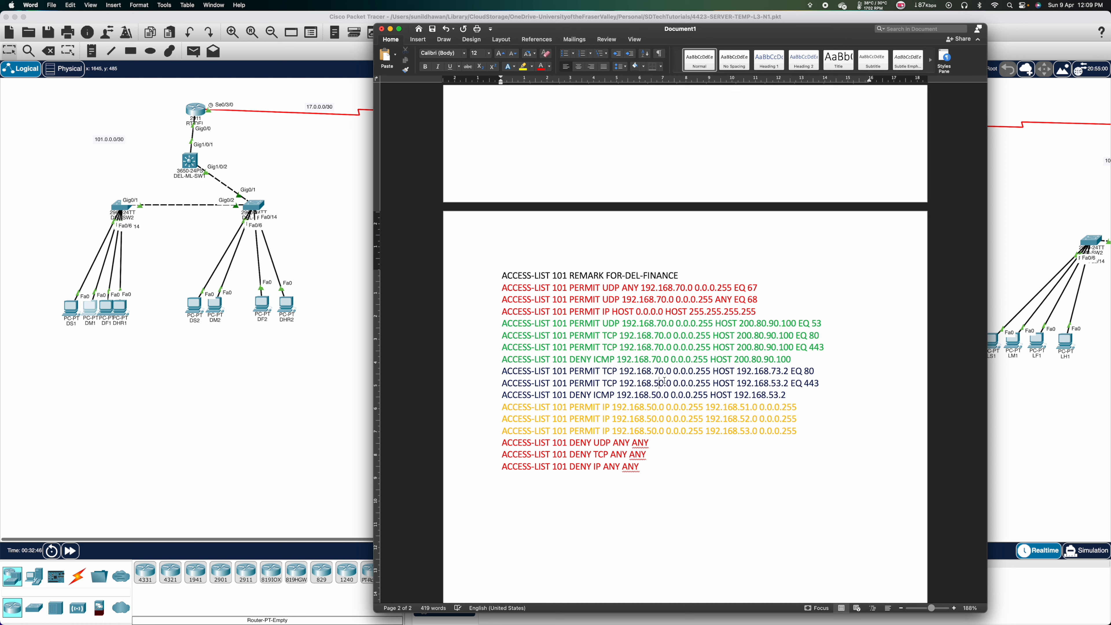
key(BackSpace)
text(7)
click(776, 383)
key(BackSpace)
text(7)
Step: In the Finance block's second DENY ICMP line, set the source network to 192.168.70.0 and the host to 192.168.73.2
click(658, 394)
key(BackSpace)
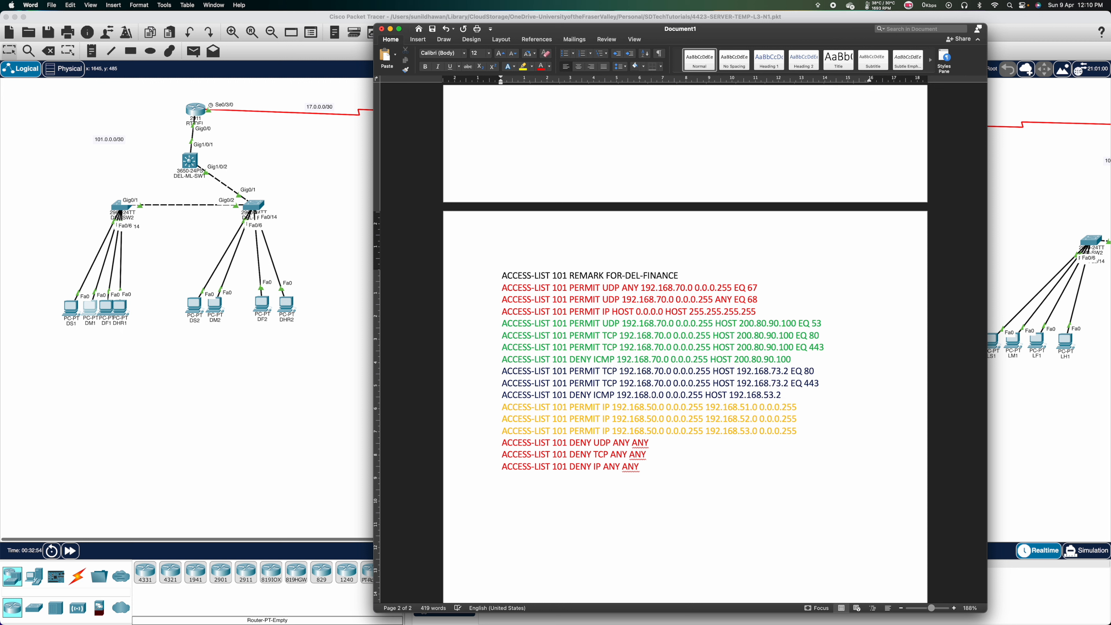
text(7)
click(772, 387)
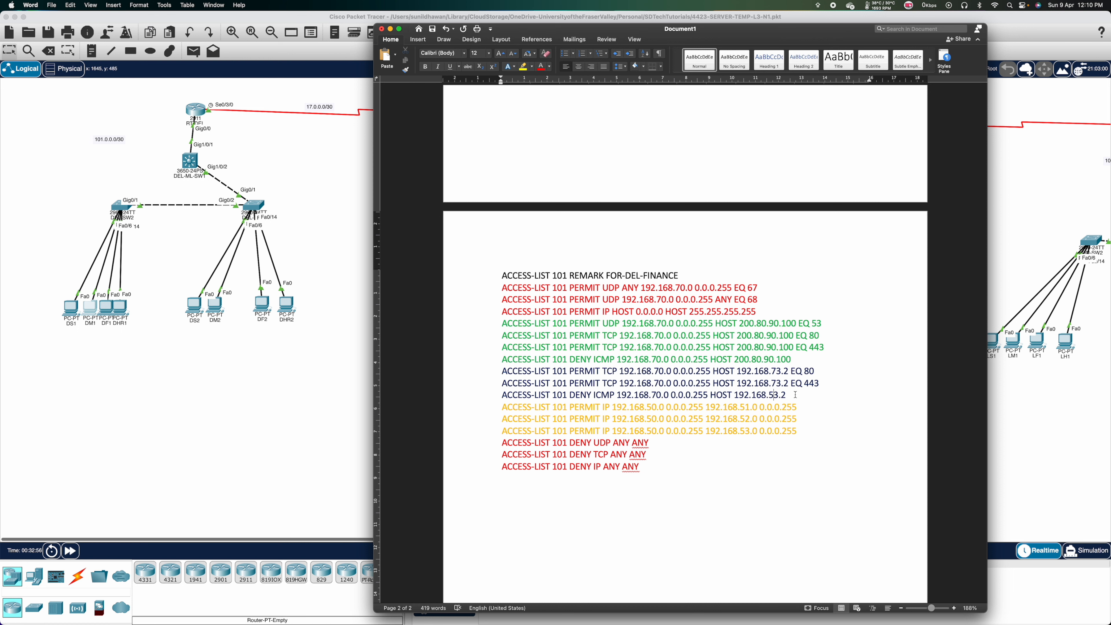
key(BackSpace)
text(7)
Step: Set the source network to 192.168.70.0 in the three PERMIT IP lines at the end of the Finance block
scroll(652, 345, down, 3)
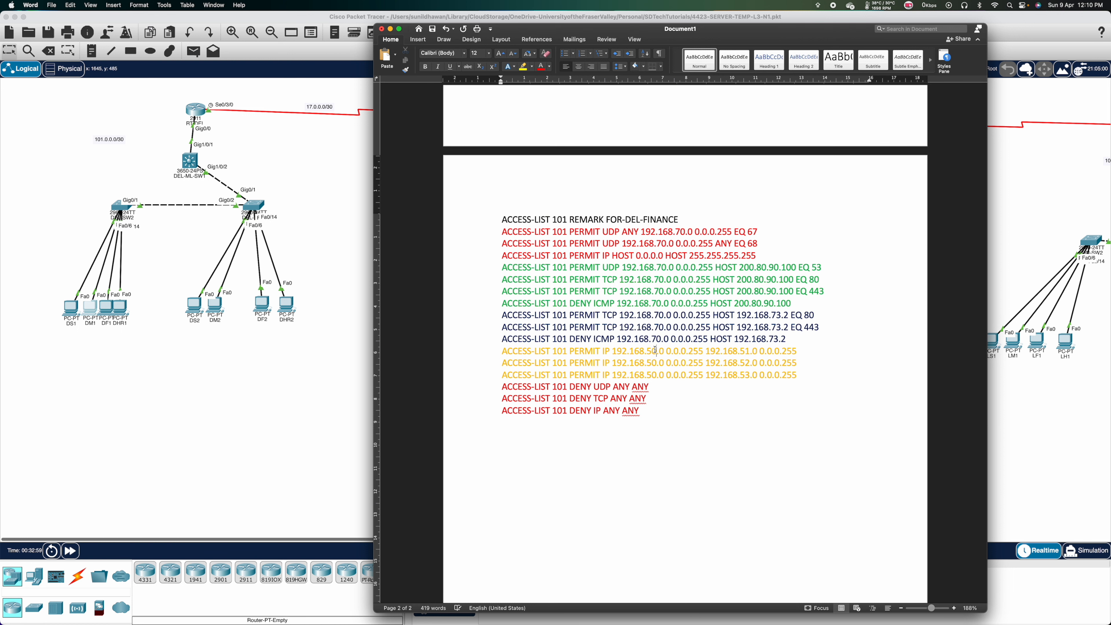
key(BackSpace)
text(7)
key(BackSpace)
text(7)
key(Down)
key(BackSpace)
text(7)
Step: Change the destination networks of the three Finance PERMIT IP lines to 192.168.71.0, 192.168.72.0 and 192.168.73.0
click(749, 351)
key(BackSpace)
key(Page_Down)
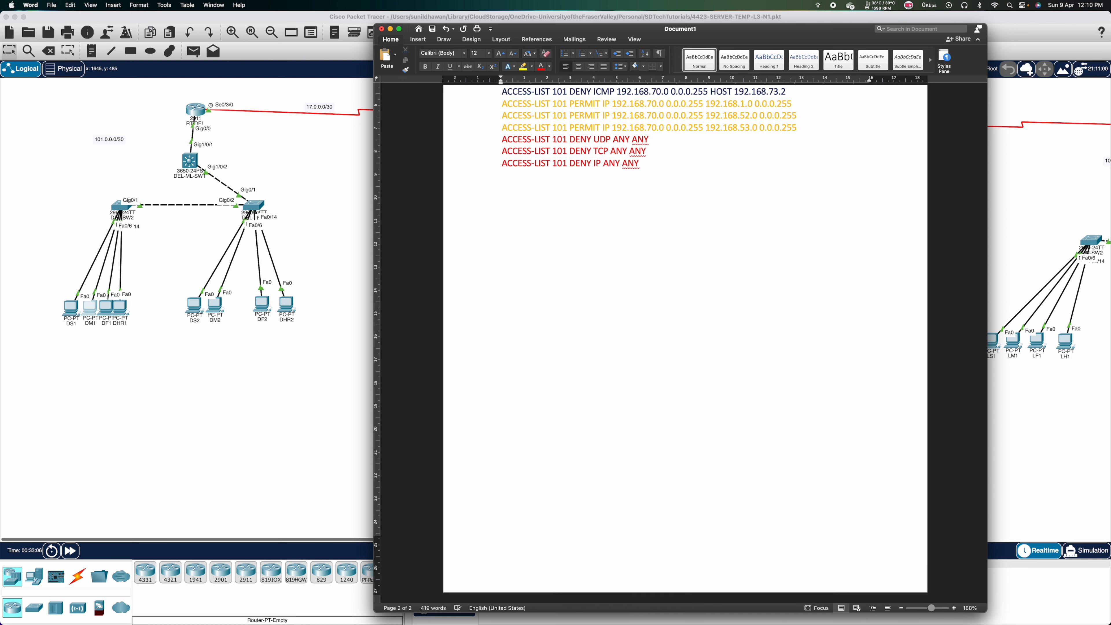
scroll(748, 370, up, 15)
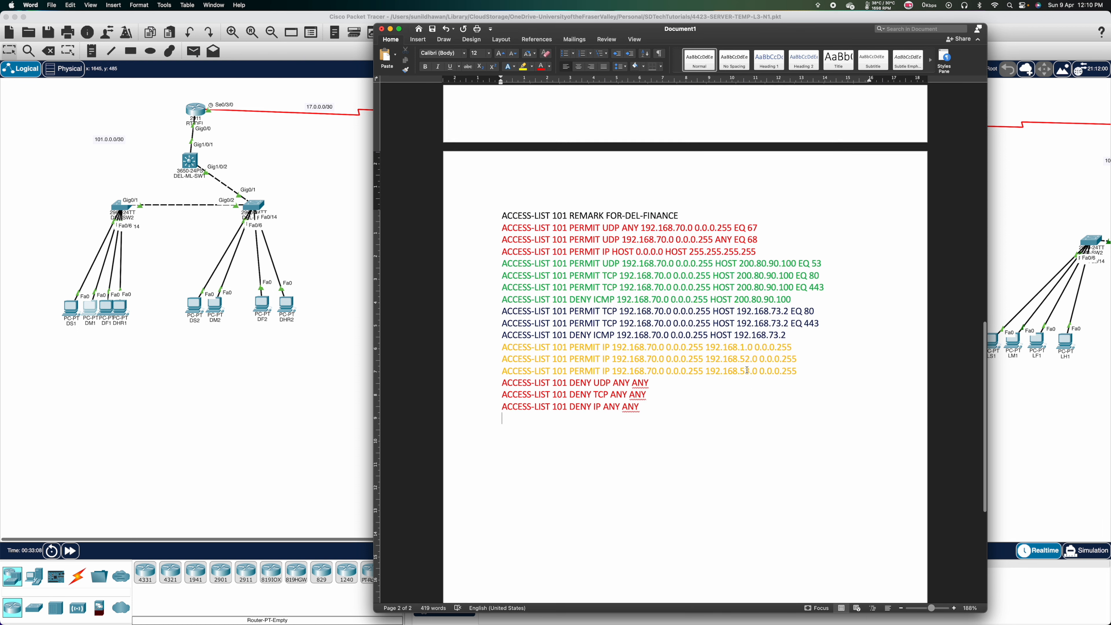
scroll(747, 370, down, 12)
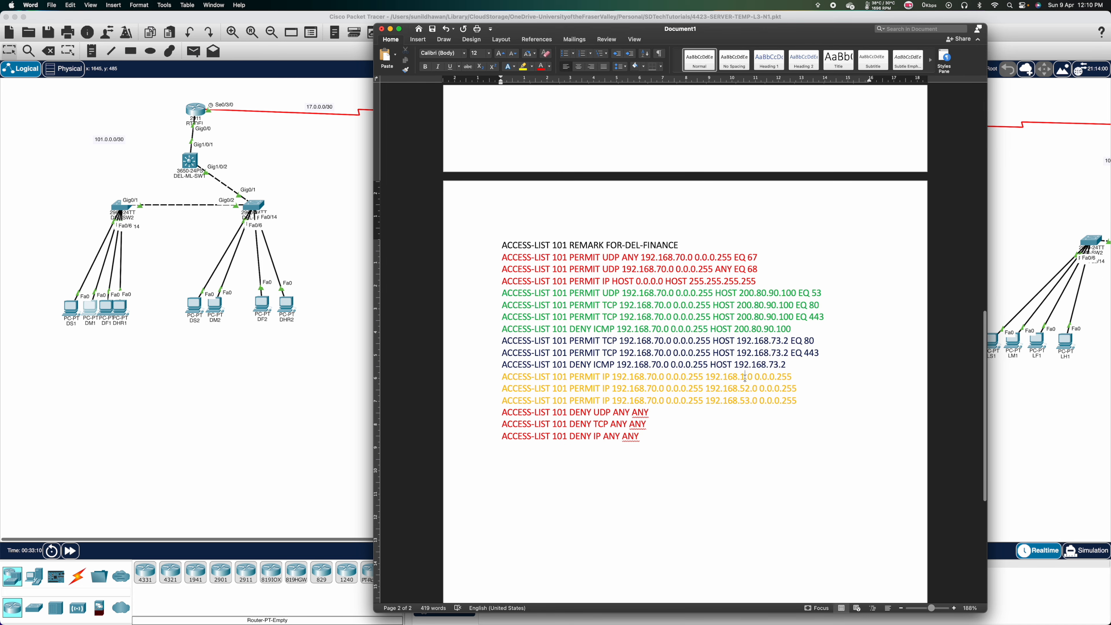
text(7)
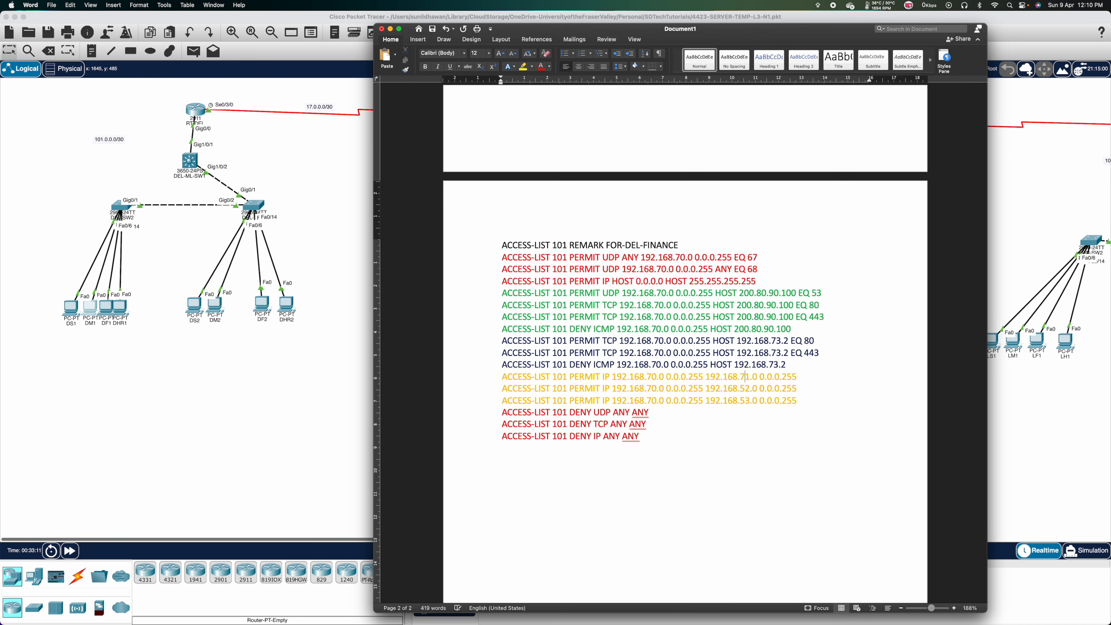
key(Down)
key(BackSpace)
text(7)
key(Down)
key(BackSpace)
text(7)
drag(707, 459, 479, 251)
click(285, 227)
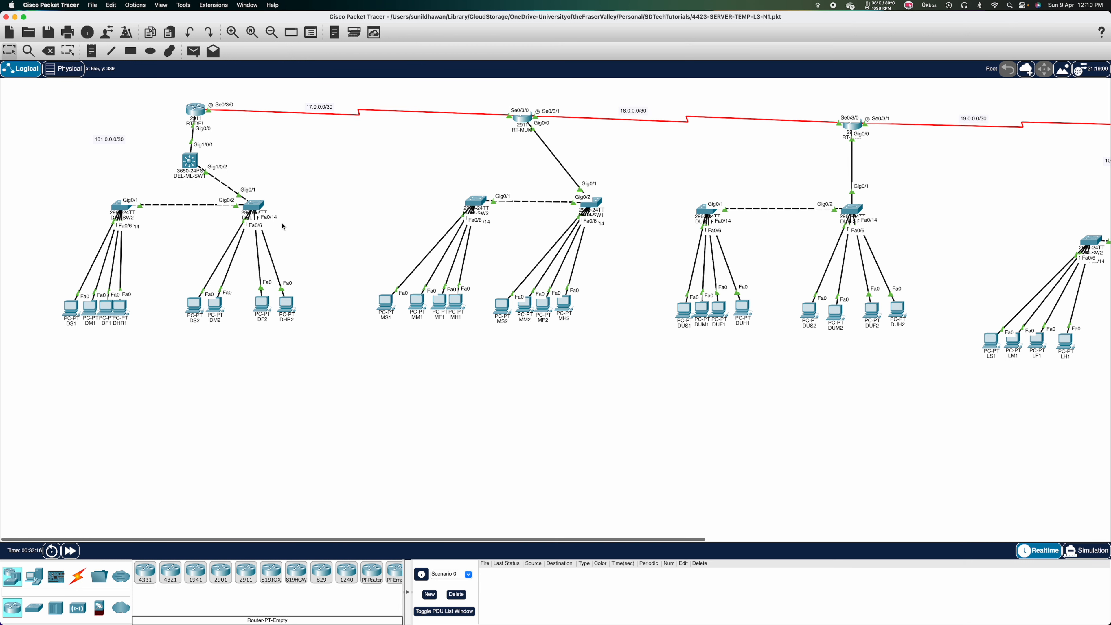
click(189, 170)
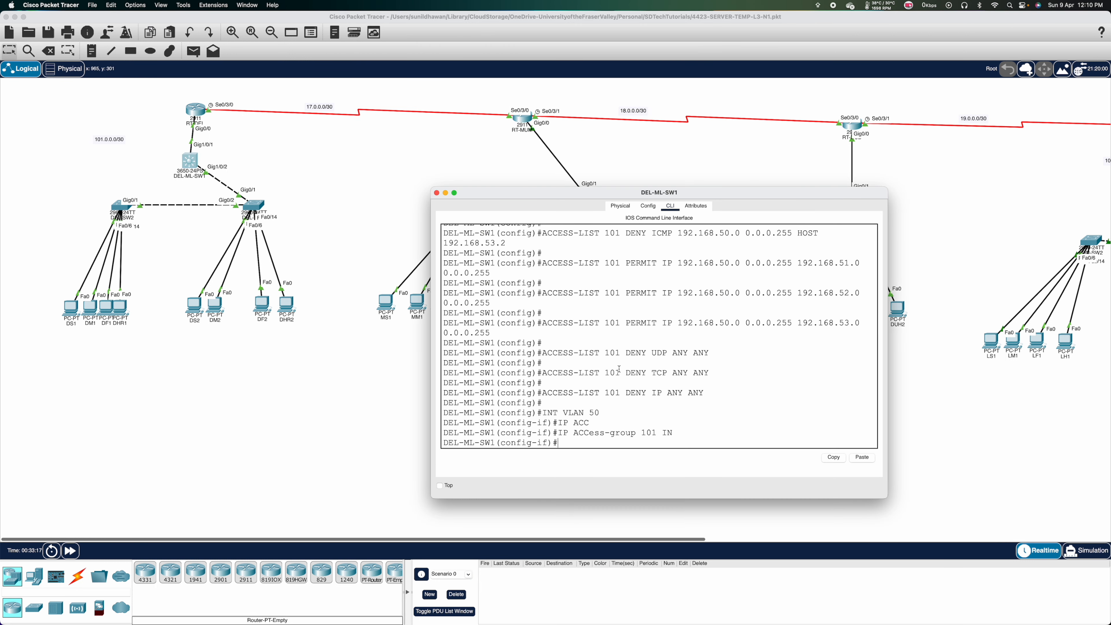
key(super+Tab)
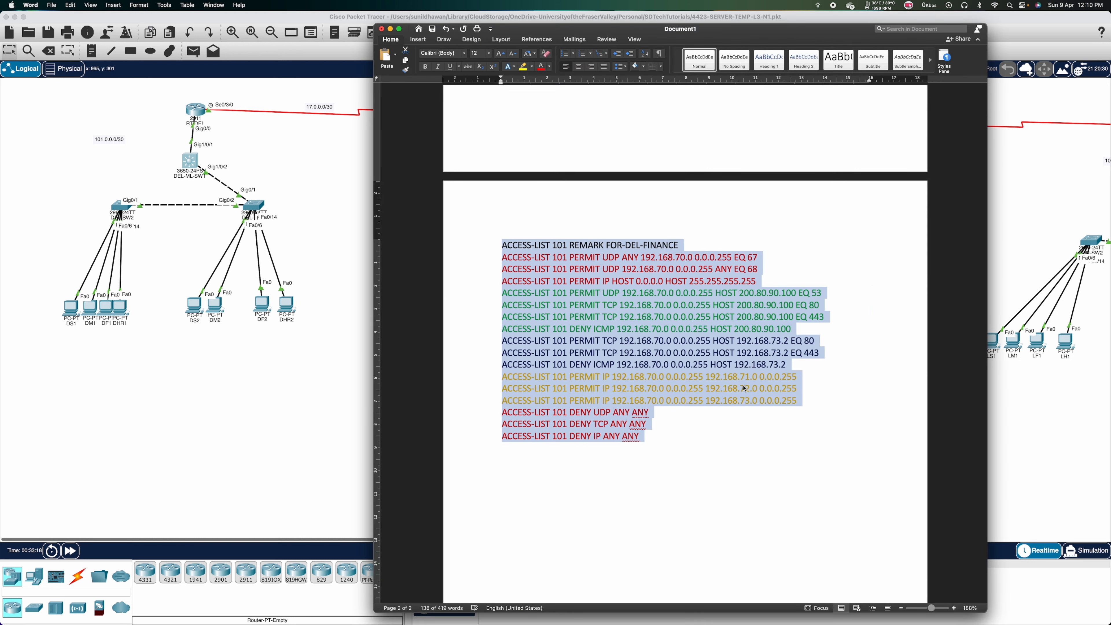
Step: Renumber every line of the Finance block, from the remark to DENY IP ANY ANY, to access list 102
click(567, 245)
key(BackSpace)
text(2)
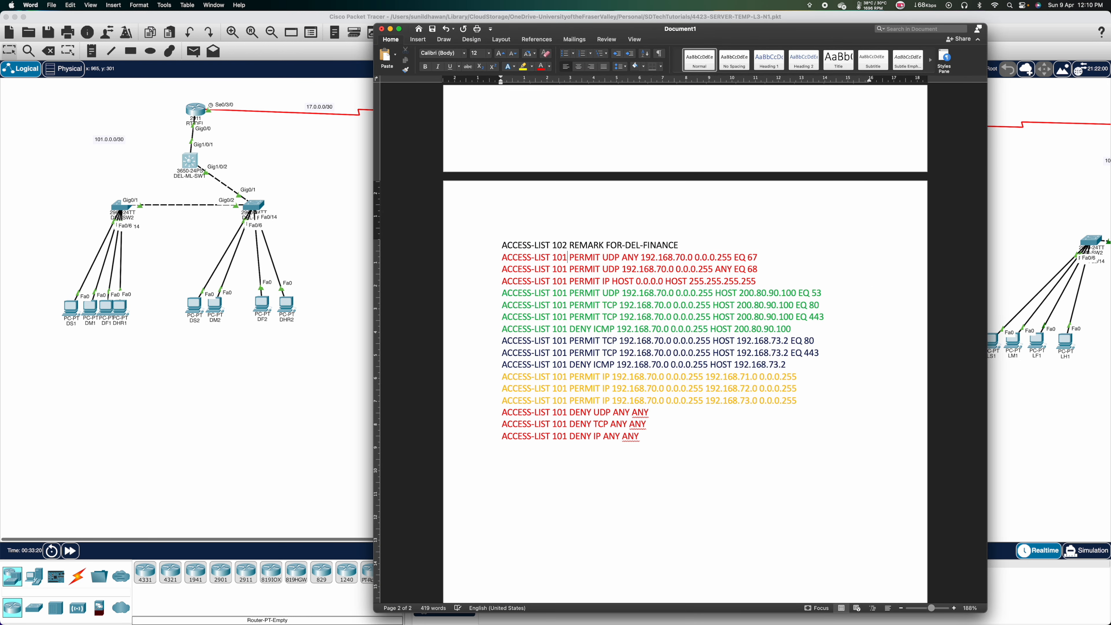
key(Down)
key(BackSpace)
text(2)
key(Down)
key(BackSpace)
text(2)
key(Down)
key(BackSpace)
text(2)
key(Down)
key(BackSpace)
text(2)
key(Down)
key(Down)
key(BackSpace)
text(2)
key(Down)
key(BackSpace)
text(2)
key(Down)
key(BackSpace)
text(2)
key(Down)
key(Down)
key(BackSpace)
text(2)
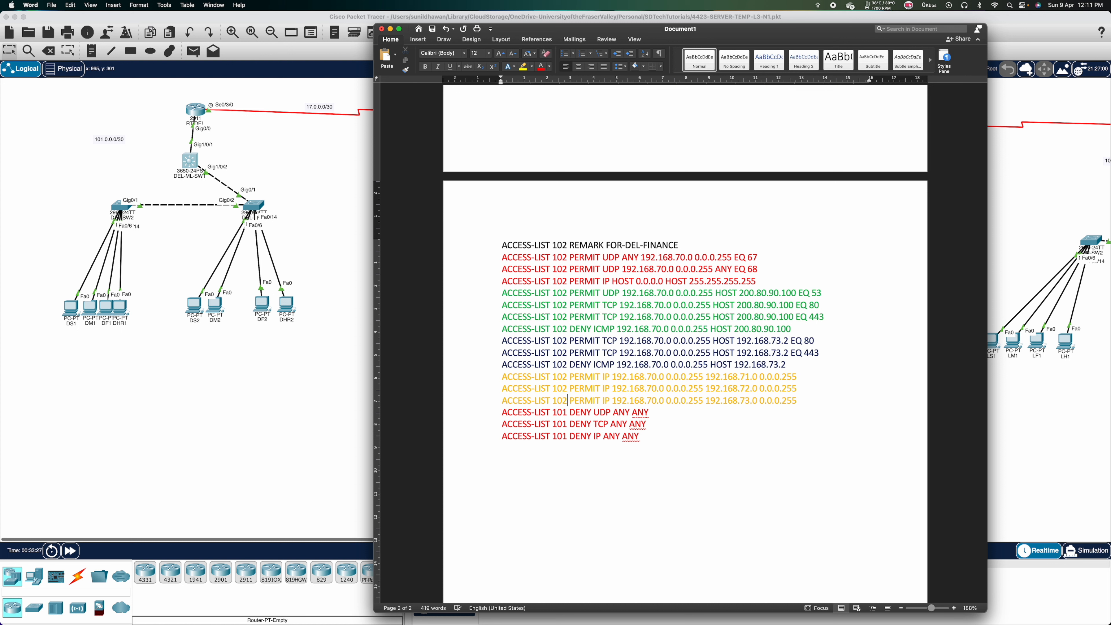
key(Down)
key(Down)
key(BackSpace)
text(2)
key(Down)
Step: Copy the whole Finance access list 102 block and paste it into the DEL-ML-SW1 command line in Packet Tracer
drag(674, 443, 460, 248)
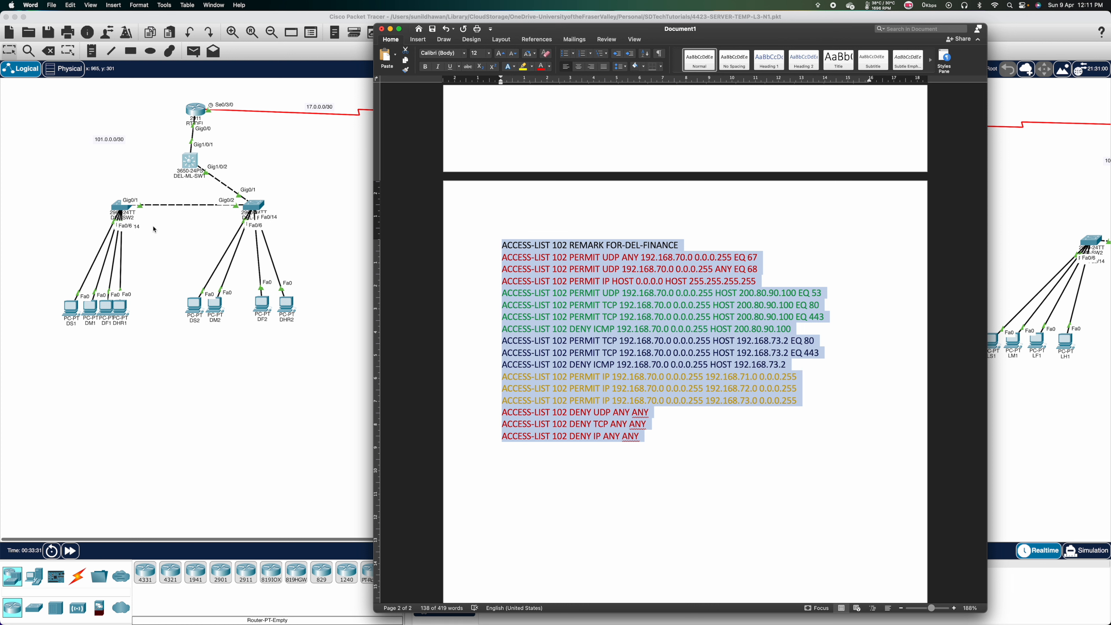
click(190, 166)
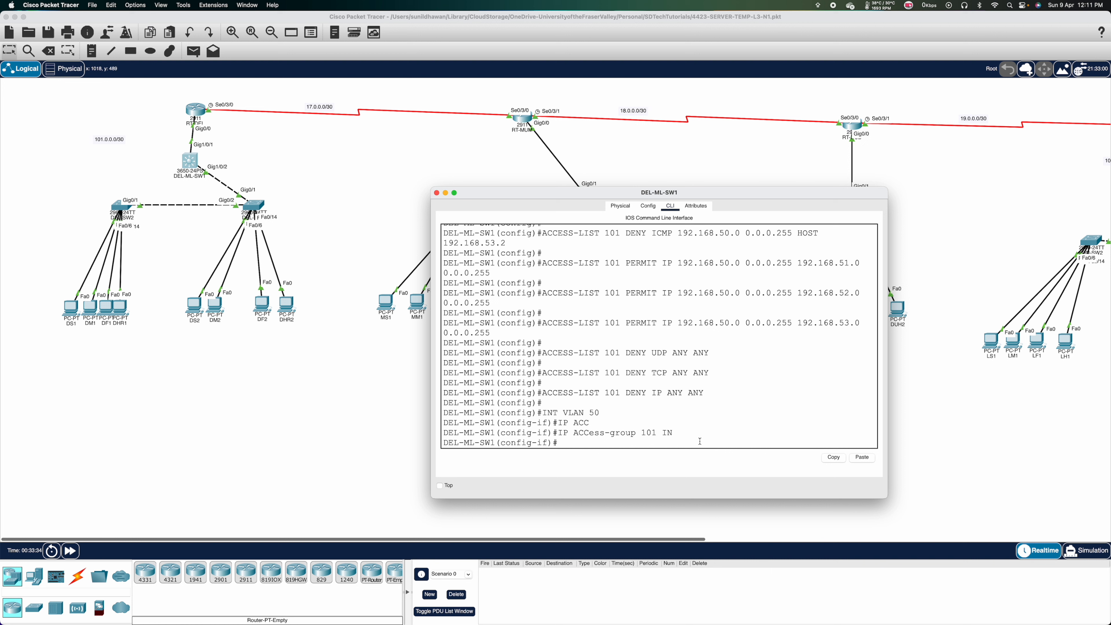
click(862, 458)
Step: Apply access list 102 inbound on the VLAN 70 interface of DEL-ML-SW1
text(INT)
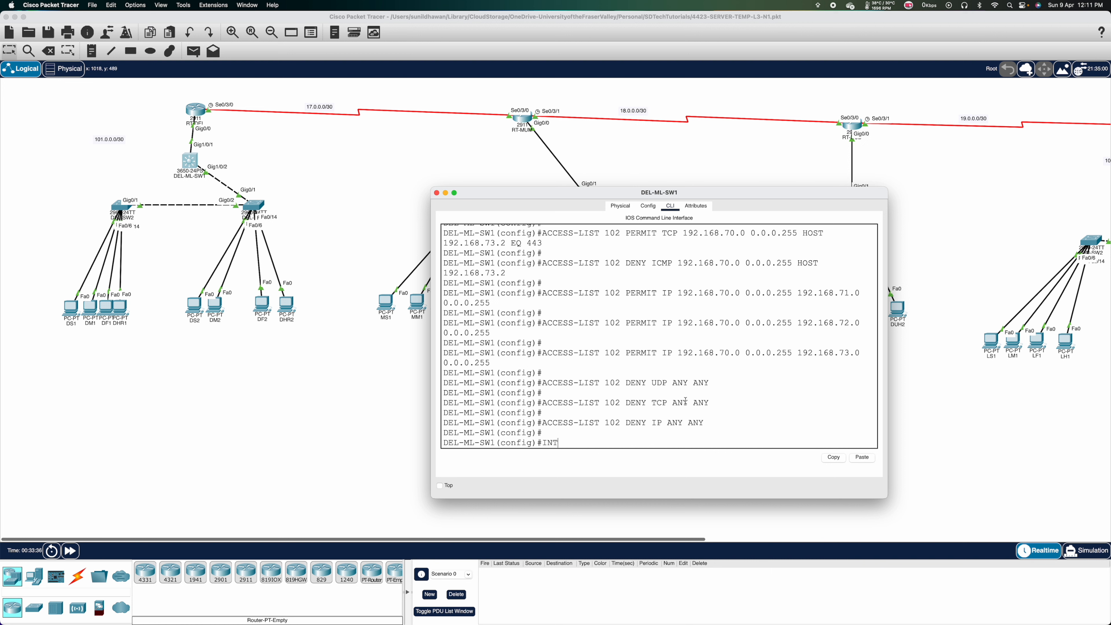
text( VLAN 70)
key(Return)
text(IP ACC)
key(Tab)
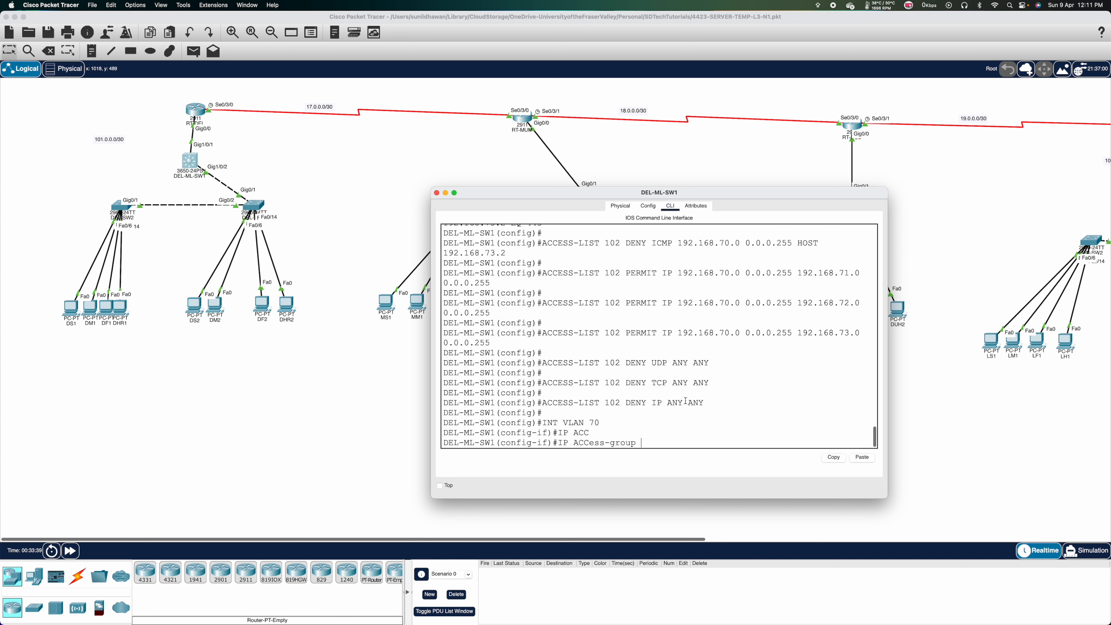
text(IN)
key(Return)
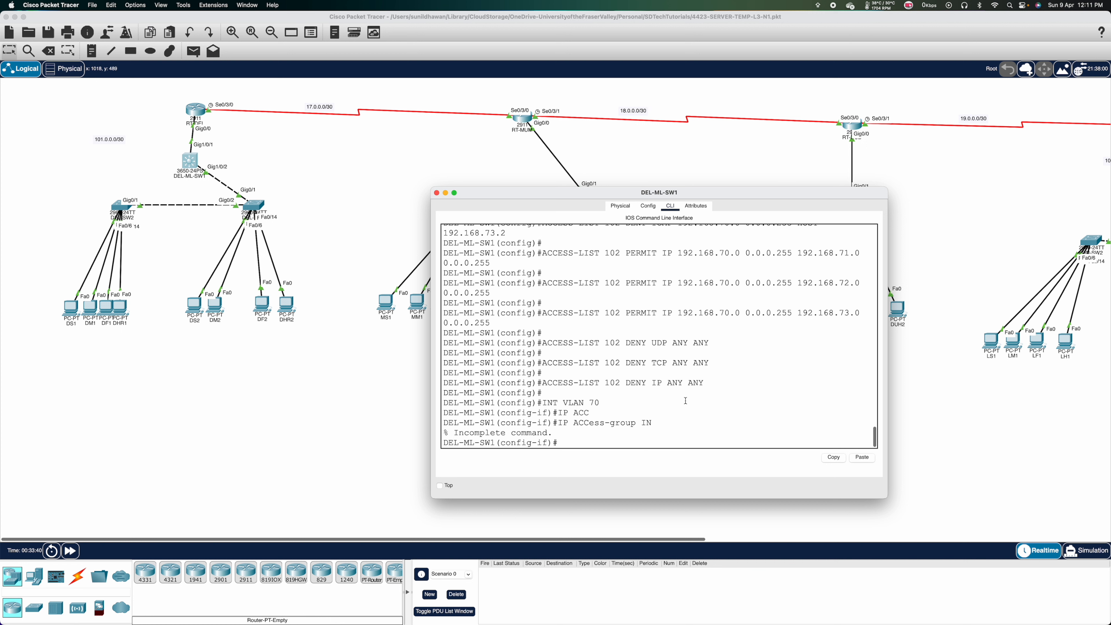
key(Up)
key(Left)
key(Left)
text(102)
key(Return)
key(Up)
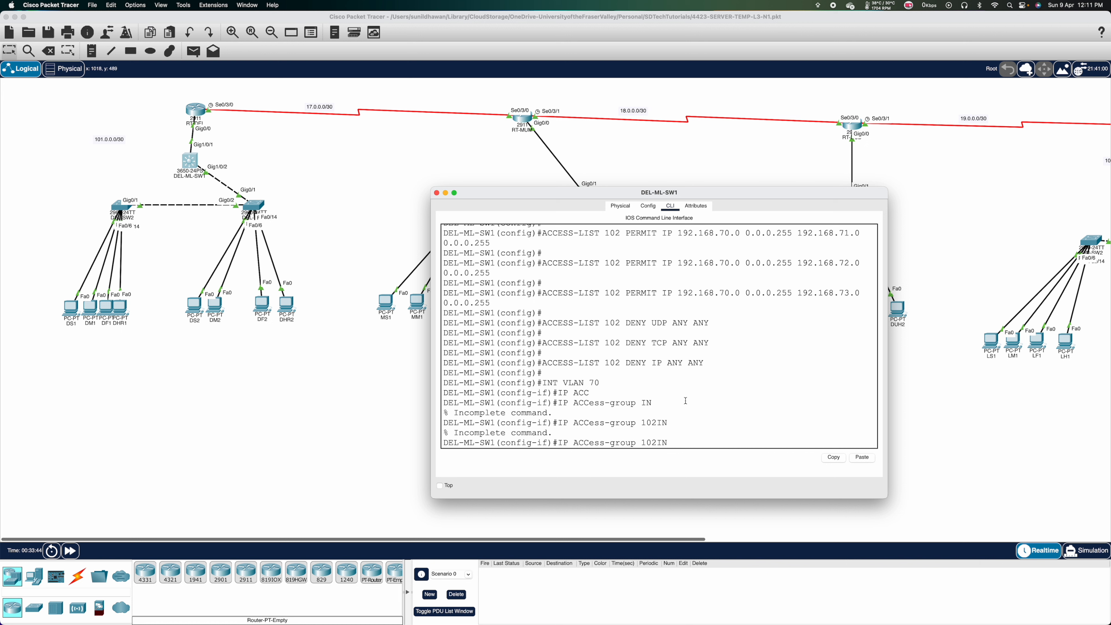
key(Left)
key(Left)
key(Return)
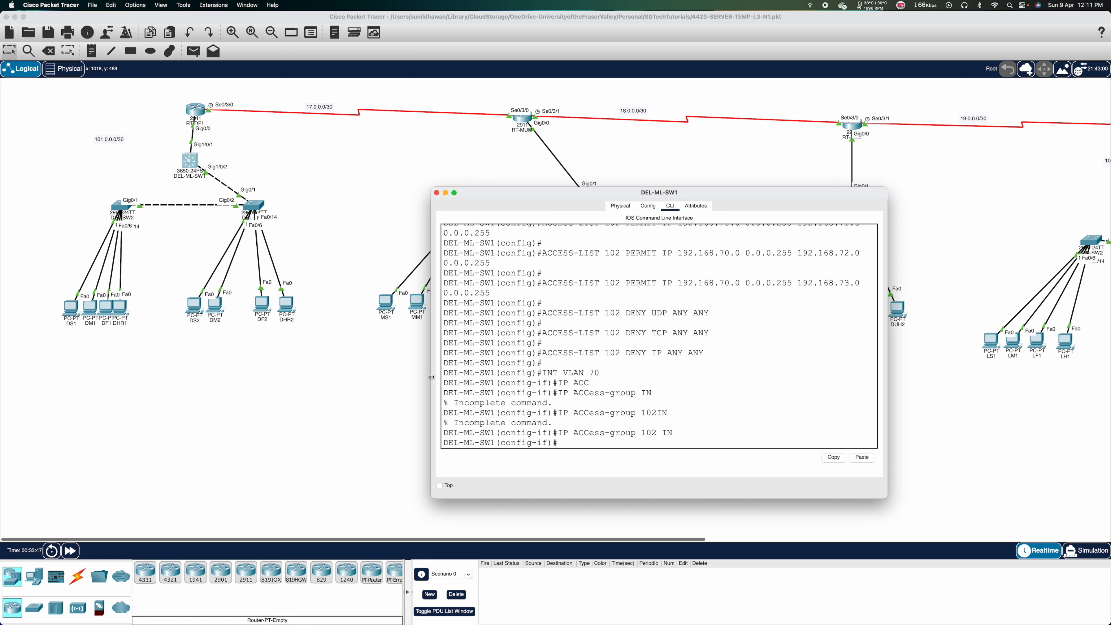
Step: Ping 200.80.90.100 from the command prompt of Finance PC DF1
click(108, 308)
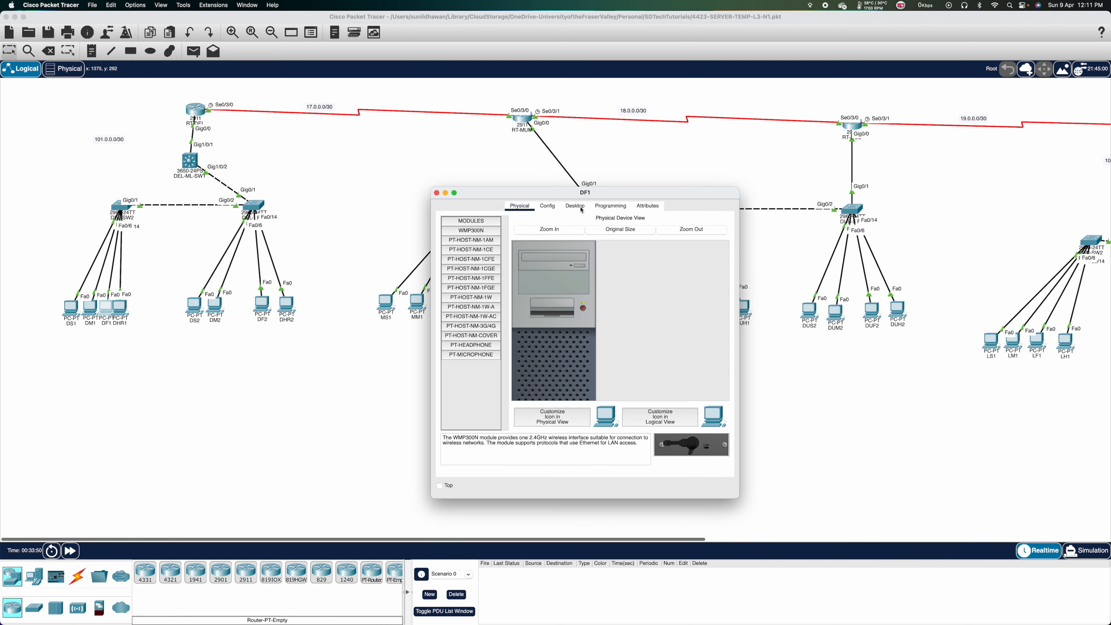
click(576, 206)
click(658, 248)
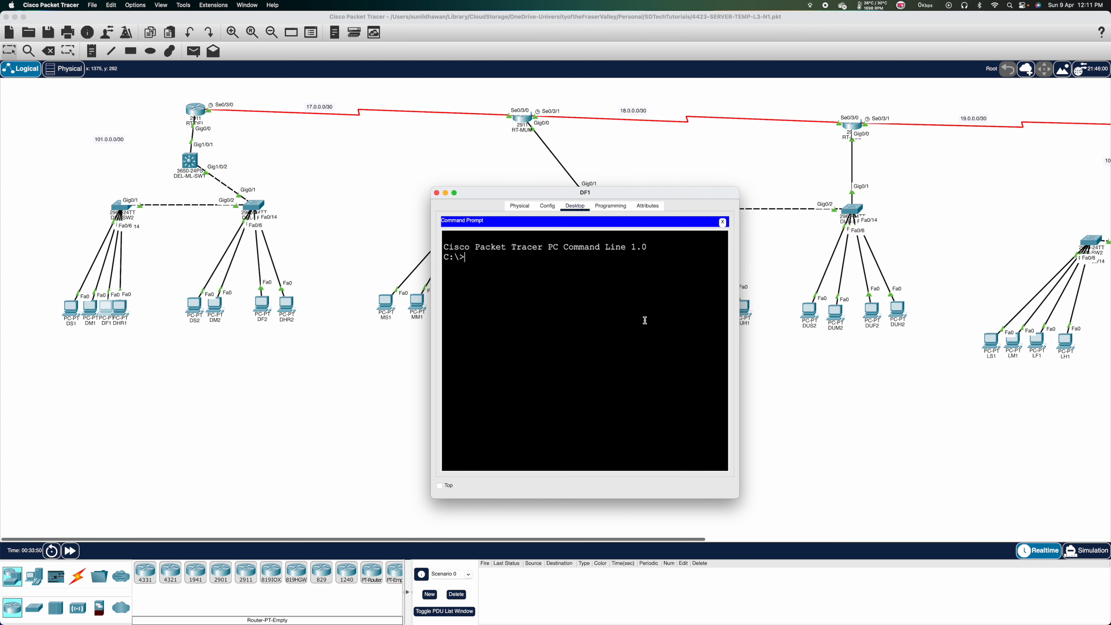
text(PING 200.80.90.1)
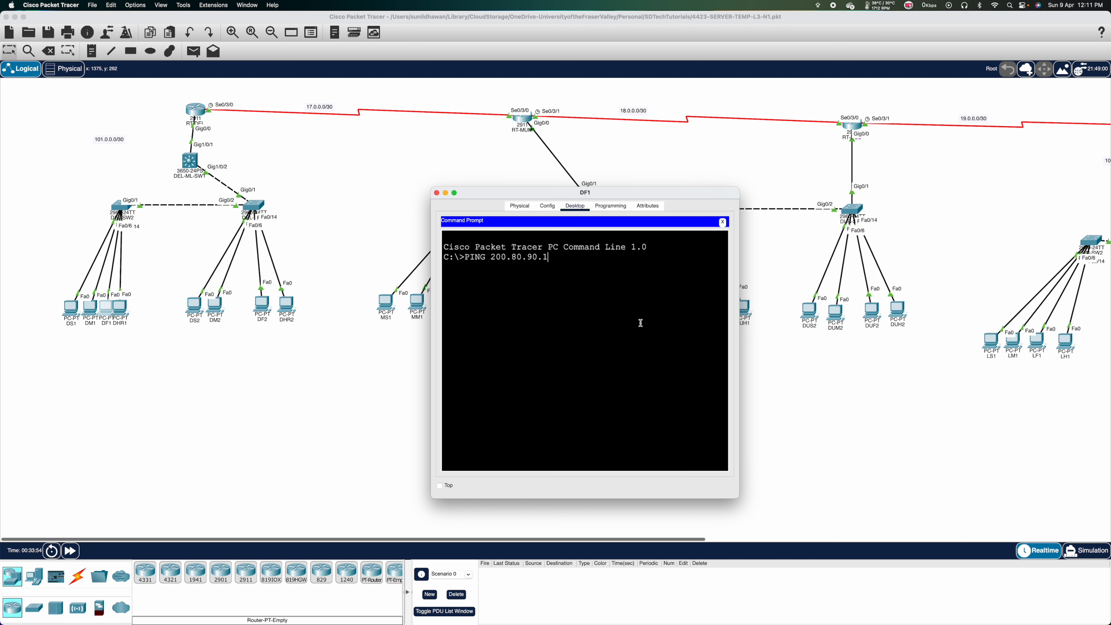
text(00)
key(Return)
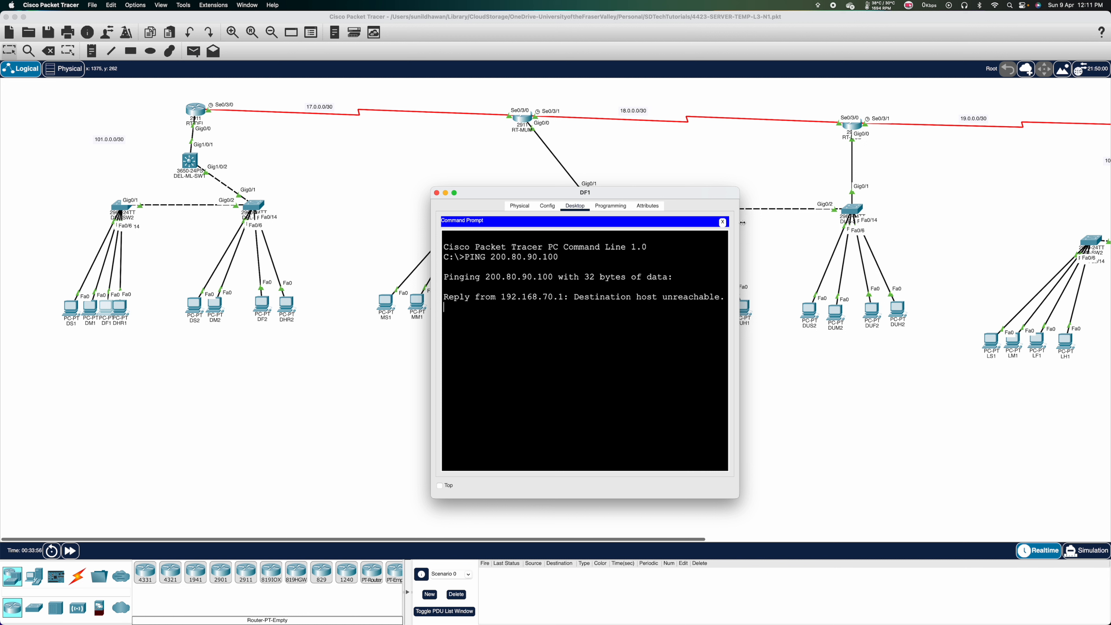
Step: Load apple.com in the web browser of Finance PC DF1, and close the PC's window
click(723, 222)
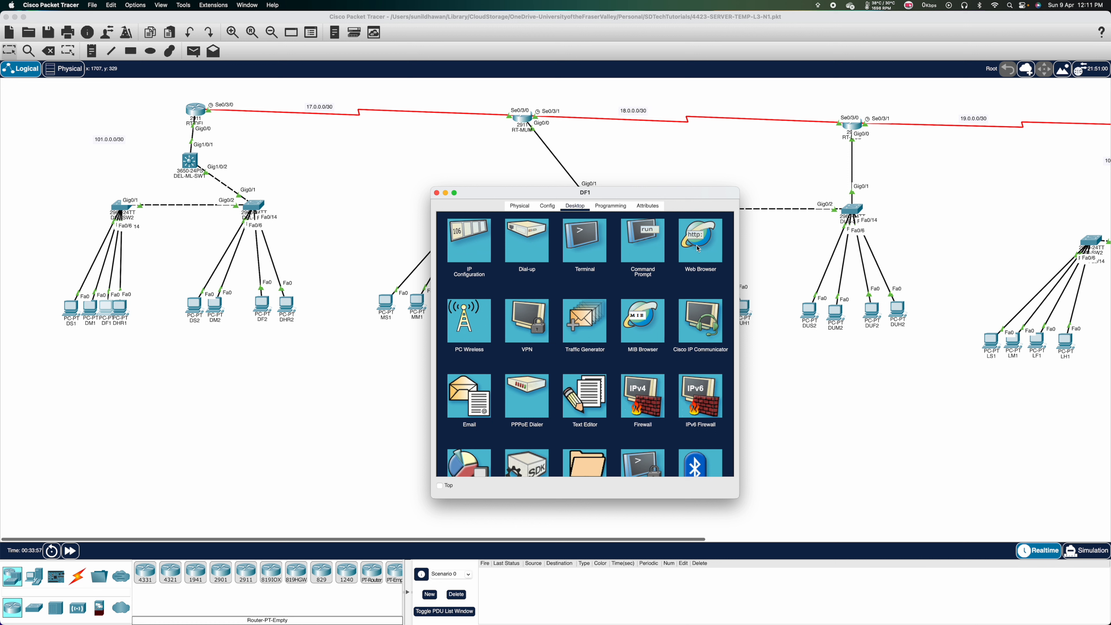
click(699, 249)
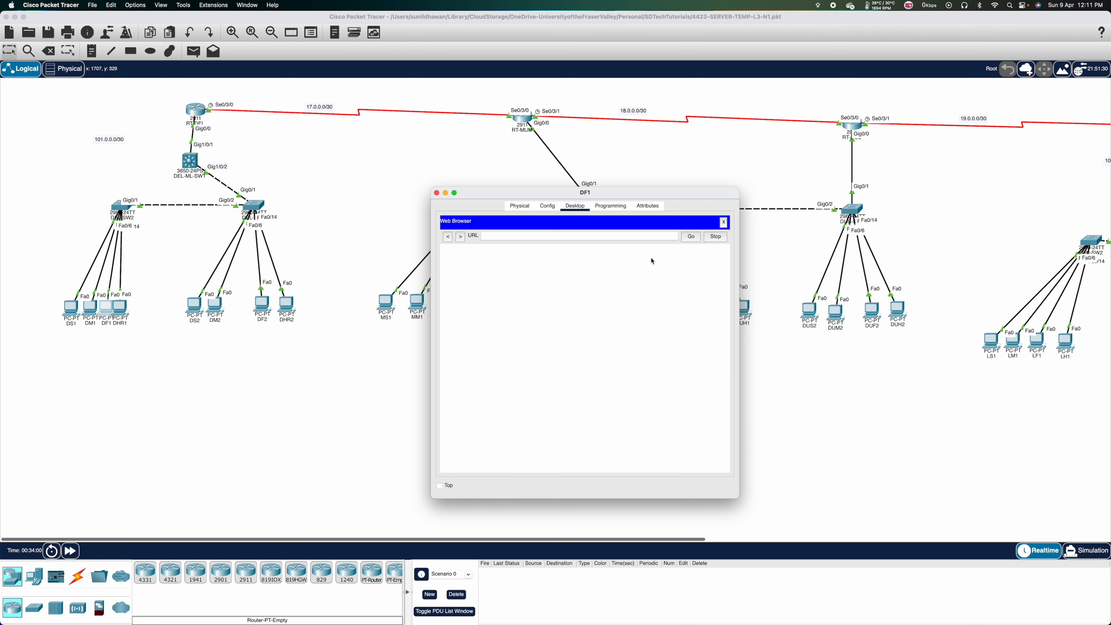
click(663, 233)
key(Caps_Lock)
text(apple.com)
key(Return)
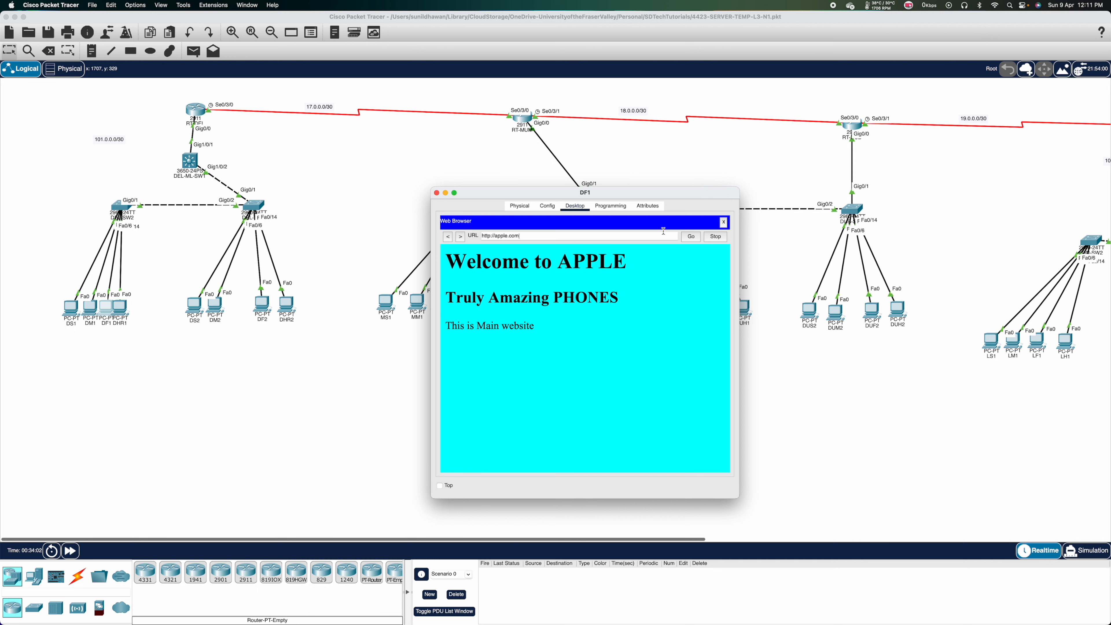
click(436, 193)
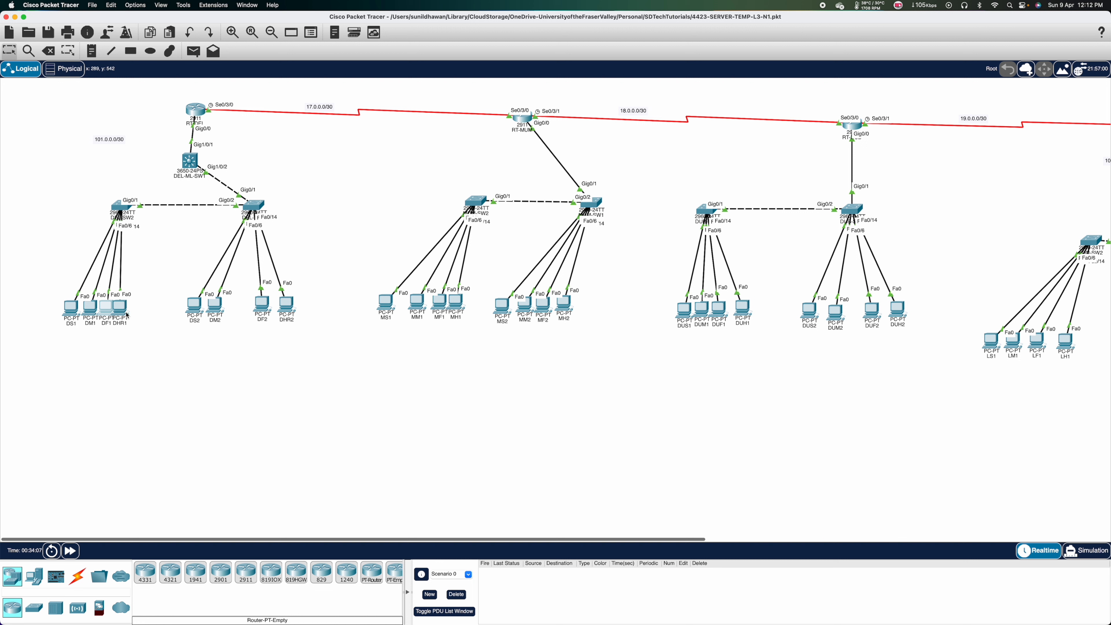
Step: Check the address details of DHR1, and in Word paste a copy of the Finance block below the existing one
mouse_move(128, 314)
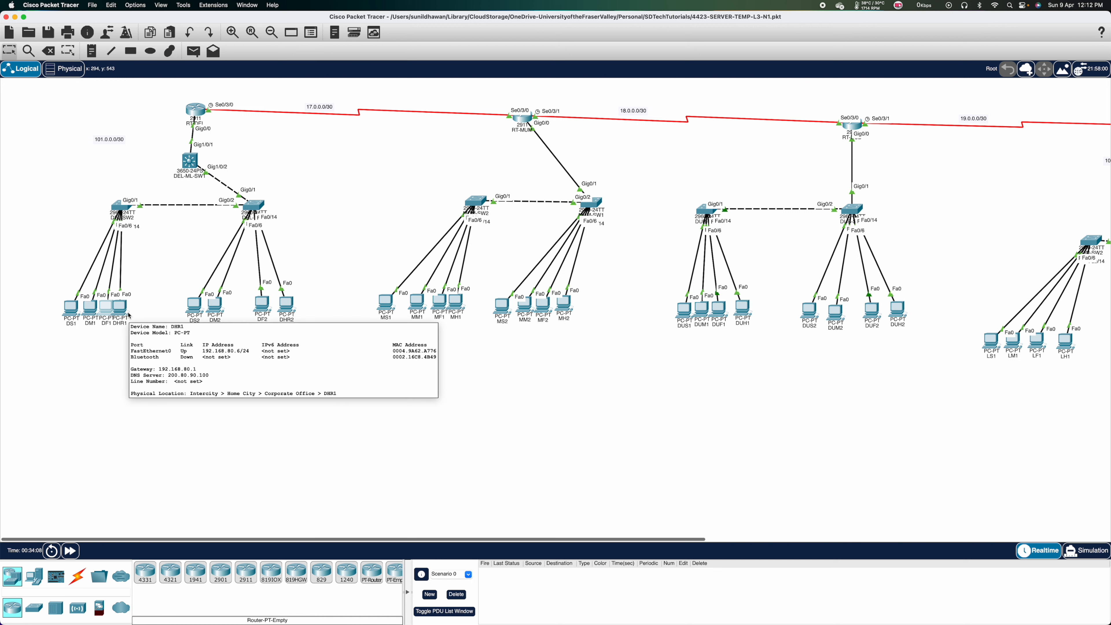
key(super+Tab)
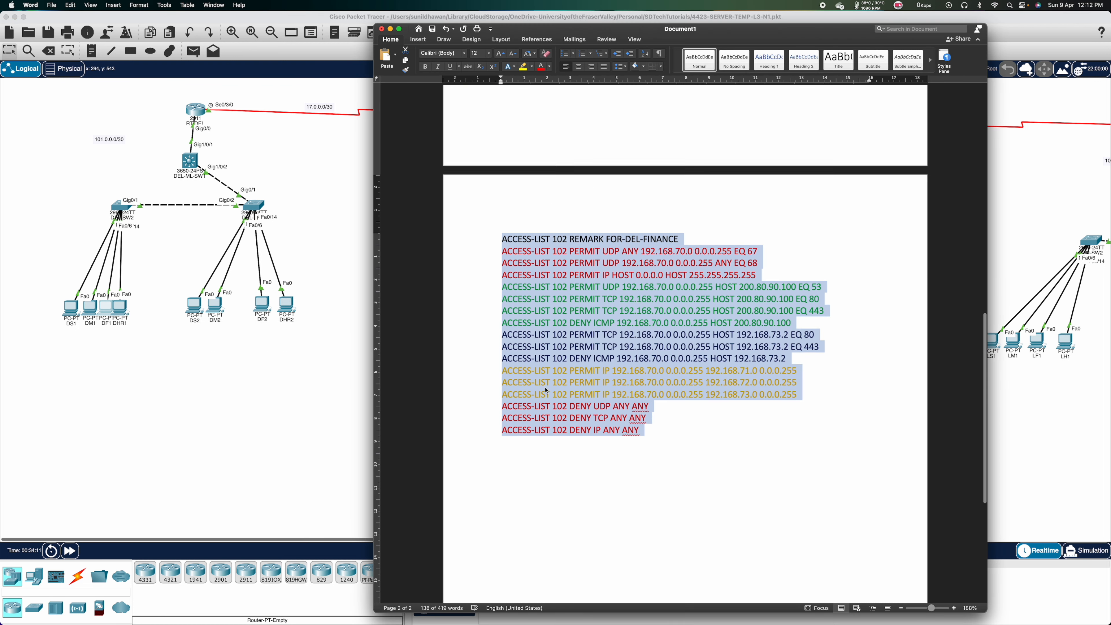
scroll(525, 284, down, 5)
click(533, 243)
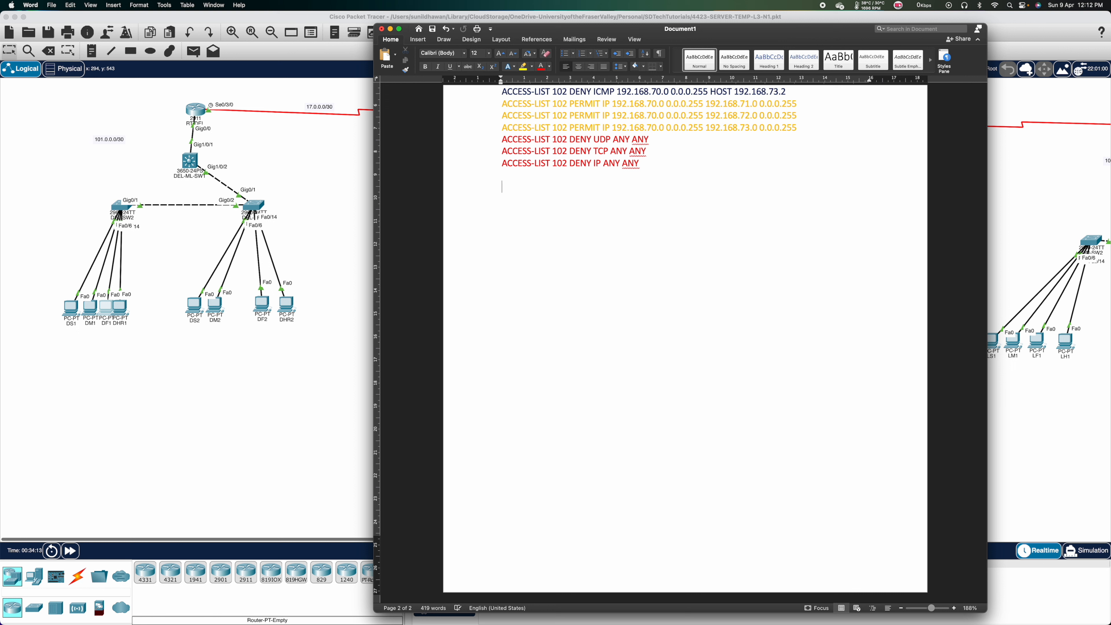
key(Return)
key(Return)
text(ACCESS-LIST 102 REMARK FOR-DEL-FINANCE ACCESS-LIST 102 PERMIT UDP ANY 192.168.70.0 0.0.0.255 EQ 67 ACCESS-LIST 102 PERMIT UDP 192.168.70.0 0.0.0.255 ANY EQ 68 ACCESS-LIST 102 PERMIT IP HOST 0.0.0.0 HOST 255.255.255.255 ACCESS-LIST 102 PERMIT UDP 192.168.70.0 0.0.0.255 HOST 200.80.90.100 EQ 53 ACCESS-LIST 102 PERMIT TCP 192.168.70.0 0.0.0.255 HOST 200.80.90.100 EQ 80 ACCESS-LIST 102 PERMIT TCP 192.168.70.0 0.0.0.255 HOST 200.80.90.100 EQ 443 ACCESS-LIST 102 DENY ICMP 192.168.70.0 0.0.0.255 HOST 200.80.90.100 ACCESS-LIST 102 PERMIT TCP 192.168.70.0 0.0.0.255 HOST 192.168.73.2 EQ 80 ACCESS-LIST 102 PERMIT TCP 192.168.70.0 0.0.0.255 HOST 192.168.73.2 EQ 443 ACCESS-LIST 102 DENY ICMP 192.168.70.0 0.0.0.255 HOST 192.168.73.2 ACCESS-LIST 102 PERMIT IP 192.168.70.0 0.0.0.255 192.168.71.0 0.0.0.255 ACCESS-LIST 102 PERMIT IP 192.168.70.0 0.0.0.255 192.168.72.0 0.0.0.255 ACCESS-LIST 102 PERMIT IP 192.168.70.0 0.0.0.255 192.168.73.0 0.0.0.255 ACCESS-LIST 102 DENY UDP ANY ANY ACCESS-LIST 102 DENY TCP ANY ANY ACCESS-LIST 102 DENY IP ANY ANY)
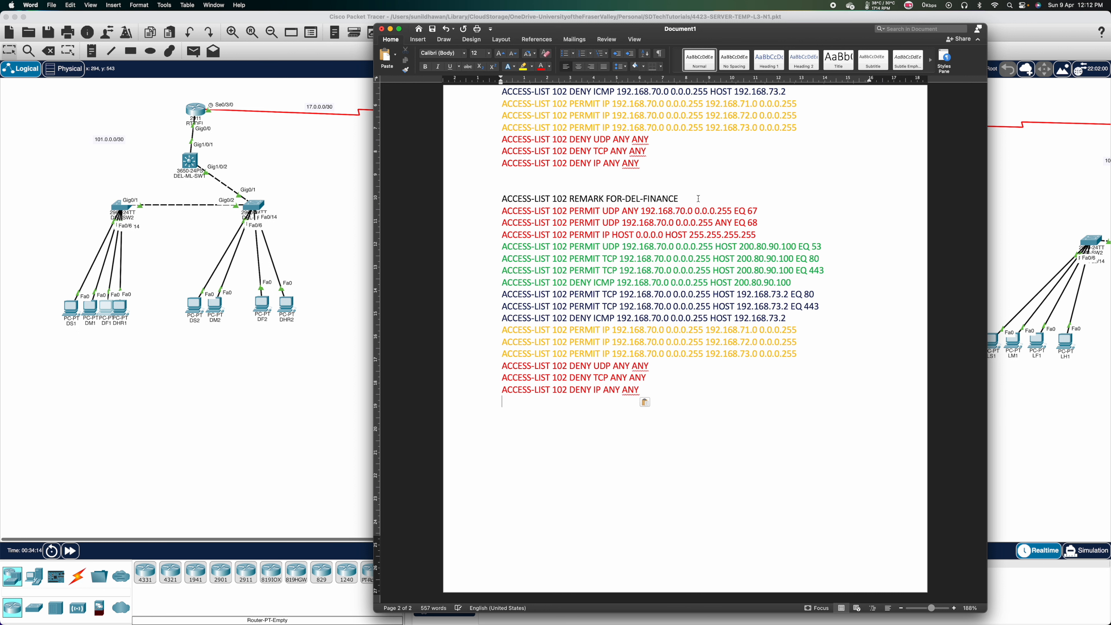
Step: Change the remark name of the copied block to FOR-DEL-HR
click(699, 199)
key(BackSpace)
key(BackSpace)
key(BackSpace)
key(BackSpace)
key(BackSpace)
key(BackSpace)
key(BackSpace)
text(hr)
key(Caps_Lock)
key(BackSpace)
key(BackSpace)
text(J)
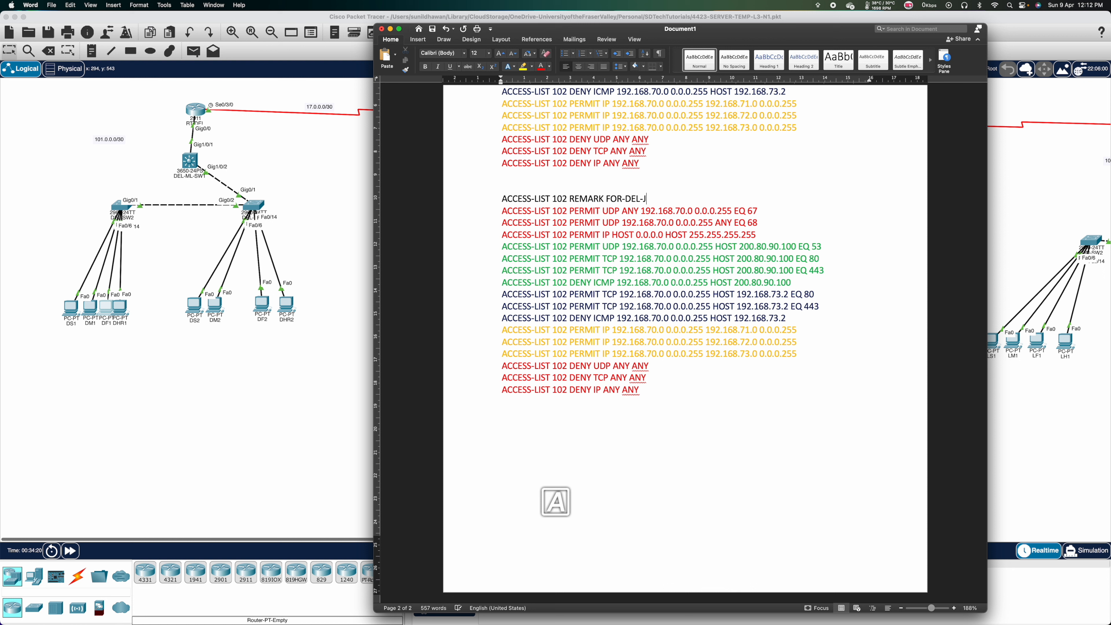
key(BackSpace)
text(HR)
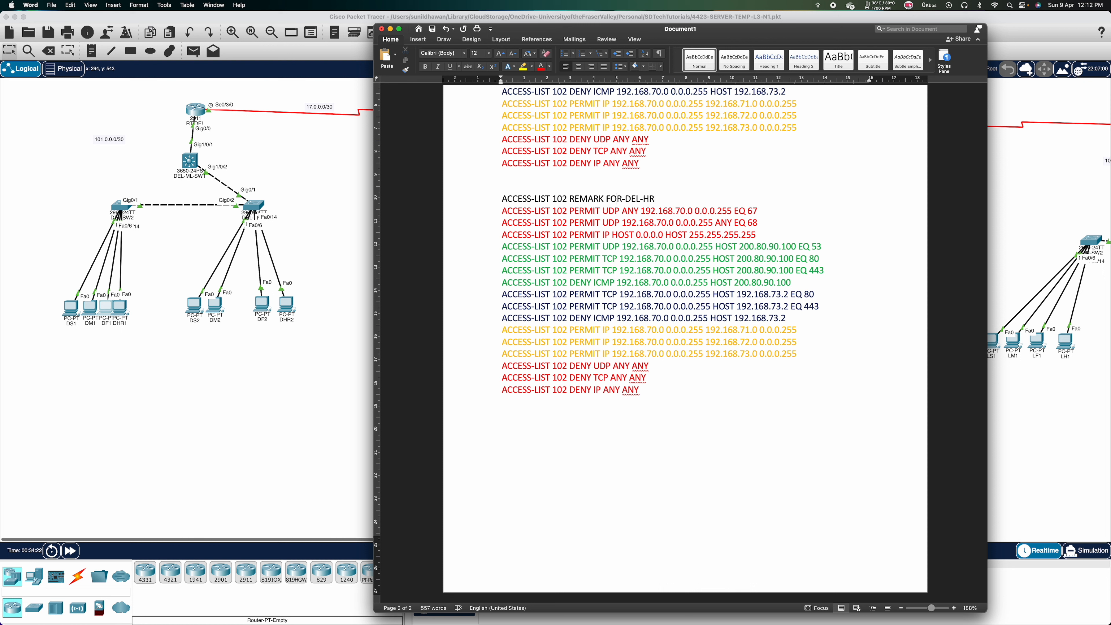
Step: Renumber every line of the HR block, from the remark to DENY IP ANY ANY, to access list 103
click(568, 199)
key(BackSpace)
text(3)
key(Down)
key(BackSpace)
text(3)
key(Down)
key(Down)
key(BackSpace)
text(3)
key(Down)
key(Down)
key(BackSpace)
text(3)
key(Down)
key(BackSpace)
text(3)
key(Down)
key(BackSpace)
text(3)
key(Down)
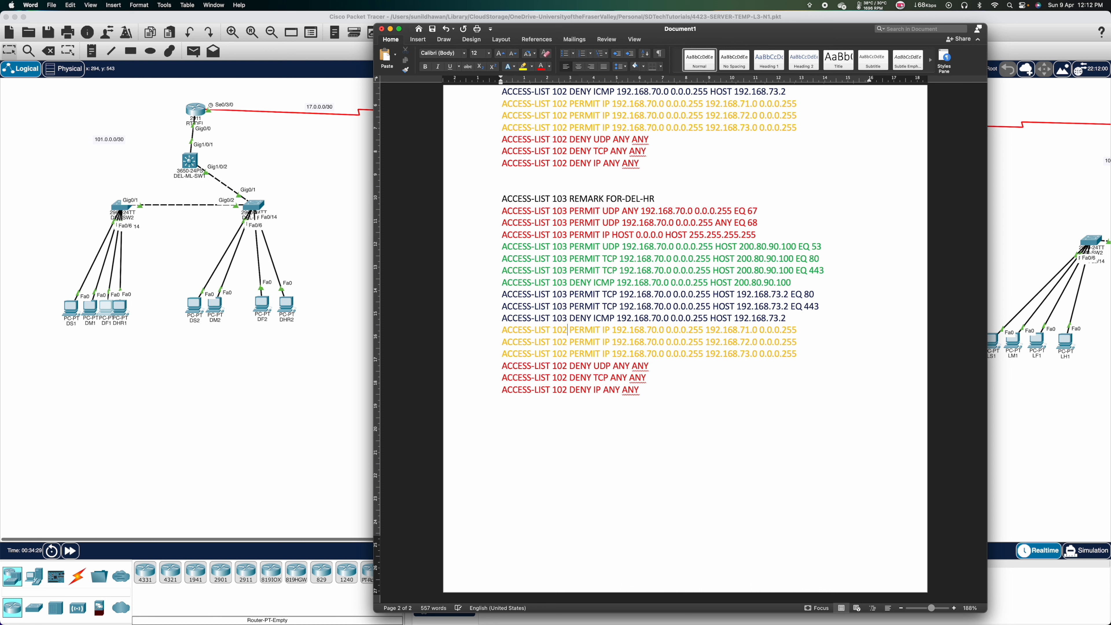
text(3)
key(Down)
key(BackSpace)
text(3)
key(Down)
key(Down)
text(3)
key(Down)
key(BackSpace)
text(3)
key(Down)
Step: Set the network to 192.168.80.0 in the HR block's two PERMIT UDP lines for ports 67 and 68
click(684, 210)
key(BackSpace)
key(BackSpace)
text(80)
key(Down)
key(BackSpace)
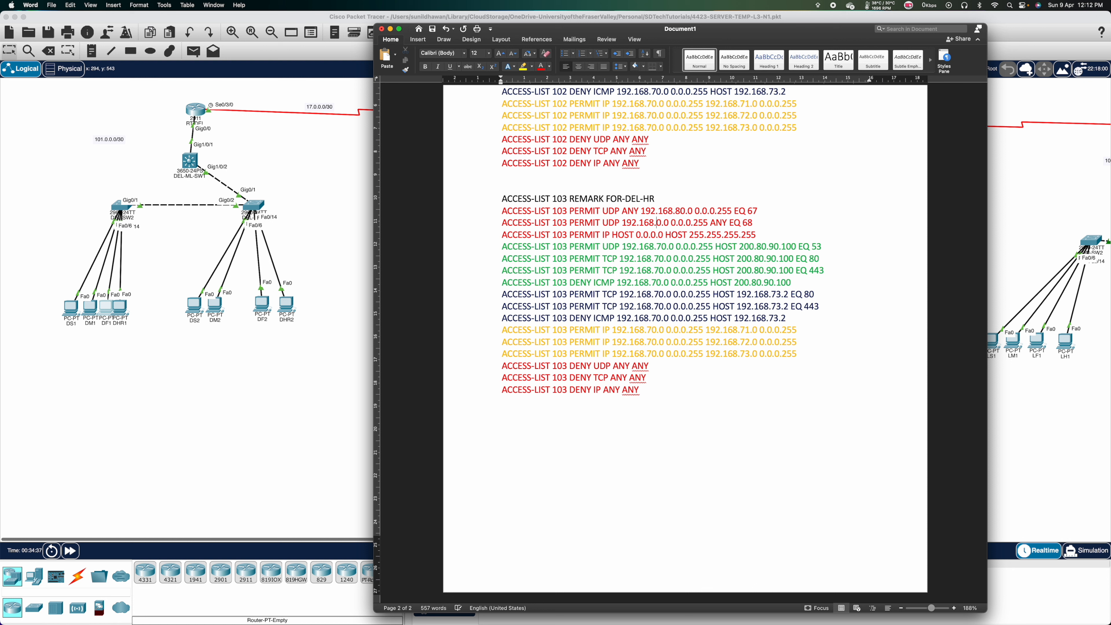
text(8)
Step: Set the source network to 192.168.80.0 in the HR block's lines that target hosts 200.80.90.100 and 192.168.73.2
key(Down)
key(BackSpace)
text(8)
key(BackSpace)
text(8)
key(Down)
key(BackSpace)
text(8)
key(Down)
key(BackSpace)
text(8)
key(BackSpace)
text(8)
key(BackSpace)
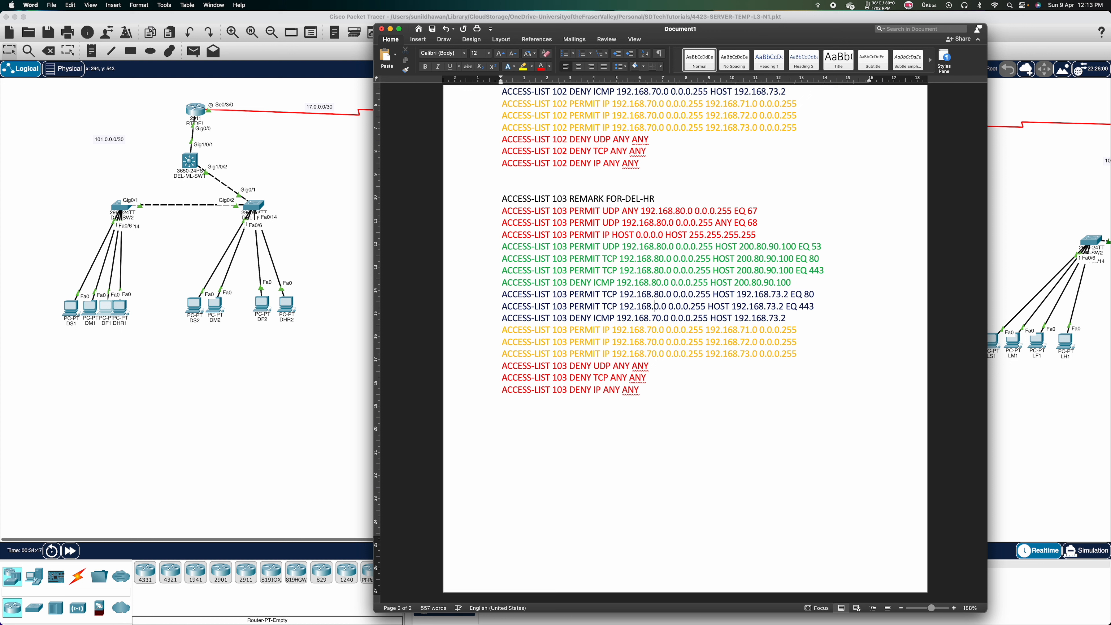
text(9)
key(BackSpace)
text(8)
key(BackSpace)
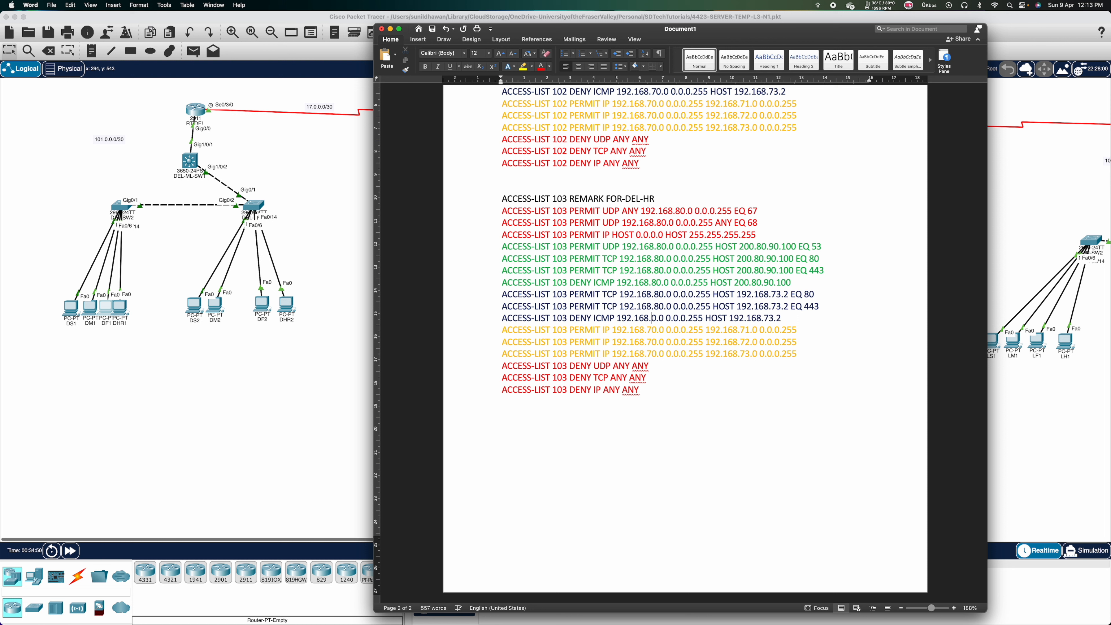
text(80.)
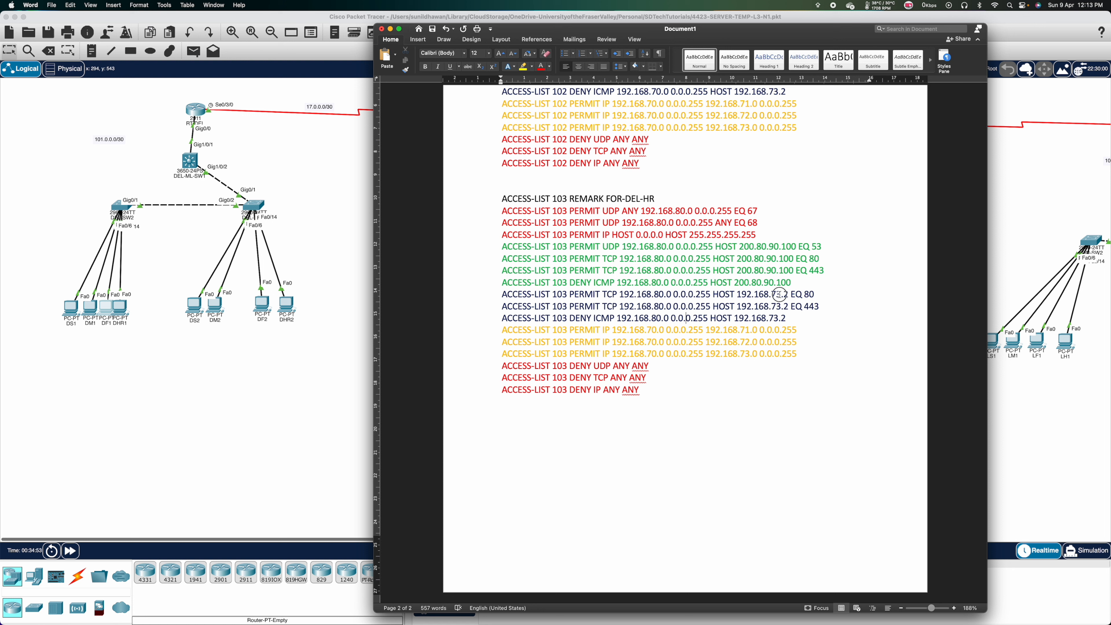
Step: Change the destination host to 192.168.83.2 in the HR block's two PERMIT TCP lines and second DENY ICMP line
key(BackSpace)
text(8)
key(Down)
key(BackSpace)
text(8)
key(Down)
key(BackSpace)
text(8)
Step: Change the destination networks of the three HR PERMIT IP lines to 192.168.81.0, 192.168.82.0 and 192.168.83.0
key(Left)
key(Left)
key(Down)
key(BackSpace)
text(8)
key(Down)
key(BackSpace)
text(8)
key(Down)
key(BackSpace)
text(8)
Step: Set the source network to 192.168.80.0 in the three HR PERMIT IP lines
click(658, 329)
key(BackSpace)
key(BackSpace)
text(8)
key(Down)
key(BackSpace)
text(8)
key(Down)
key(BackSpace)
text(8)
Step: Copy the whole HR access list 103 block and paste it into the DEL-ML-SW1 command line in Packet Tracer
drag(656, 406, 476, 201)
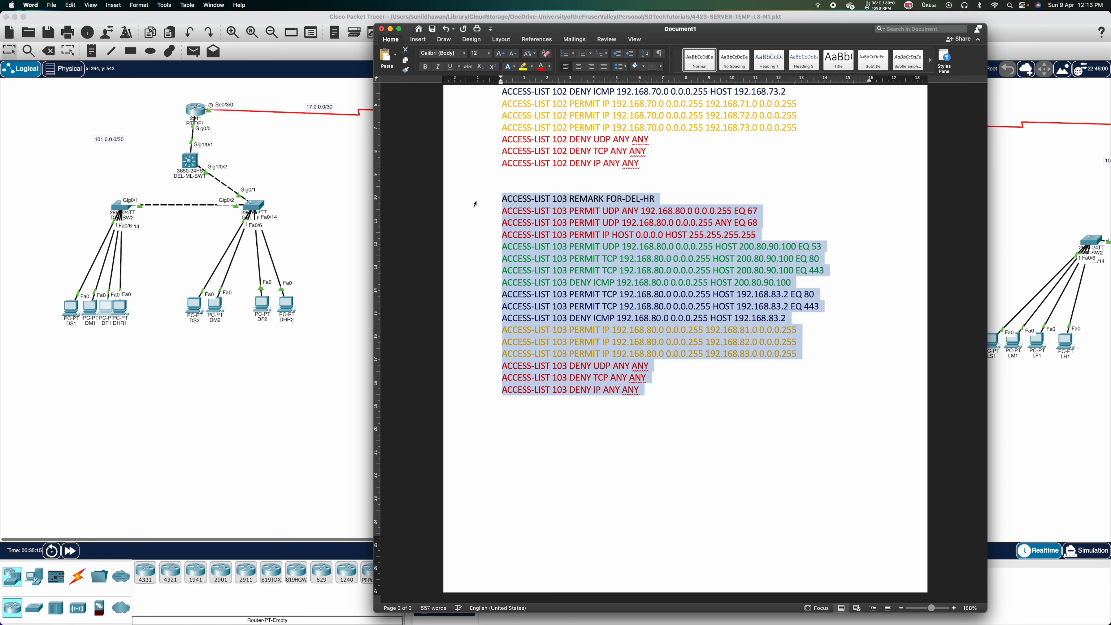
click(126, 296)
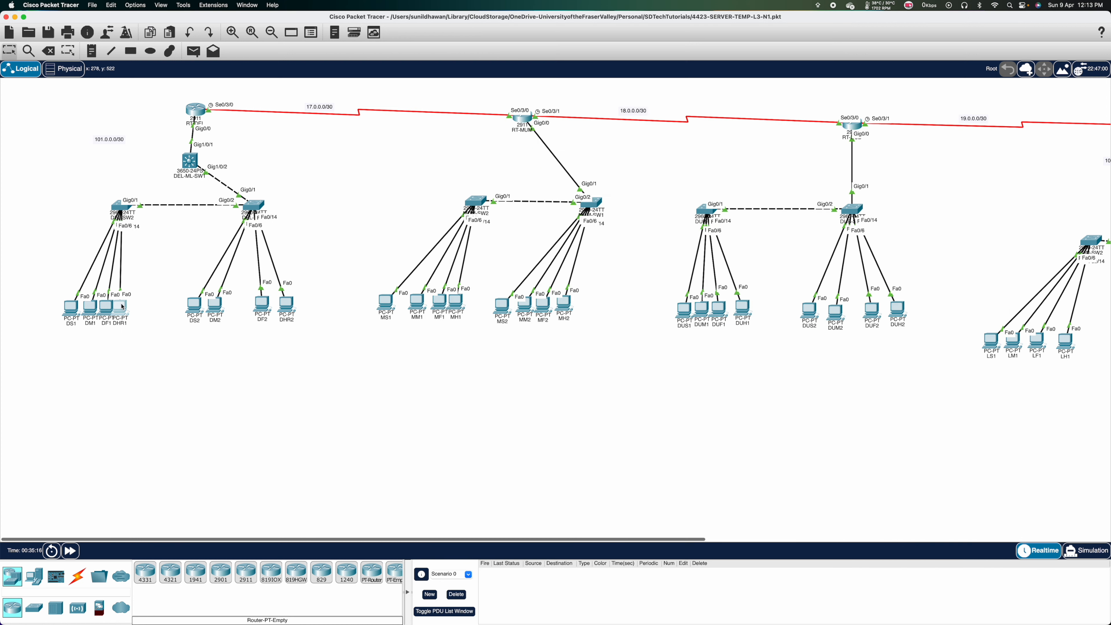
click(121, 306)
click(195, 163)
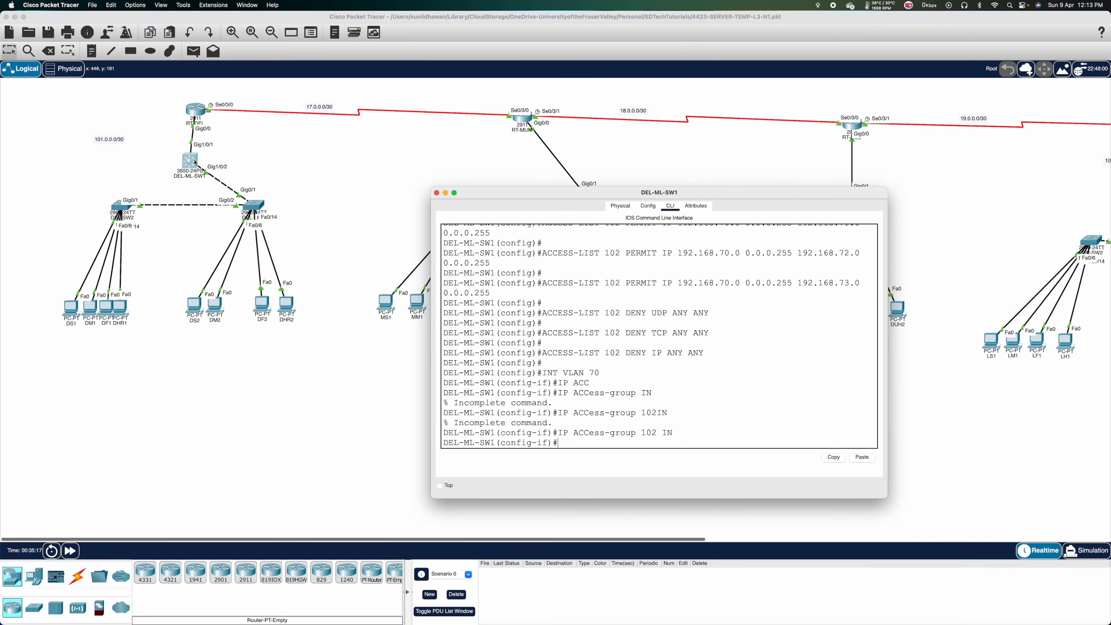
click(862, 457)
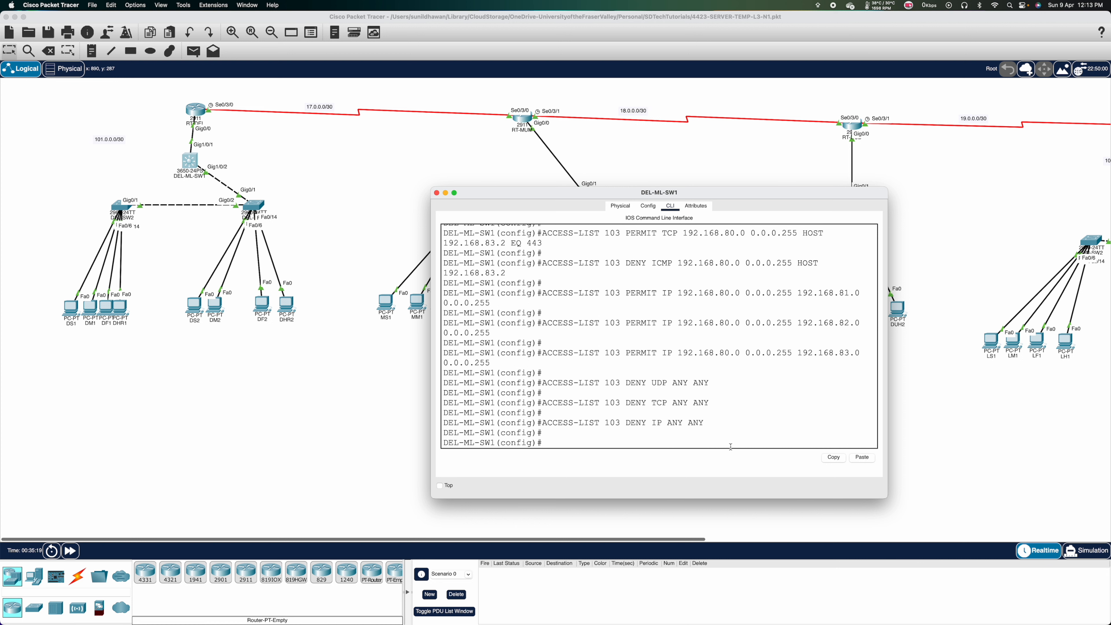
Step: Apply access list 103 inbound on the VLAN 80 interface of DEL-ML-SW1
text(INT VLAN 80)
key(Return)
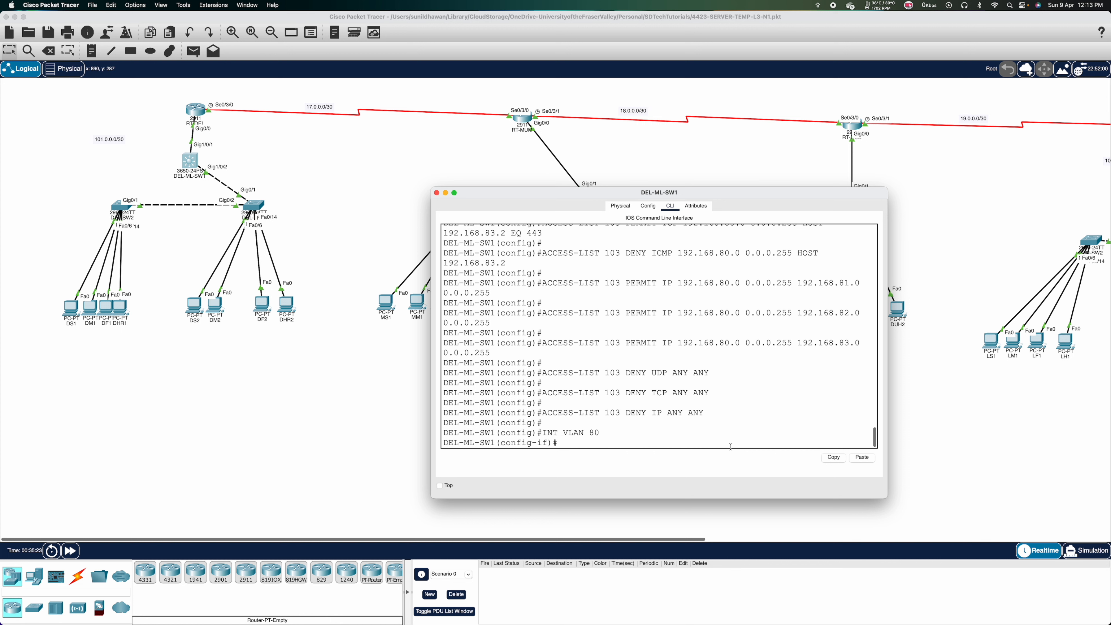
text(IP ACC)
key(Tab)
text(10)
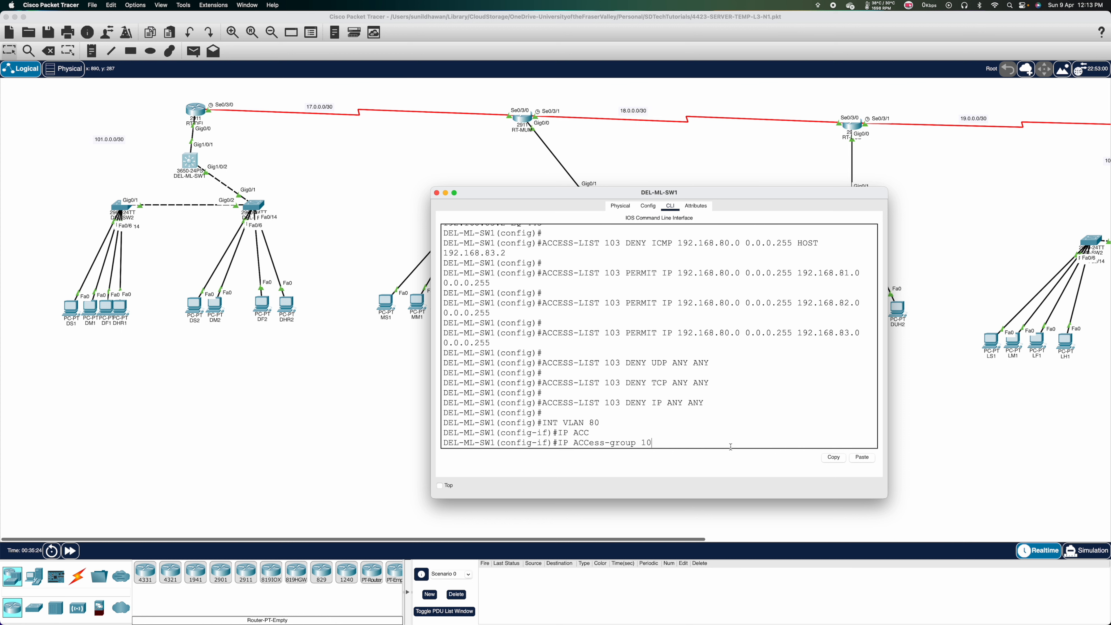
text(3 IN)
key(Return)
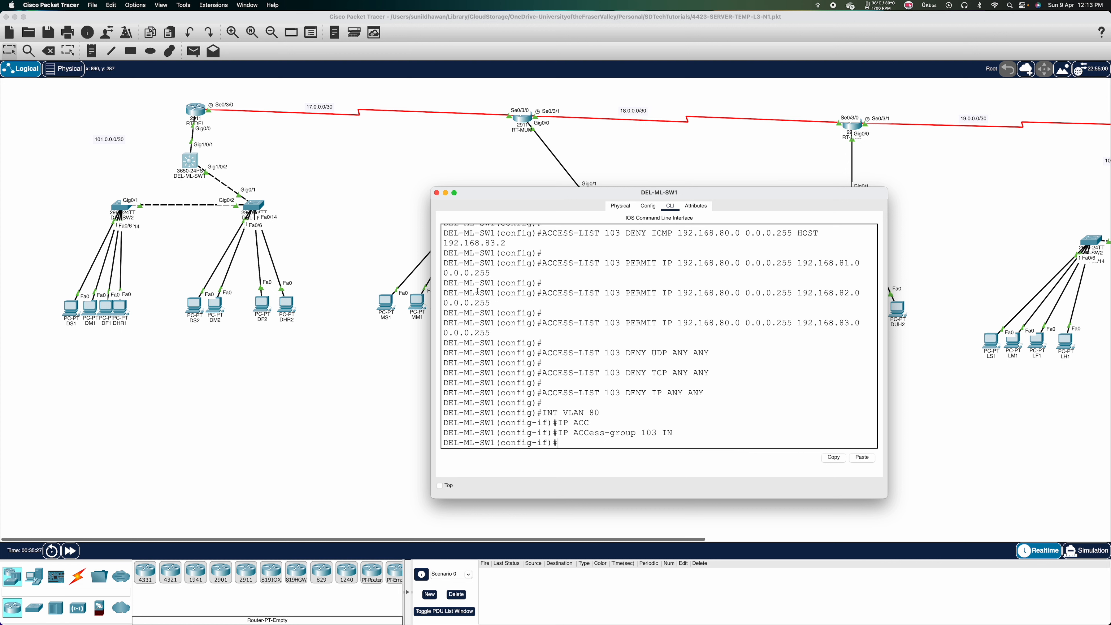
Step: Ping 200.80.90.100 from the command prompt of the Delhi HR computer DHR1
click(221, 372)
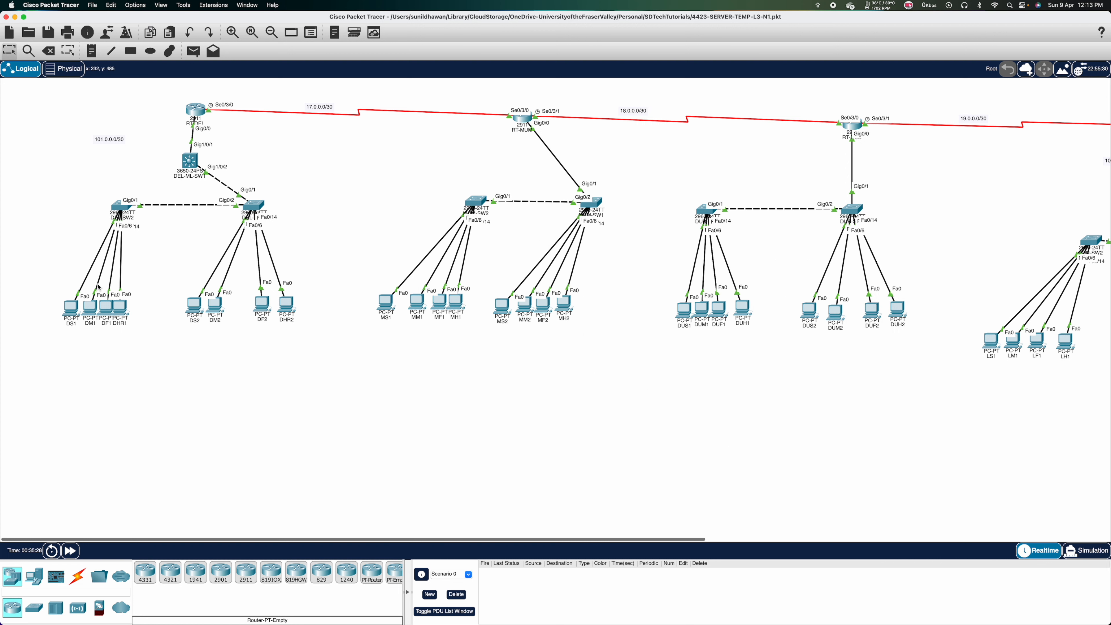
click(120, 308)
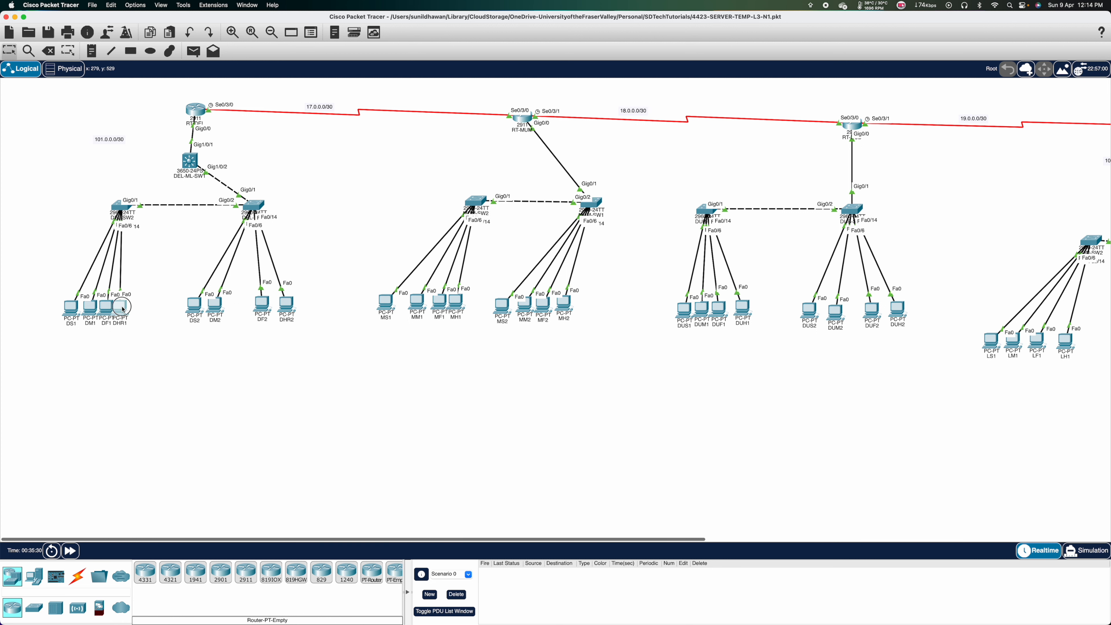
click(575, 206)
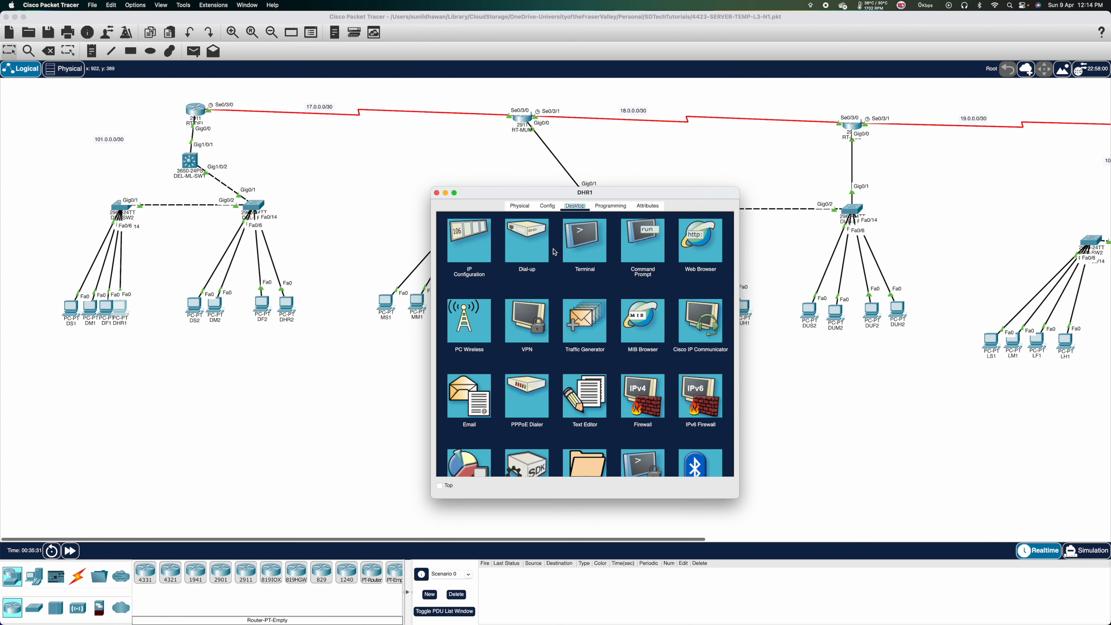
click(634, 251)
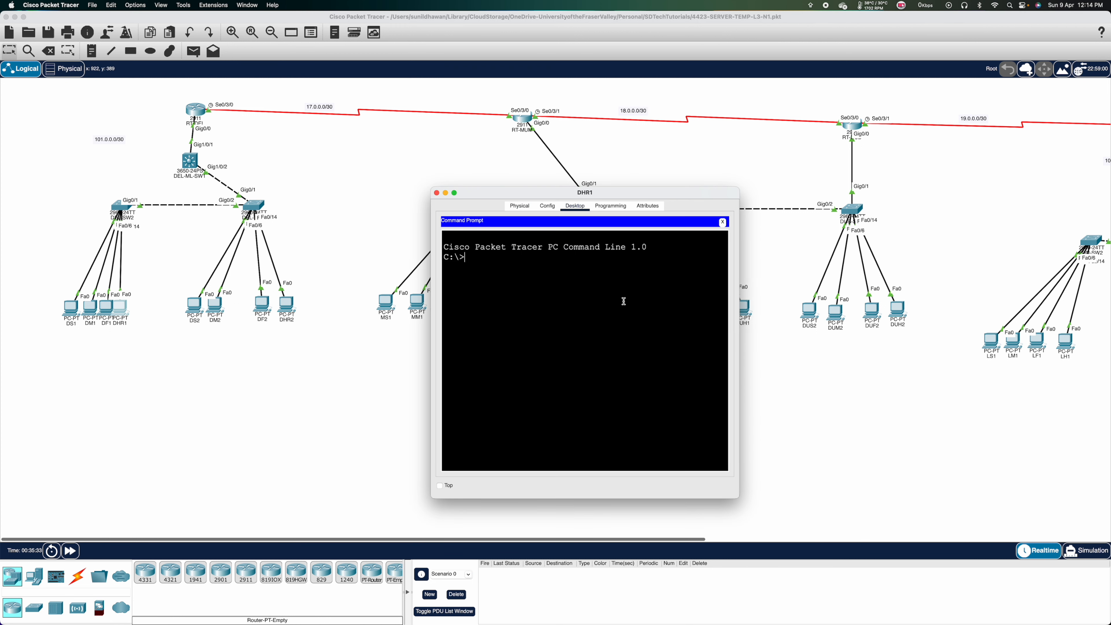
text(PING 200.80.90.100)
key(Return)
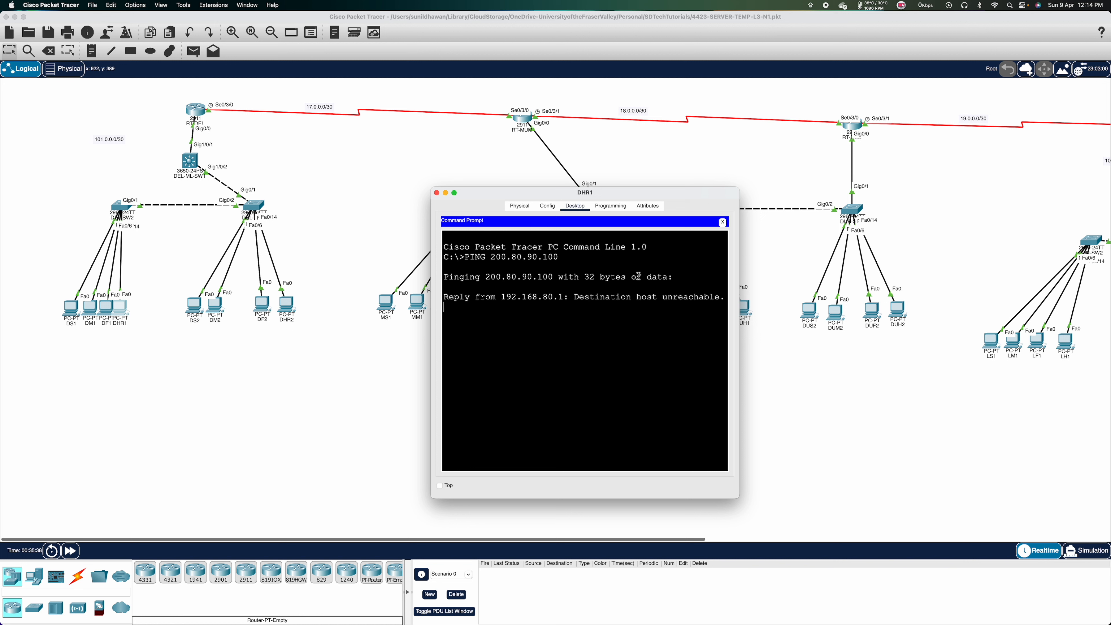
Step: Load apple.com in DHR1's web browser to test web access, and close the DHR1 window
click(723, 222)
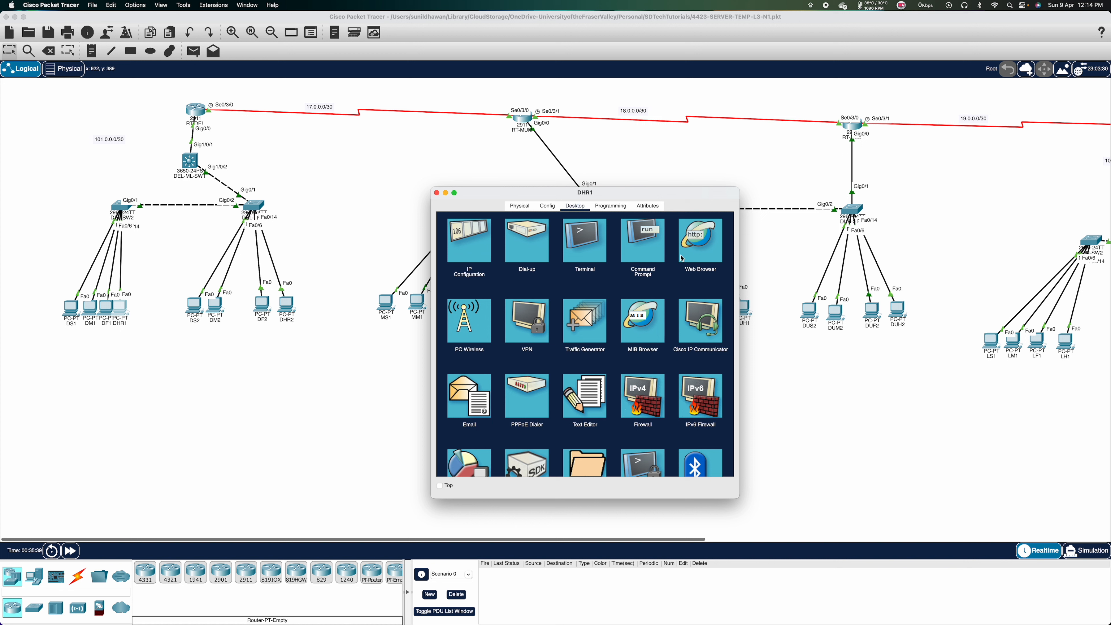
click(682, 258)
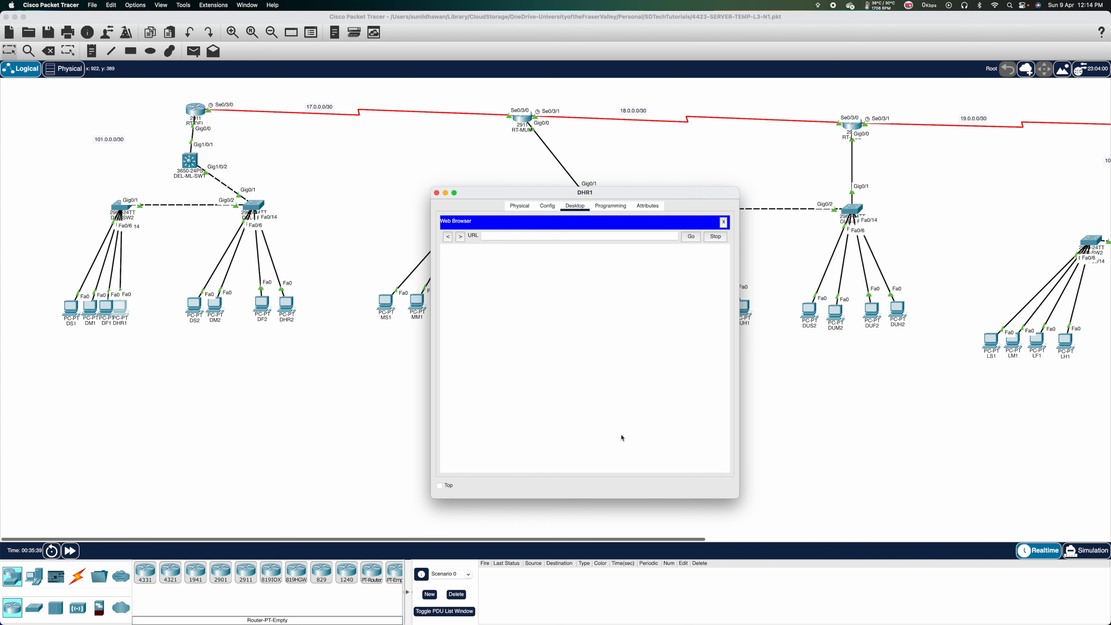
click(571, 238)
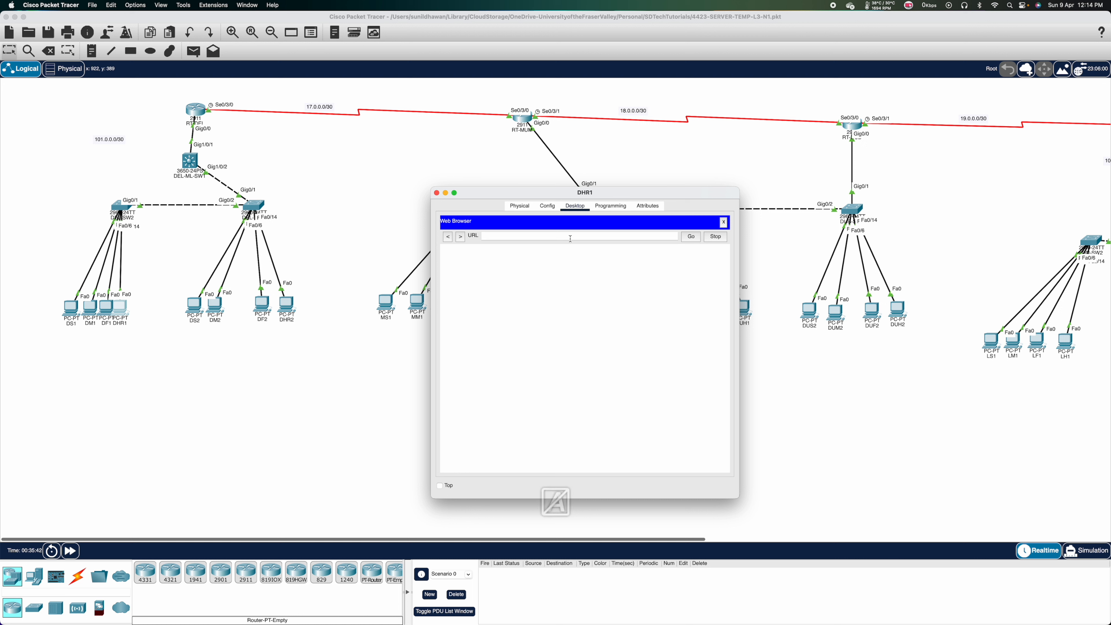
text(apple.com)
key(Return)
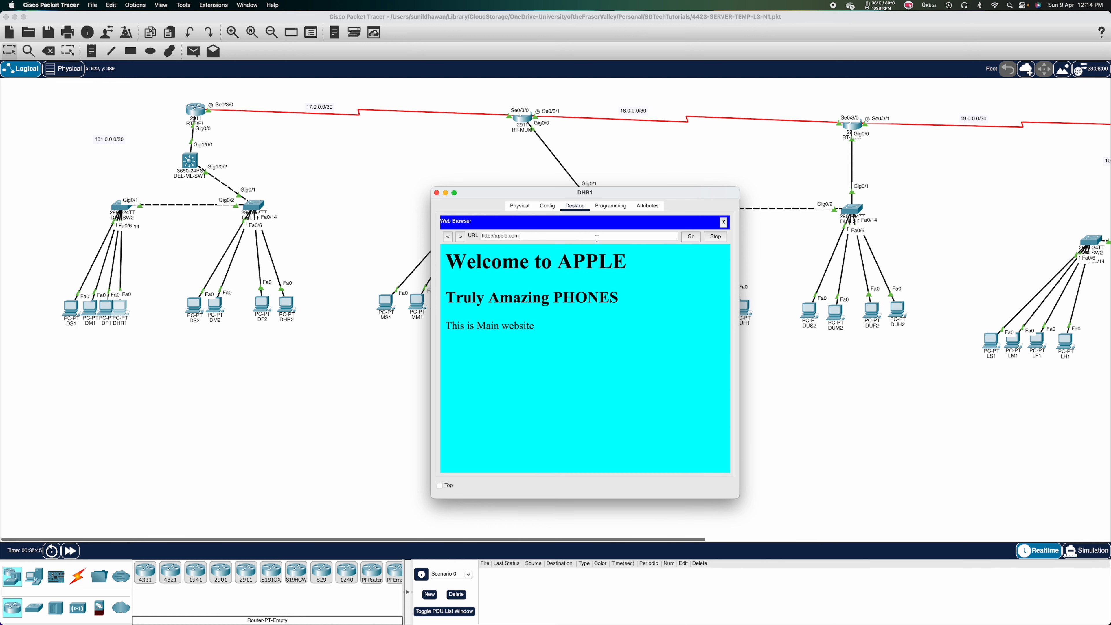
click(437, 193)
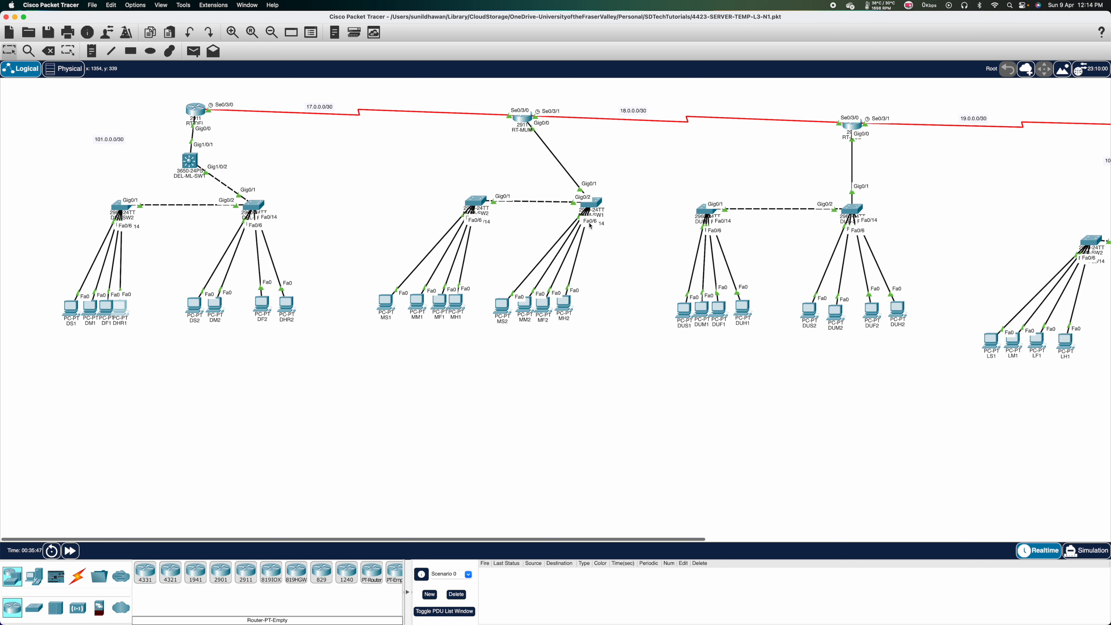
scroll(719, 202, right, 10)
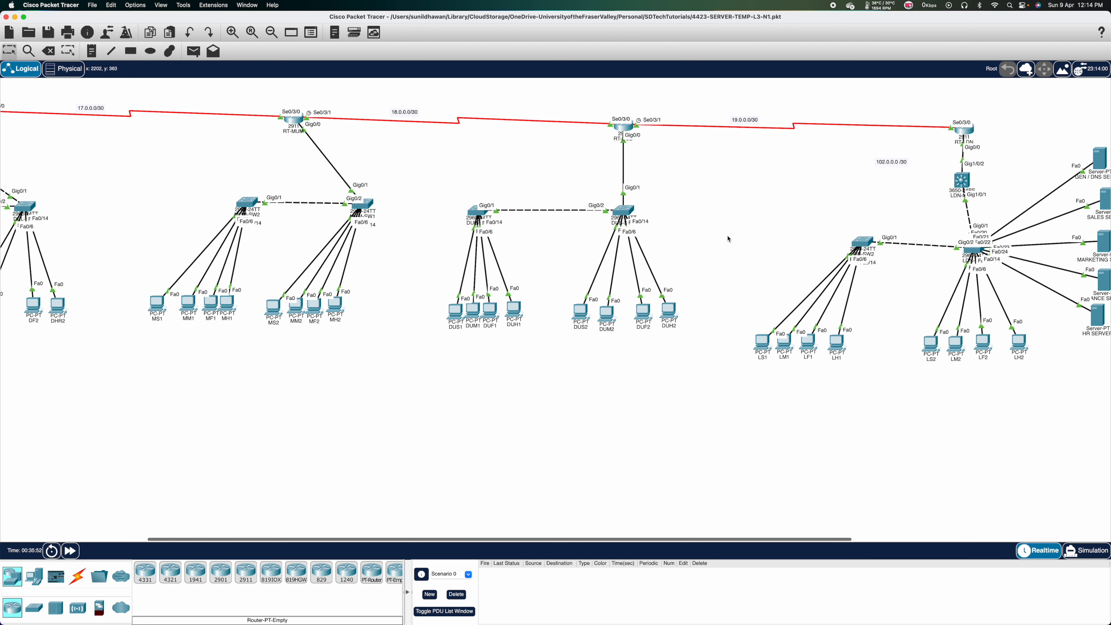
scroll(345, 311, left, 5)
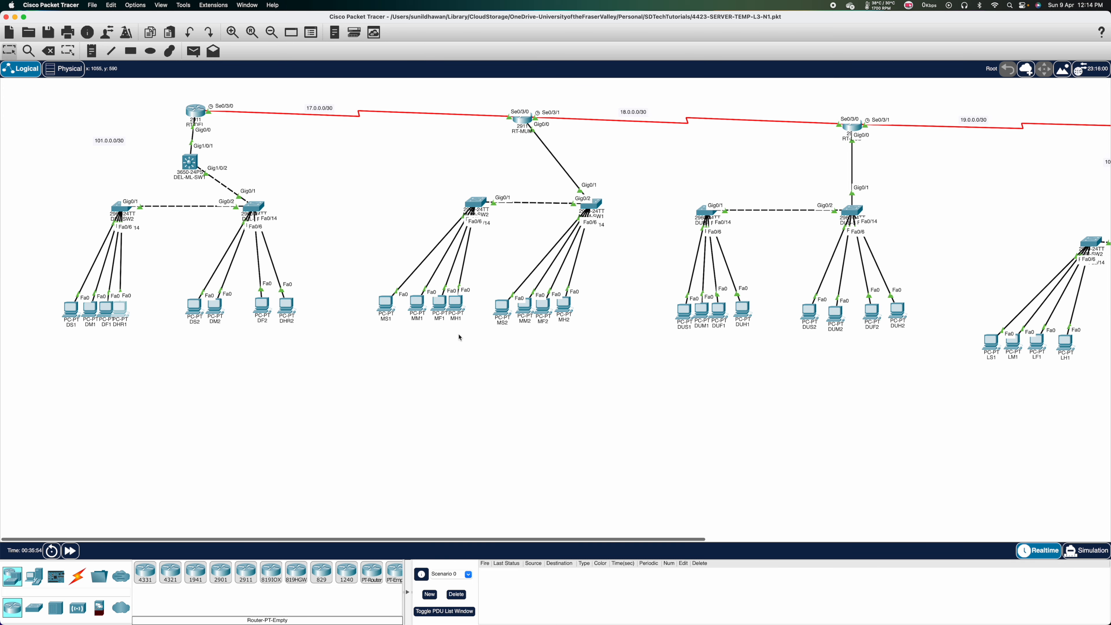
scroll(658, 224, right, 5)
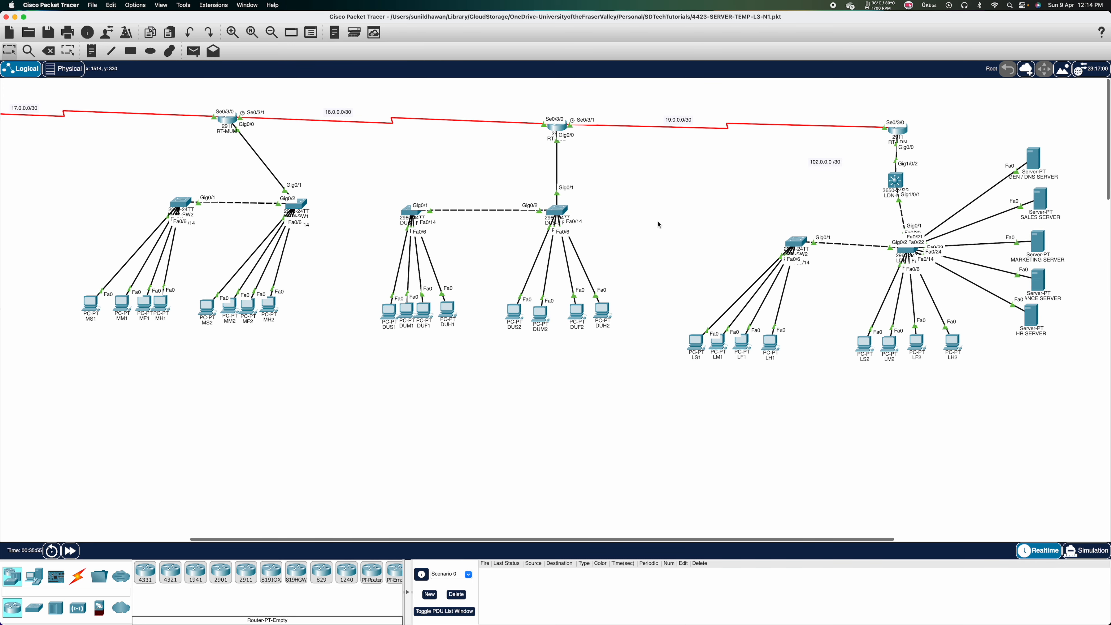
scroll(660, 225, left, 5)
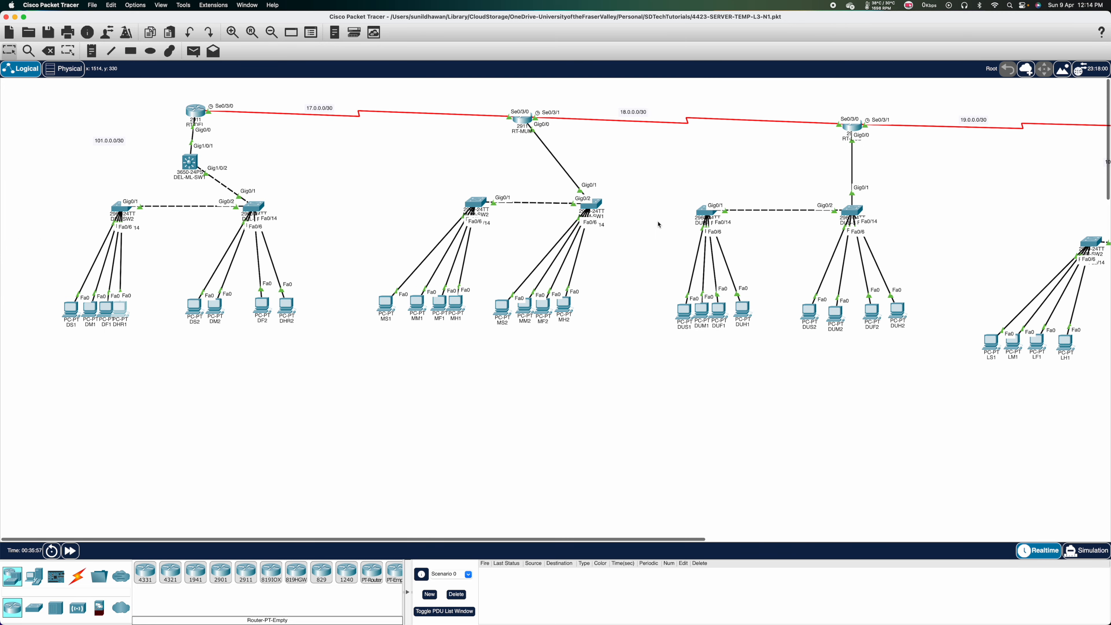